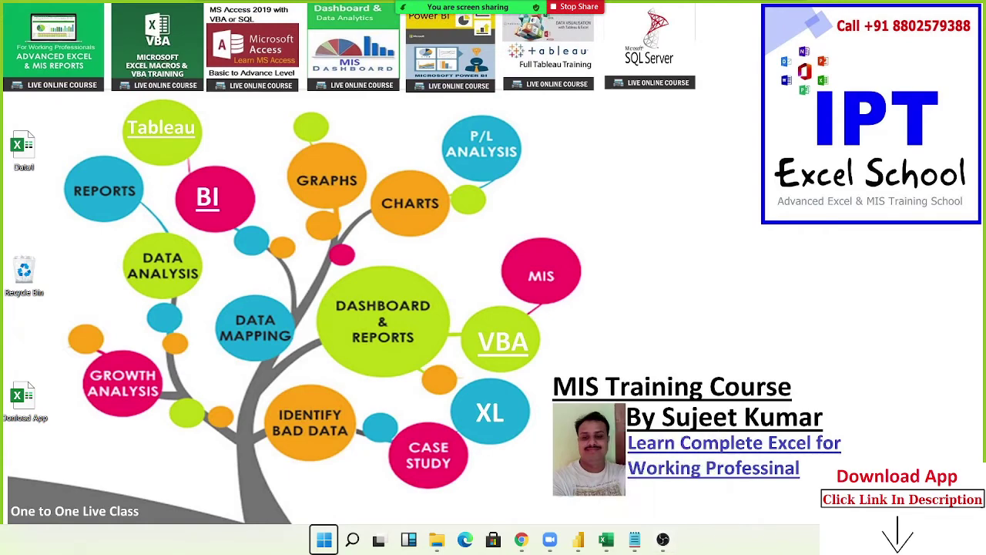
Bring the empty Book2 workbook forward, dismiss the Zoom notice, and show the Developer tab.
mouse_move(607, 544)
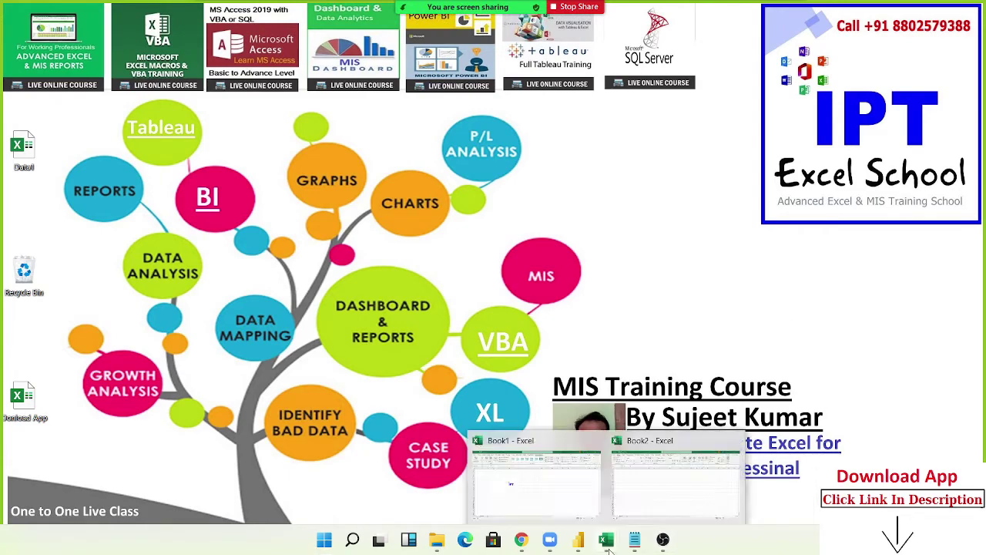
left_click(643, 497)
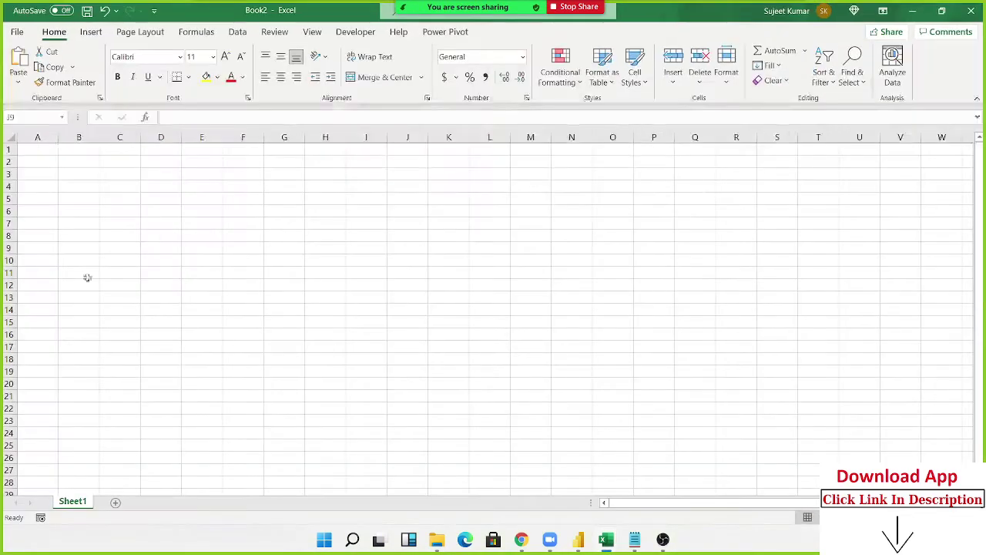
left_click_drag(90, 190, 297, 286)
left_click(149, 224)
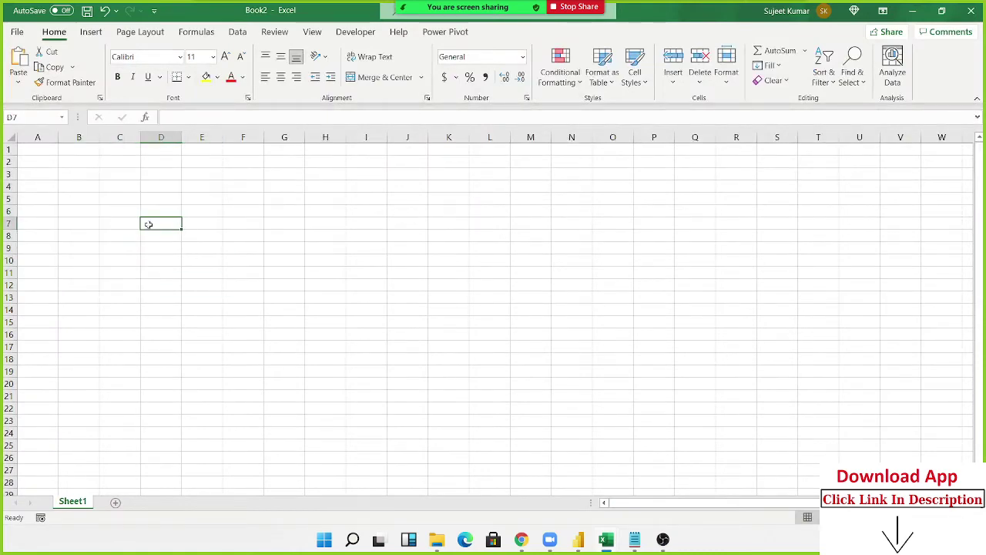
left_click(71, 175)
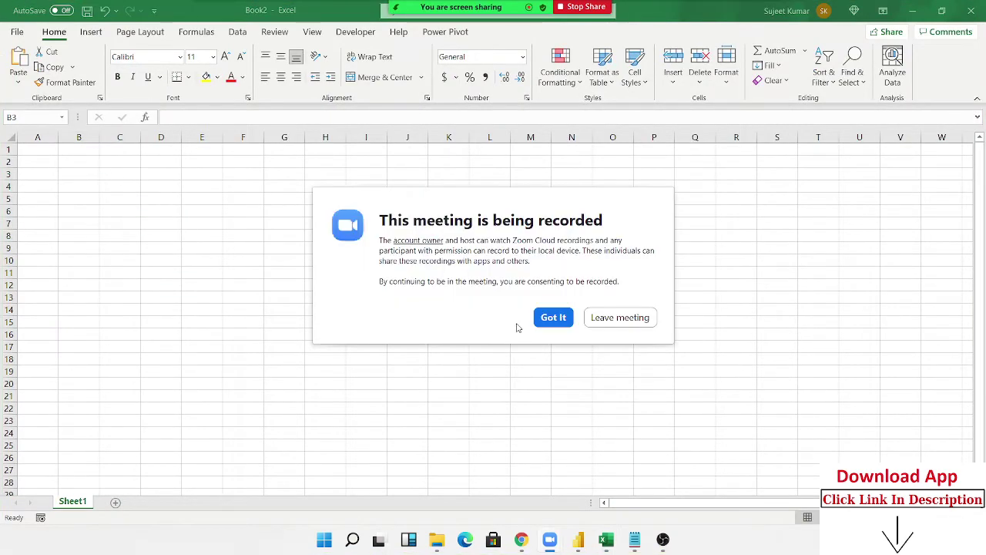
left_click(553, 316)
left_click(355, 31)
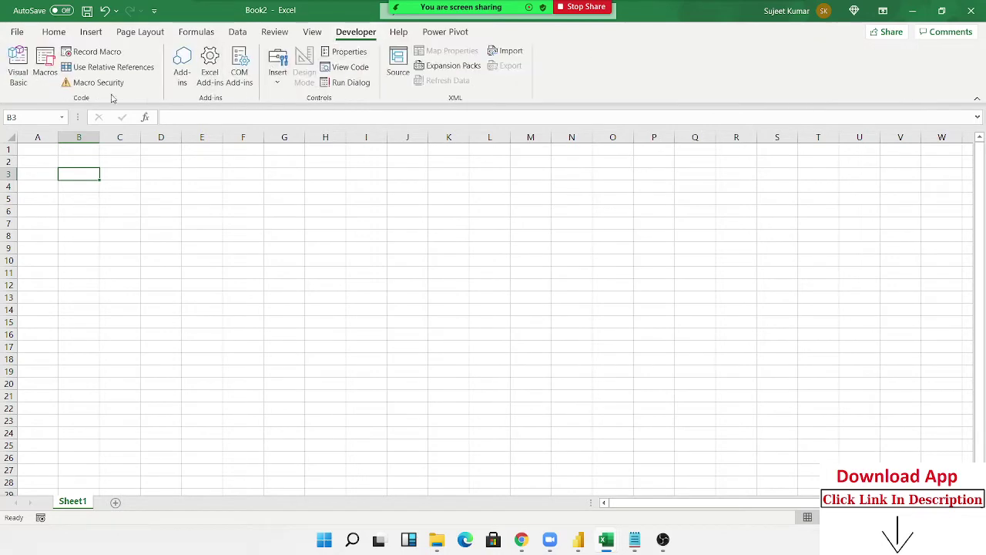
Open the Visual Basic editor snapped to the left half, with Book2 on the right.
left_click(18, 67)
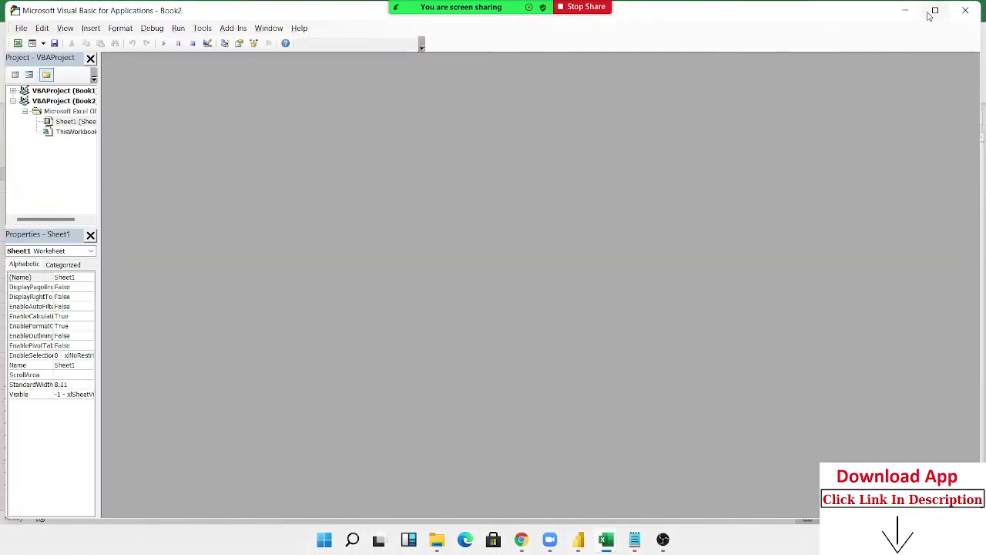
mouse_move(932, 13)
left_click(855, 39)
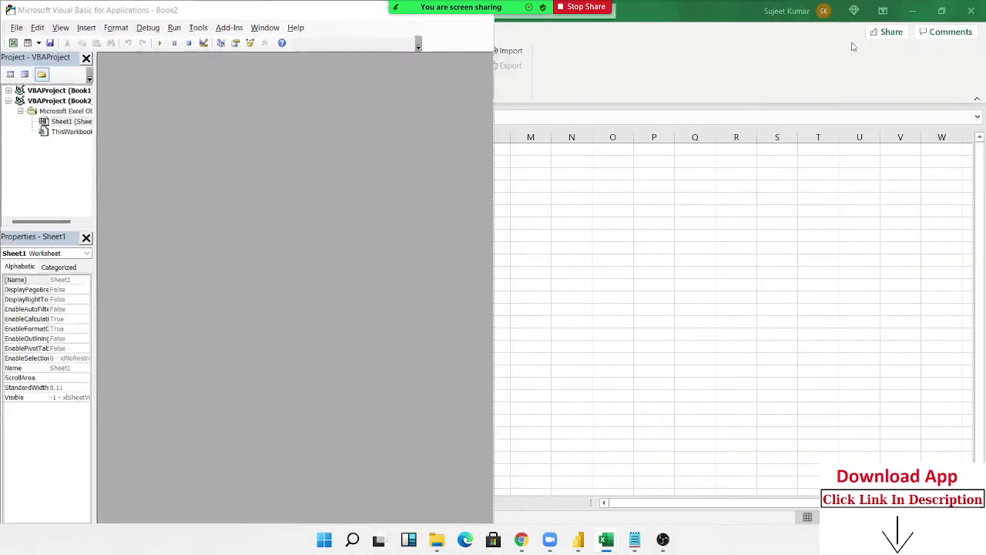
left_click(608, 123)
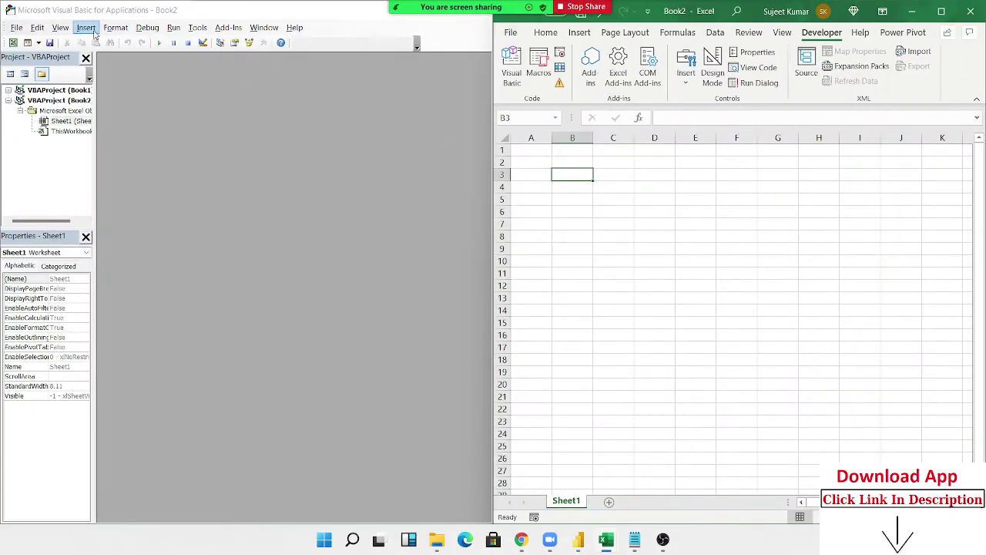
Insert a new module into Book2 and declare an empty Sub rngfrt() procedure.
left_click(93, 31)
left_click(103, 69)
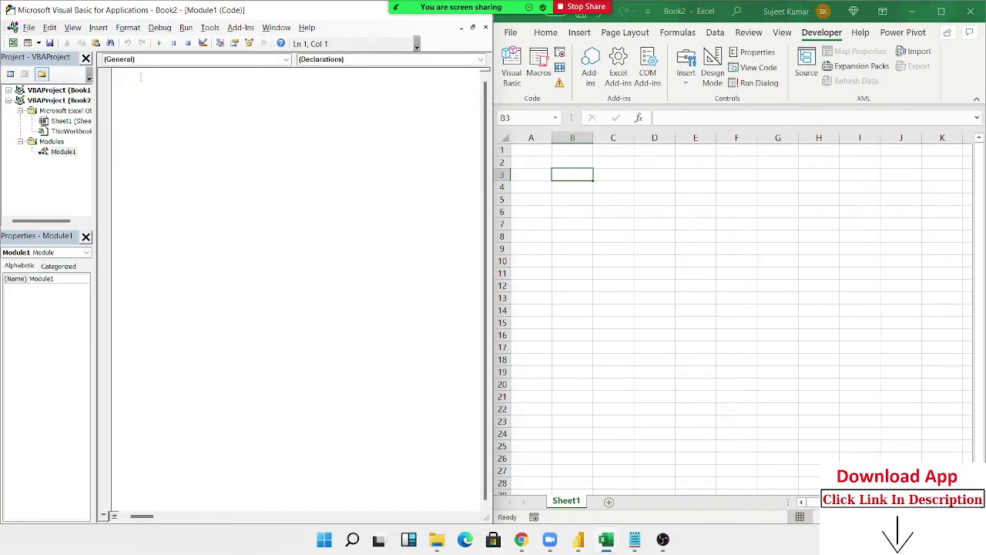
type("sub fr")
key("BackSpace")
key("BackSpace")
type("rnd")
type("frt")
type("()")
key("Return")
key("Return")
key("Return")
key("Return")
left_click(118, 93)
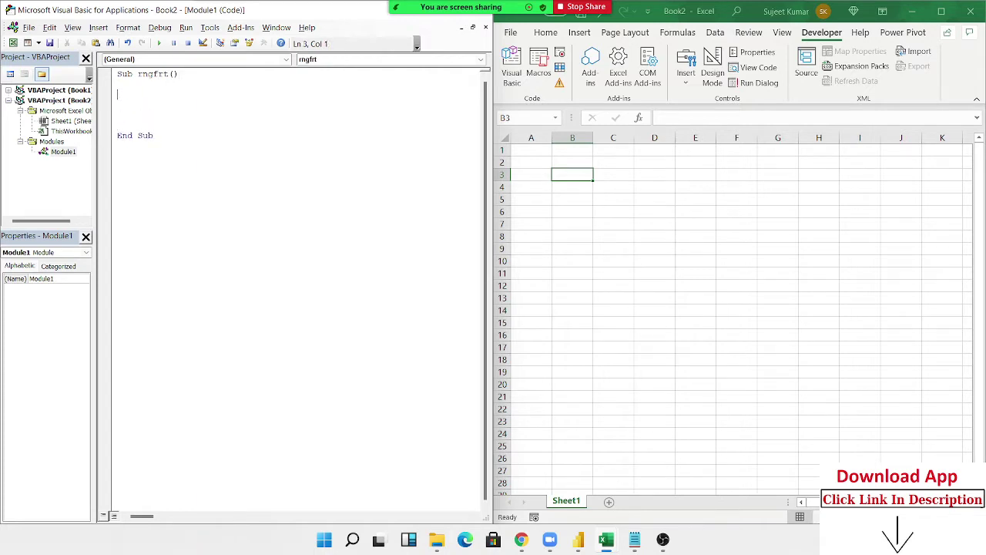
Enter Name in cell A1 of the Book2 sheet.
left_click(524, 151)
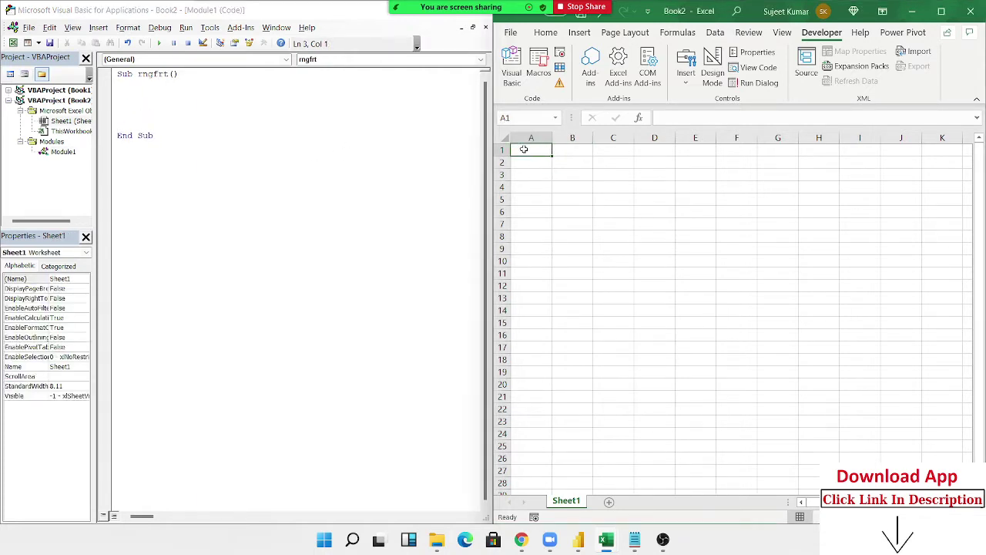
type("Name")
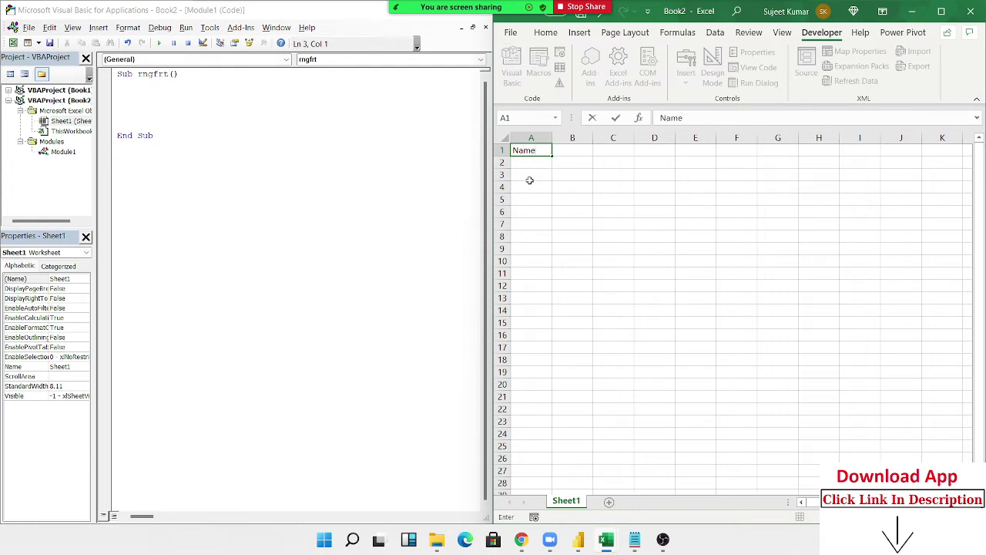
left_click(528, 177)
left_click(529, 154)
Add the line Range("A1").Font.Name = "arila" inside rngfrt.
left_click(167, 99)
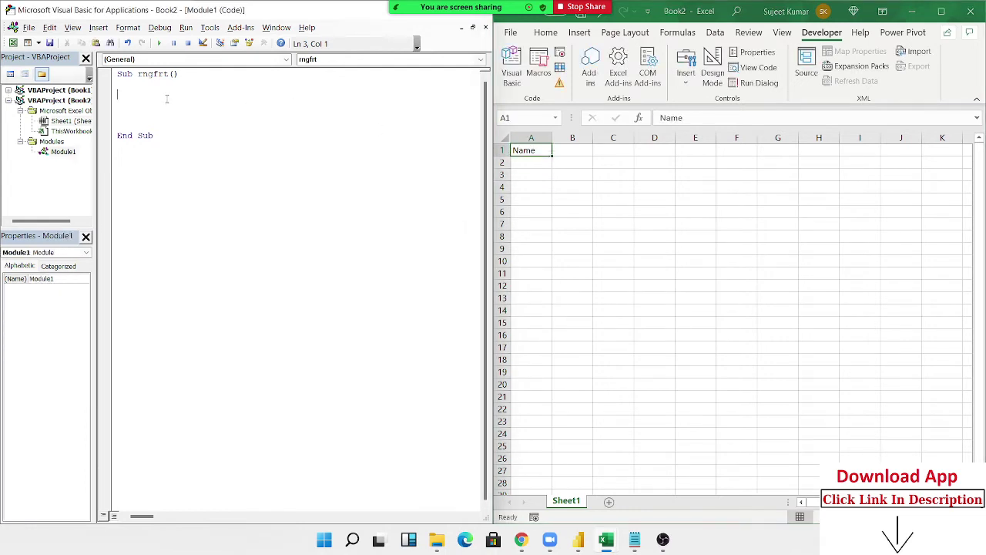
key("Return")
type("ran")
type("ge(\"A")
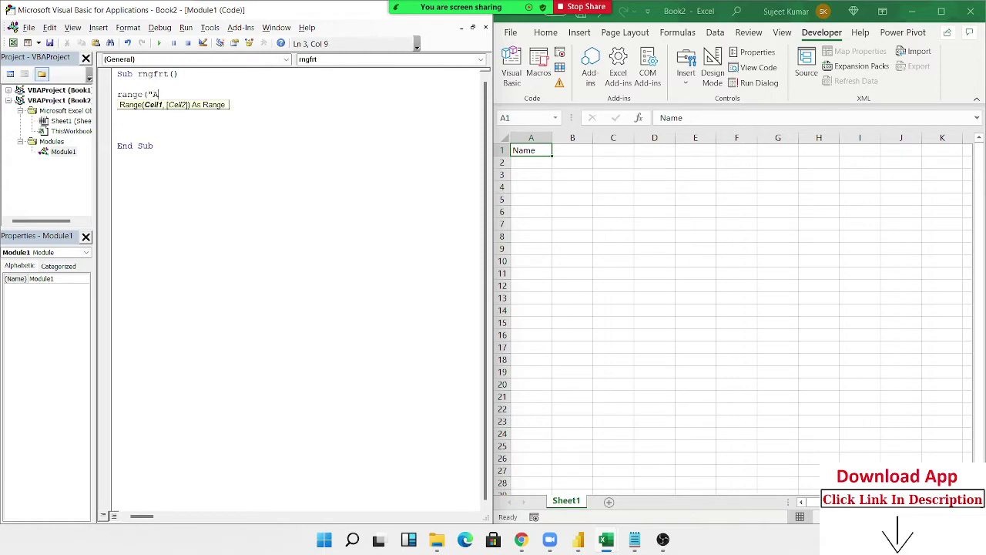
type("1\").")
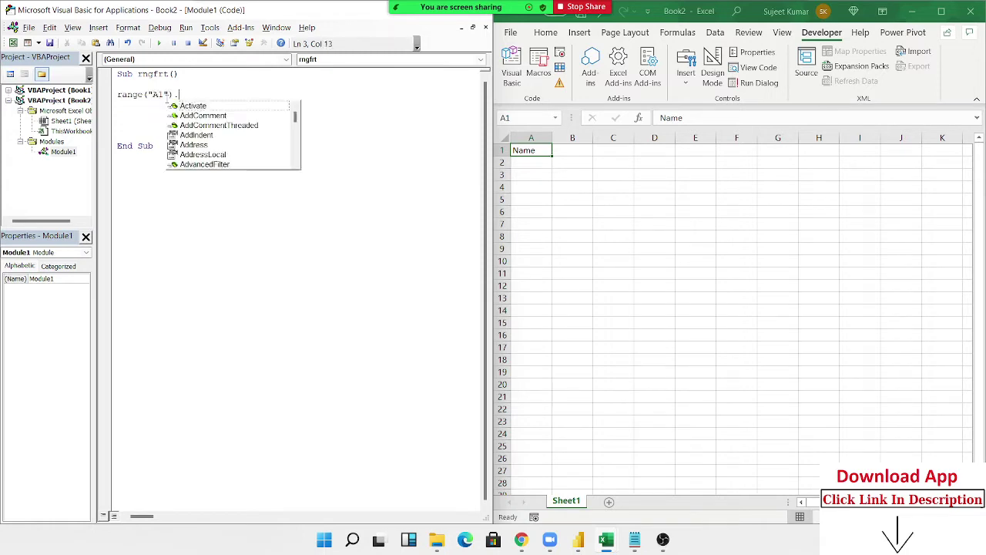
type("Fon")
key("Tab")
type(".")
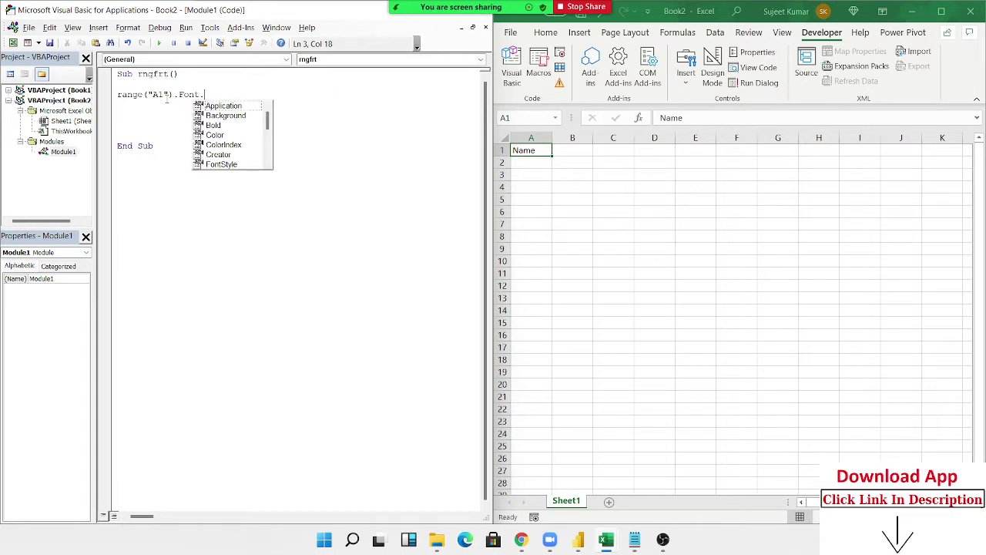
type("nam")
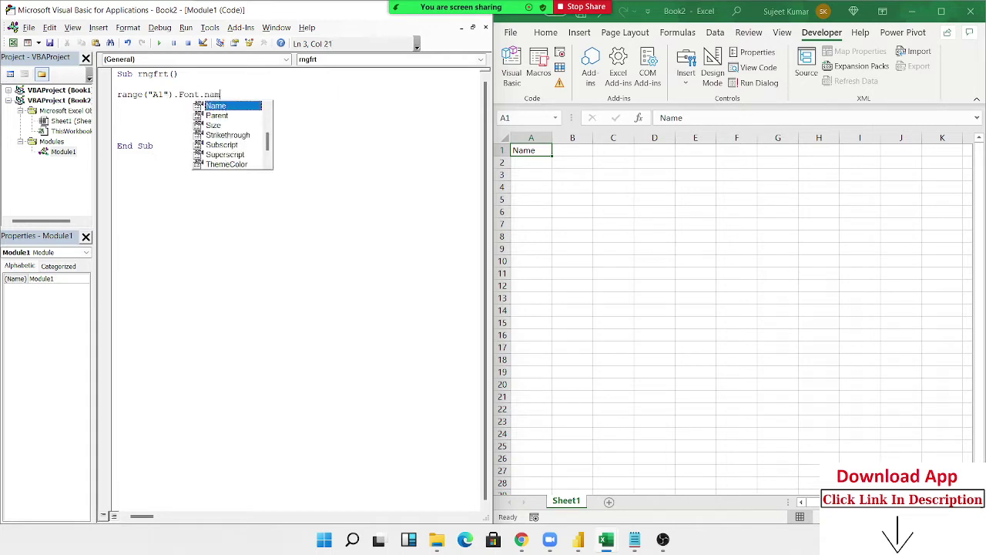
key("Tab")
type("=\"")
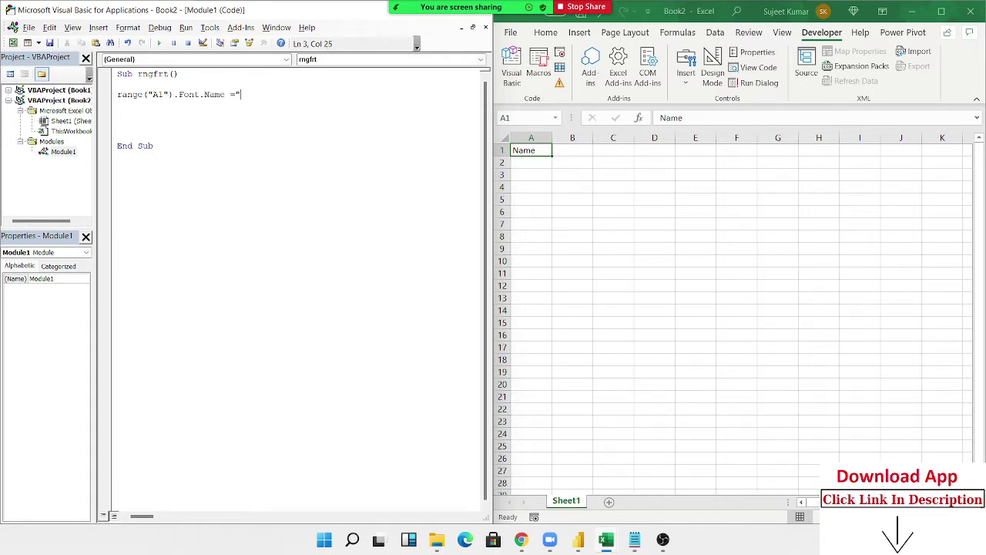
type("arila")
type("\"")
key("Return")
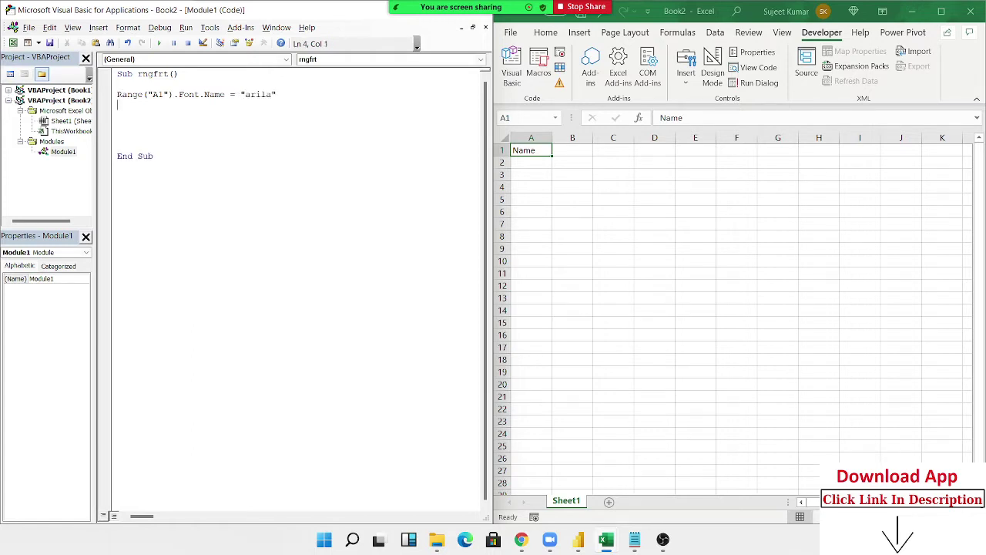
Add the line Range("A1").Font.Bold = True below the font name line.
type("ran")
type("ge(\"")
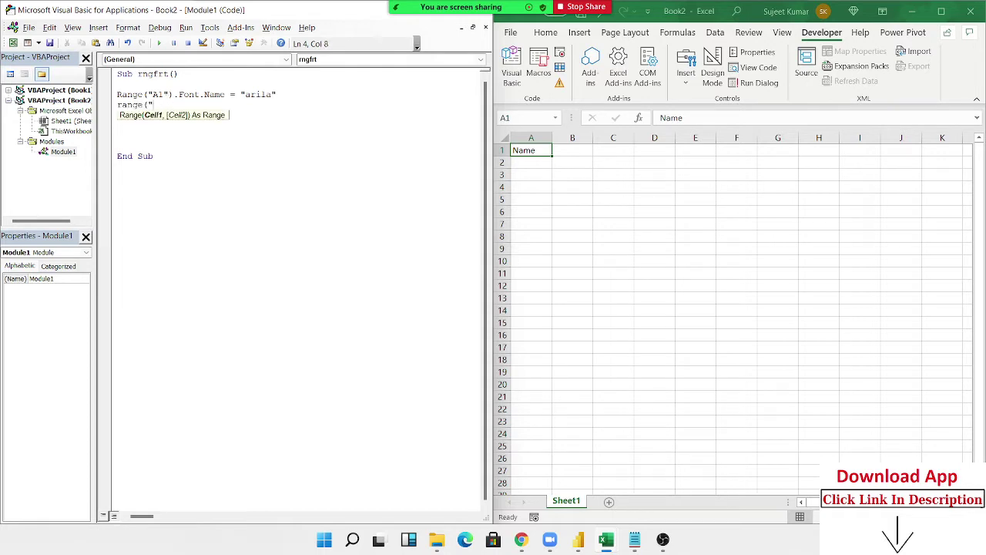
type("A1\"")
type(").Fo")
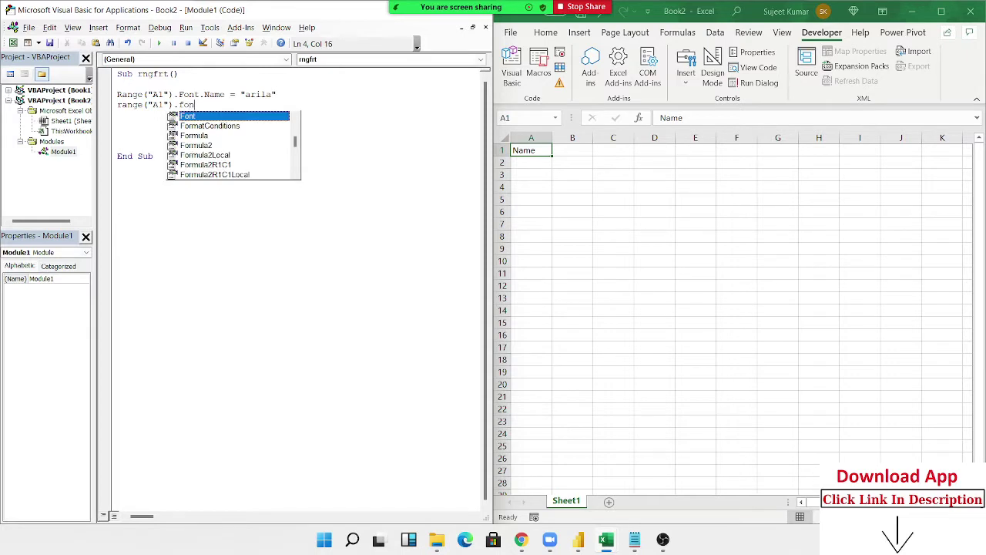
key("Tab")
type(".")
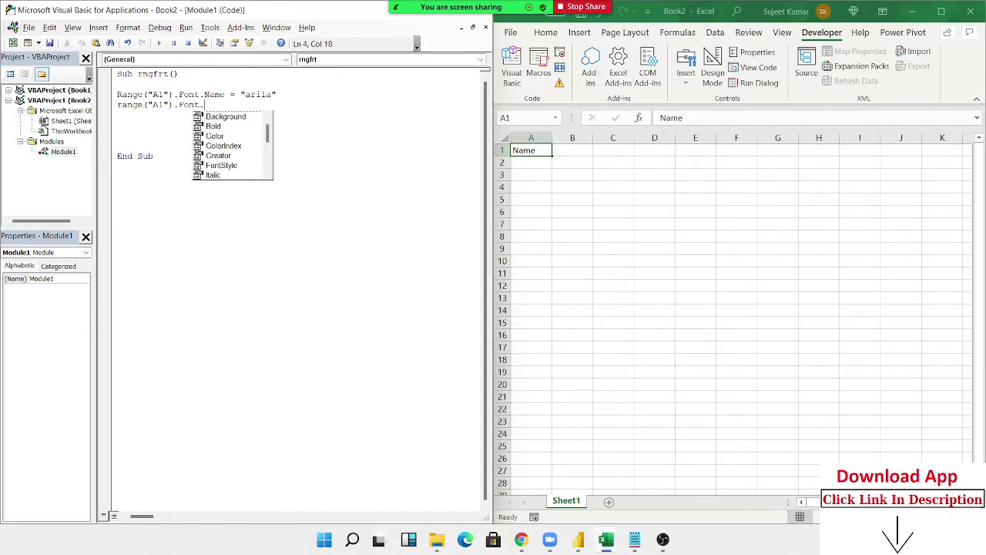
type("Bol")
key("Tab")
type("=t")
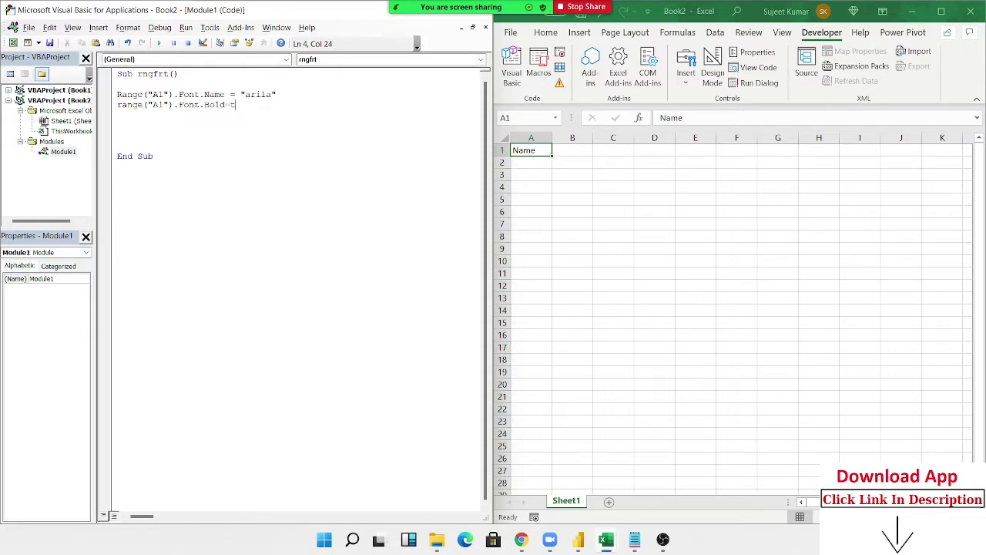
type("ru")
type("e")
key("Return")
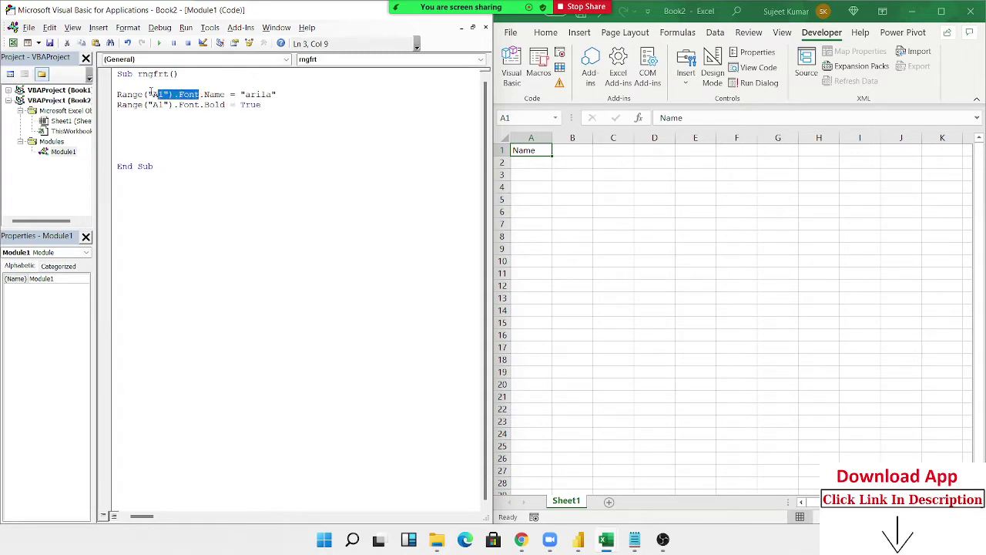
left_click_drag(202, 94, 108, 94)
Clear the marked Range("A1").Font text and return the caret to the bold line.
left_click(118, 113)
key("Up")
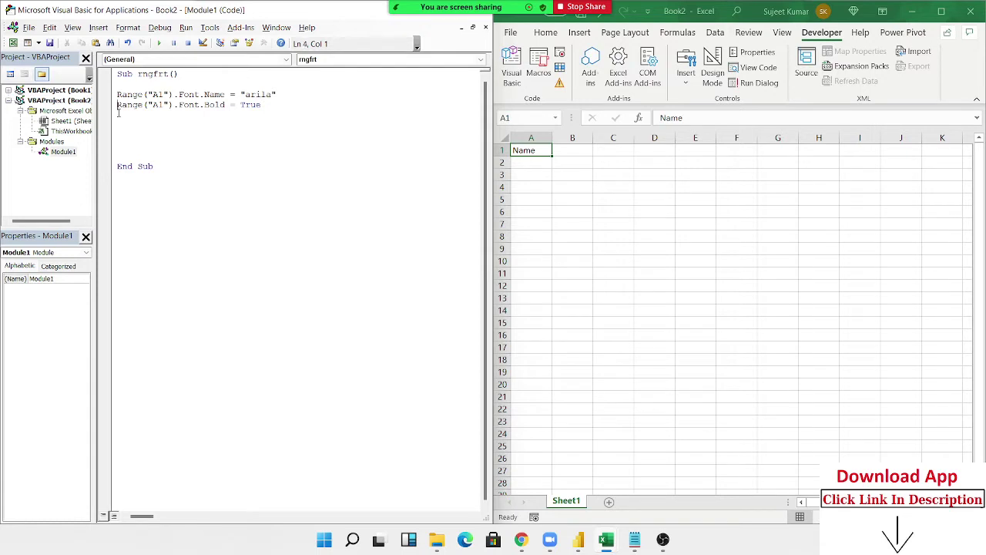
key("shift+Right")
key("shift+Right")
key("shift+Right")
key("shift+Right")
key("shift+Right")
key("Right")
key("Left")
key("Right")
key("Left")
key("Left")
key("Left")
key("Left")
key("Left")
Delete both A1 font lines and start a With Range("A1").Font block.
key("shift+Down")
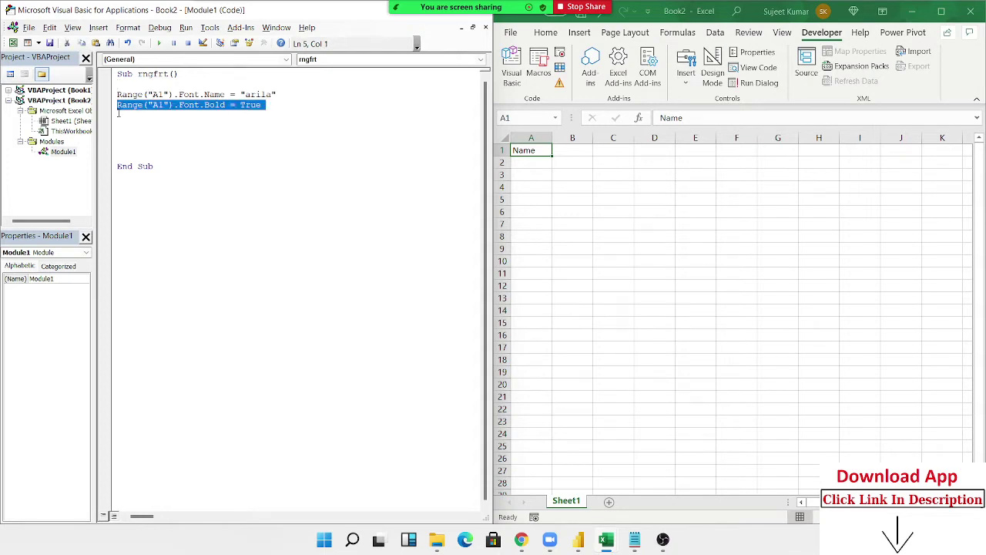
key("Up")
key("Up")
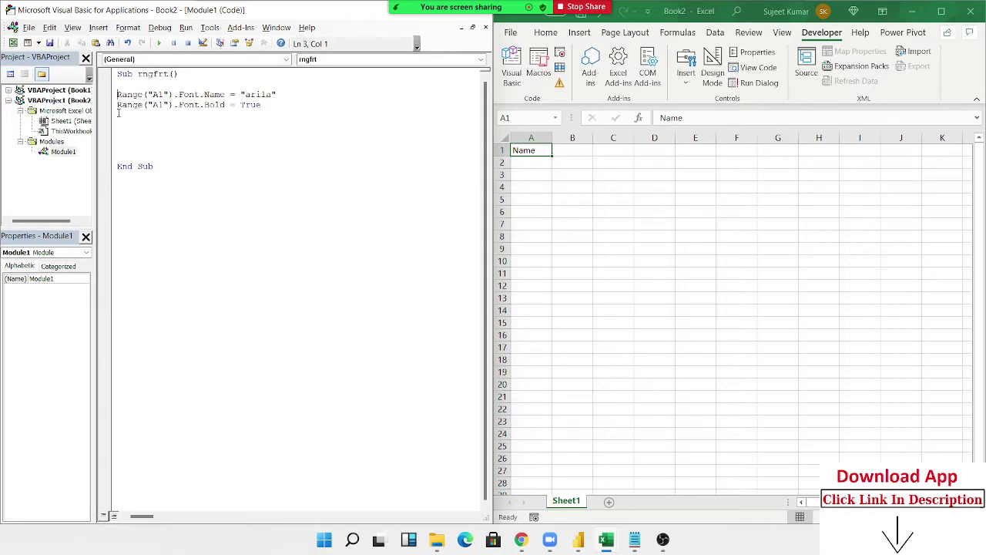
key("Down")
key("shift+Down")
key("shift+Down")
key("Delete")
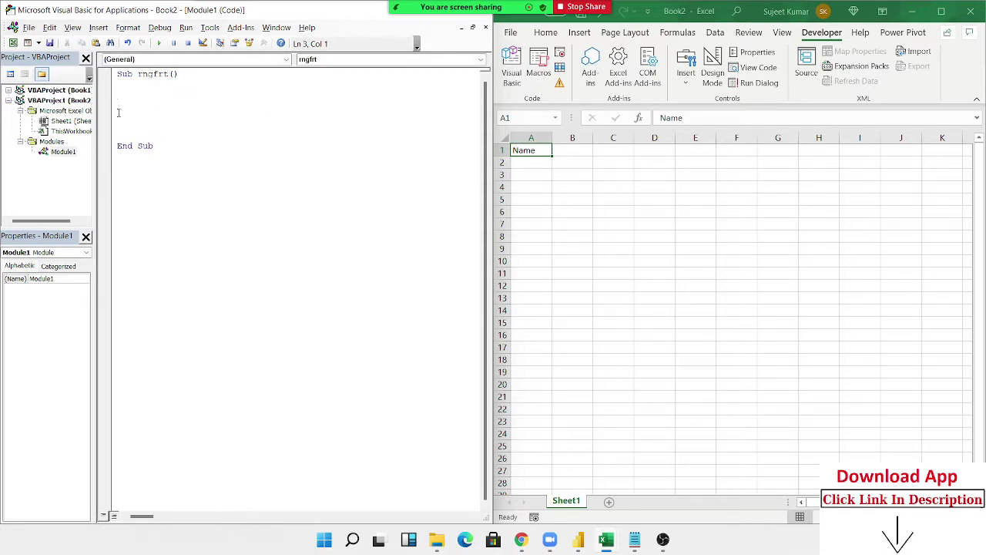
type("with r")
type("ange(\"")
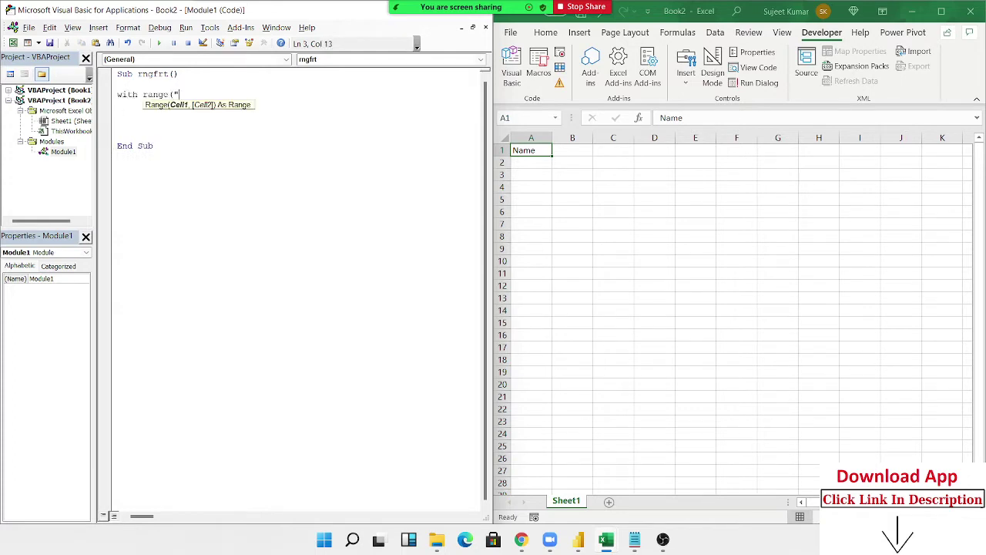
type("A1\").")
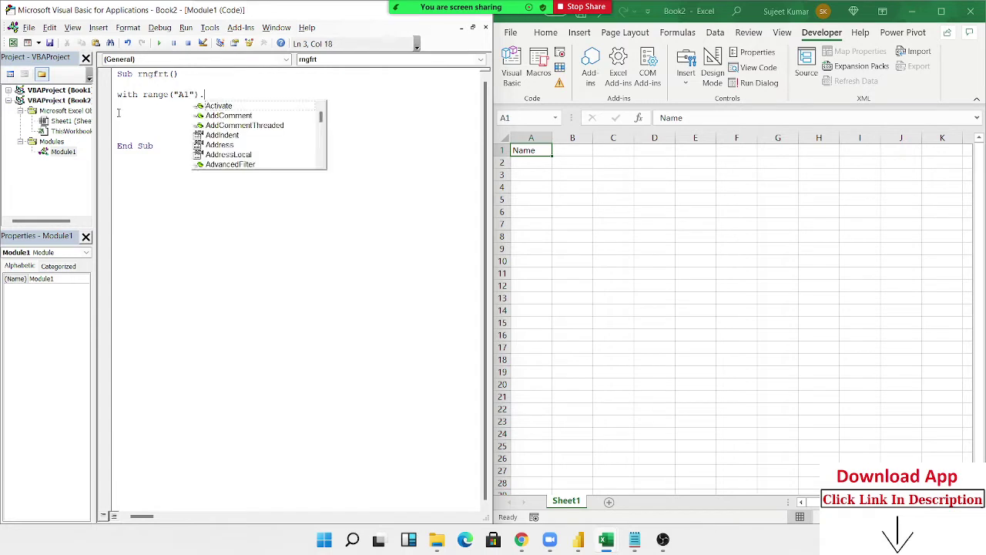
type("fon")
Complete the With Range("A1").Font header and set .Name = "arial" inside it.
key("Tab")
key("Return")
key("Return")
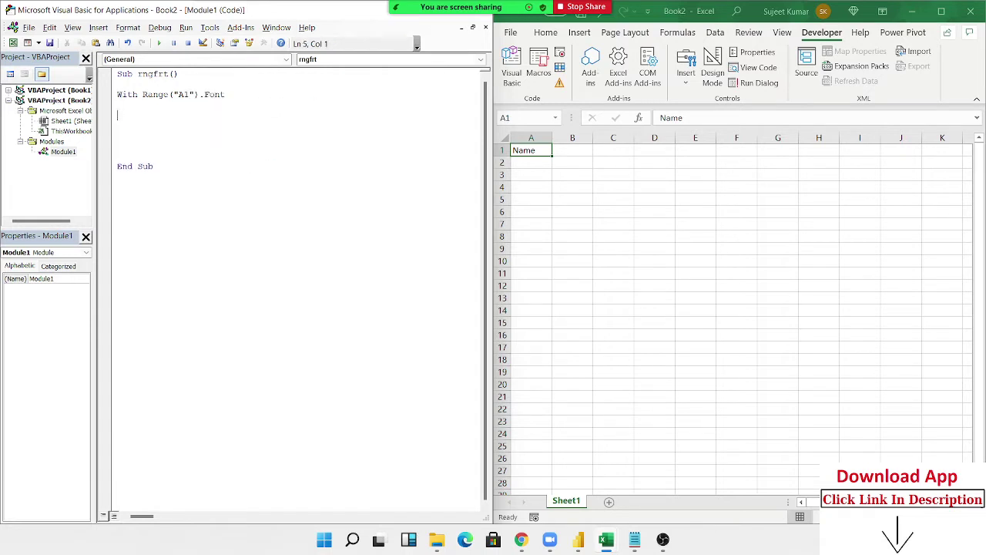
key("Return")
key("Up")
type(".")
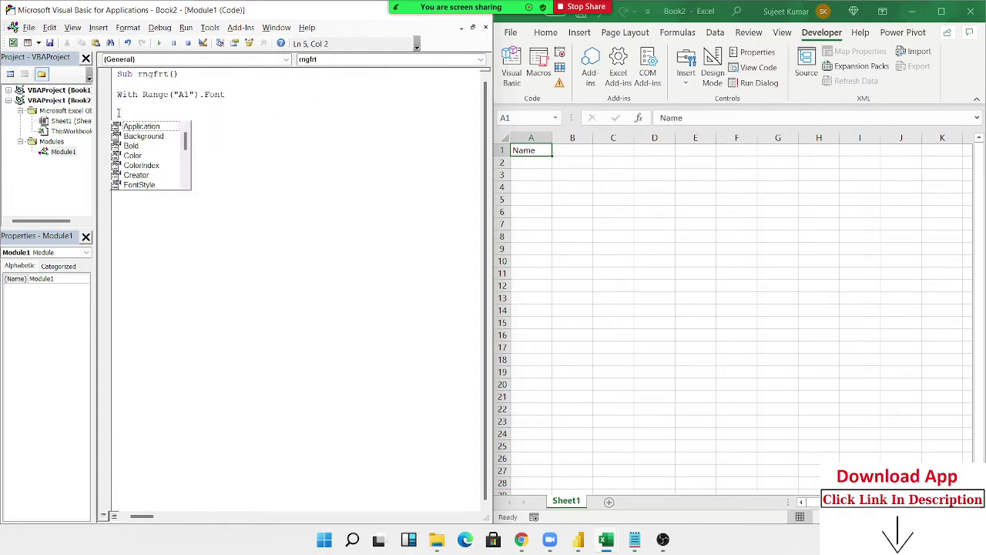
type("an")
key("BackSpace")
key("BackSpace")
type("n")
key("Tab")
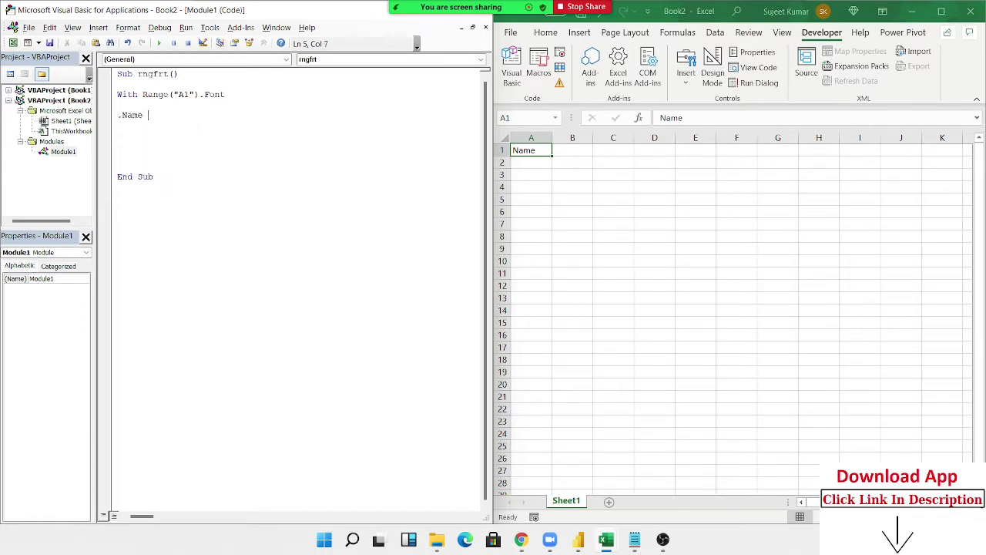
type("= \"")
type("arial")
type("\"")
key("Return")
Add .Bold = True and .Italic = True lines to the font block.
type(".")
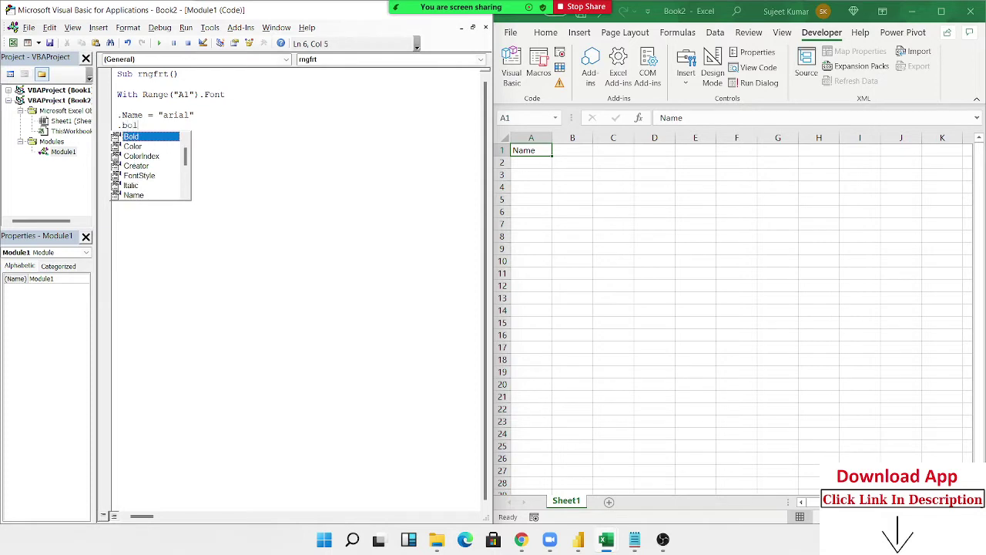
type("Bold = Tr")
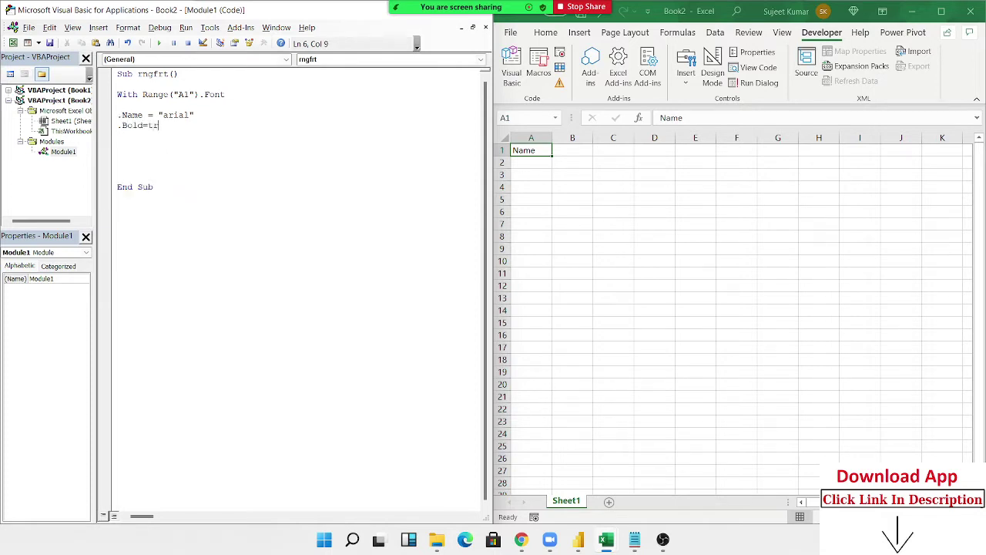
type("ue")
key("Return")
type(".It")
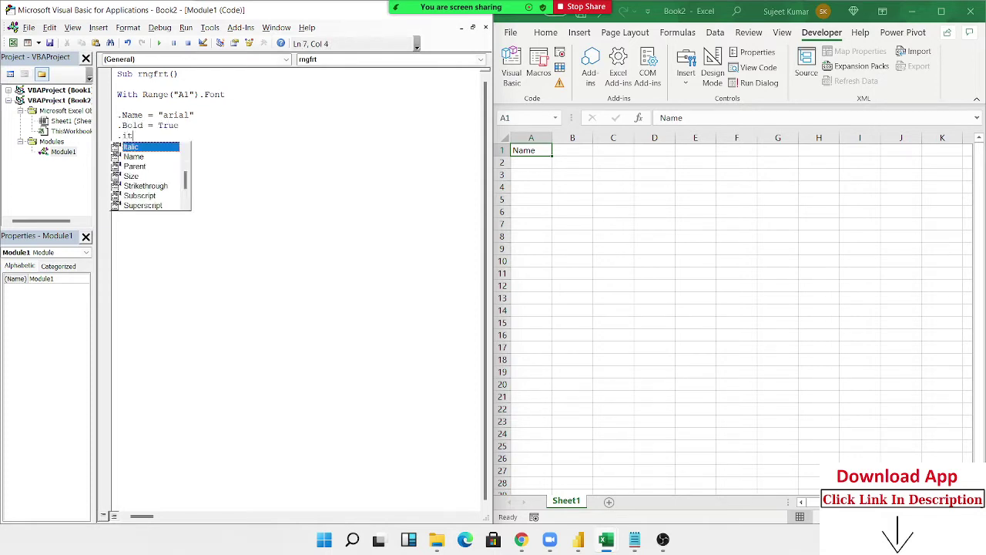
key("Tab")
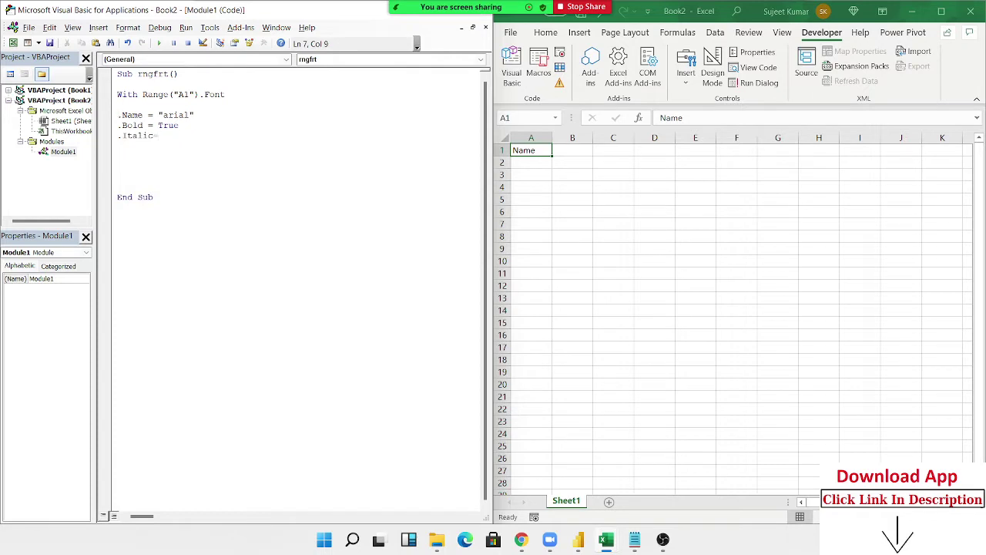
type("tue")
key("Return")
key("BackSpace")
key("BackSpace")
key("BackSpace")
key("BackSpace")
type("tr")
type("ue")
key("Return")
Add a .Underline = True line to the font block.
type(".in")
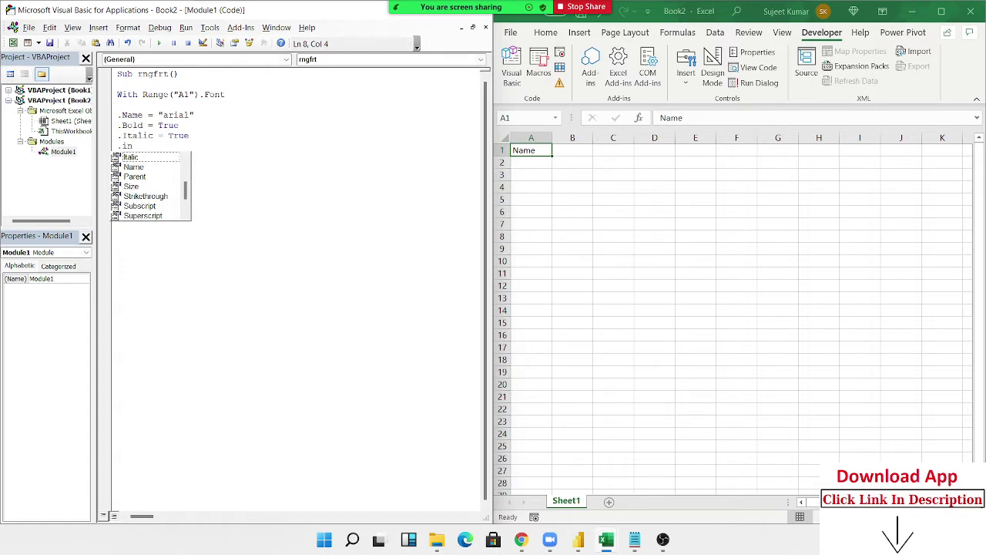
key("BackSpace")
key("BackSpace")
type("un")
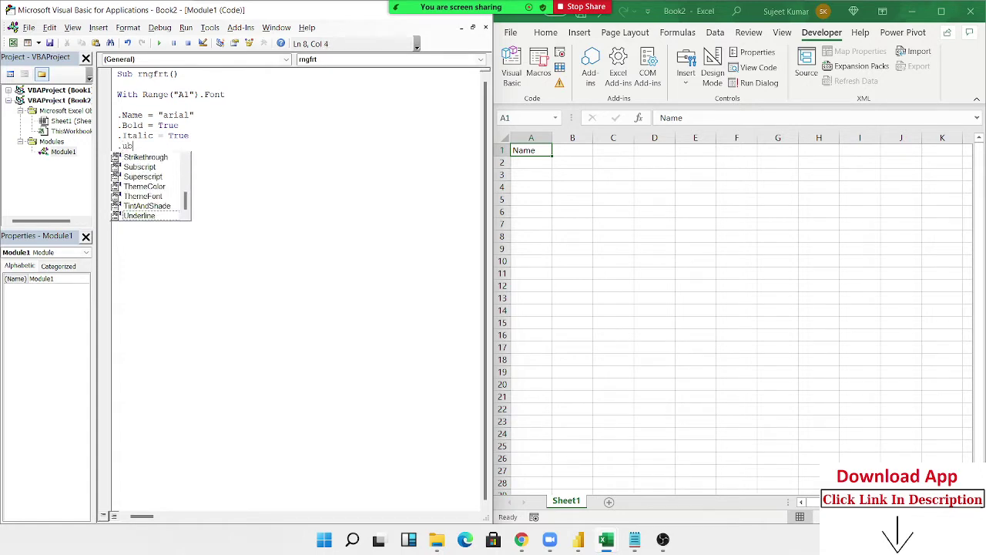
key("Tab")
type("=")
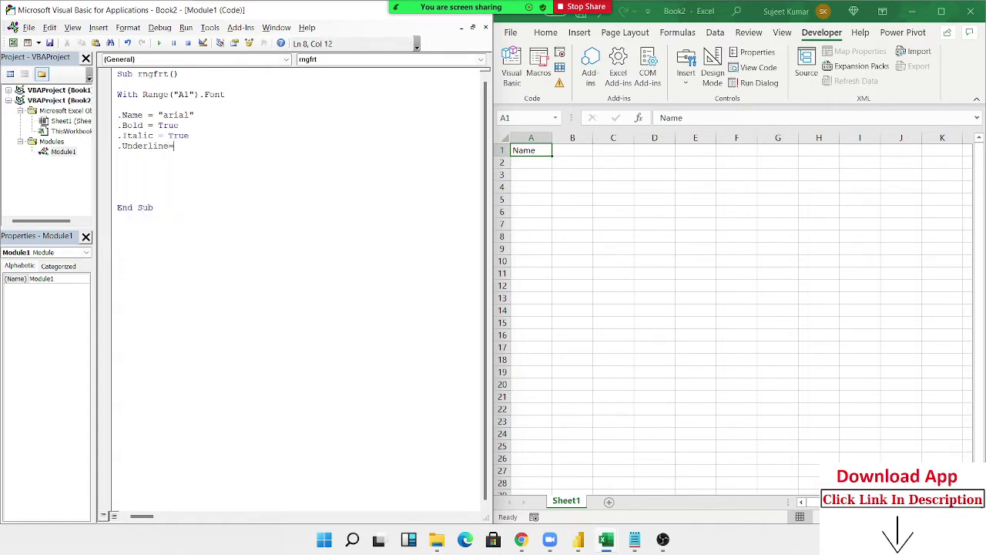
type("true")
key("Return")
Set the font .Color to RGB(21, 85, 36), replacing the initial vbRed.
type(".")
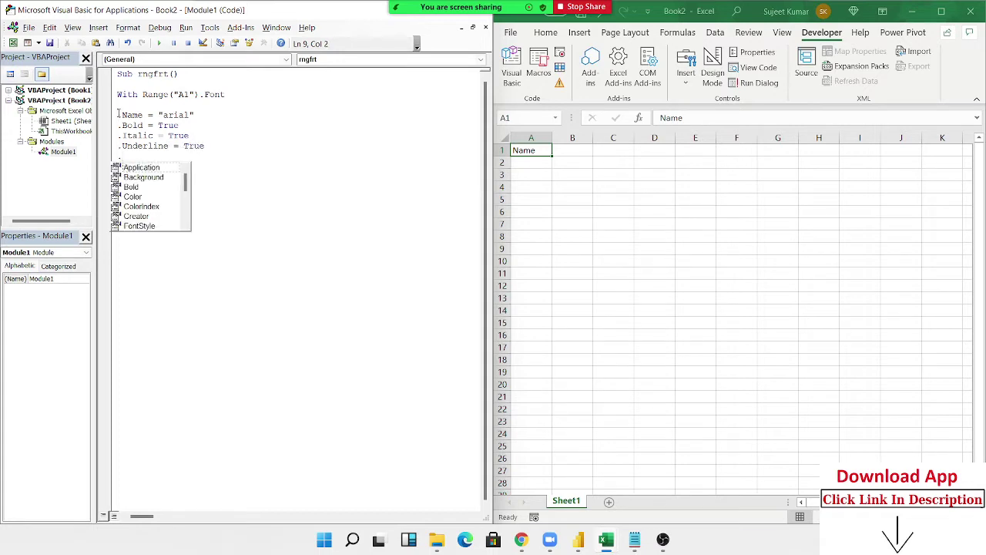
type("v")
key("BackSpace")
type("co")
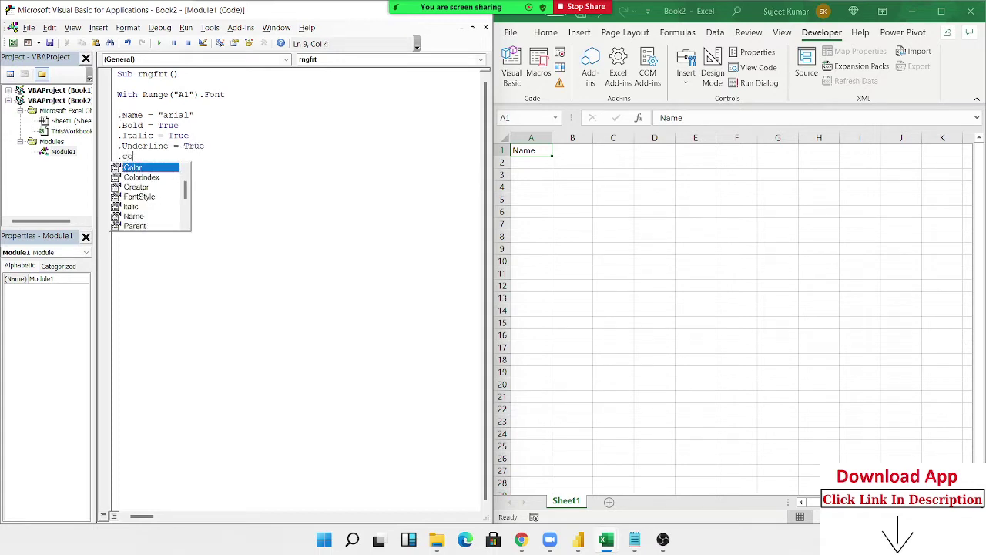
type("l")
key("Tab")
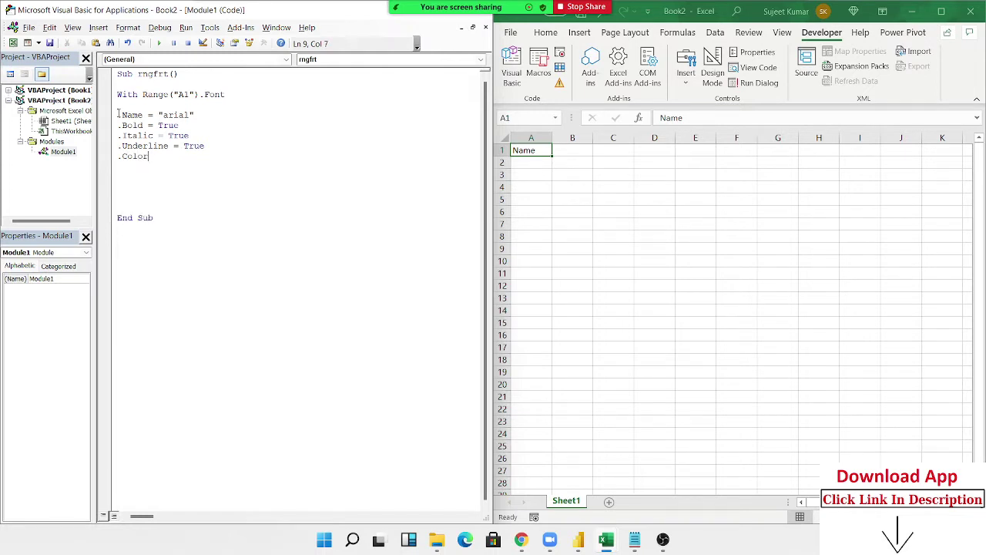
type("= ")
type("vbRed")
key("Return")
key("BackSpace")
key("BackSpace")
key("BackSpace")
key("BackSpace")
key("BackSpace")
key("BackSpace")
type("r")
type("gb")
type("(21,")
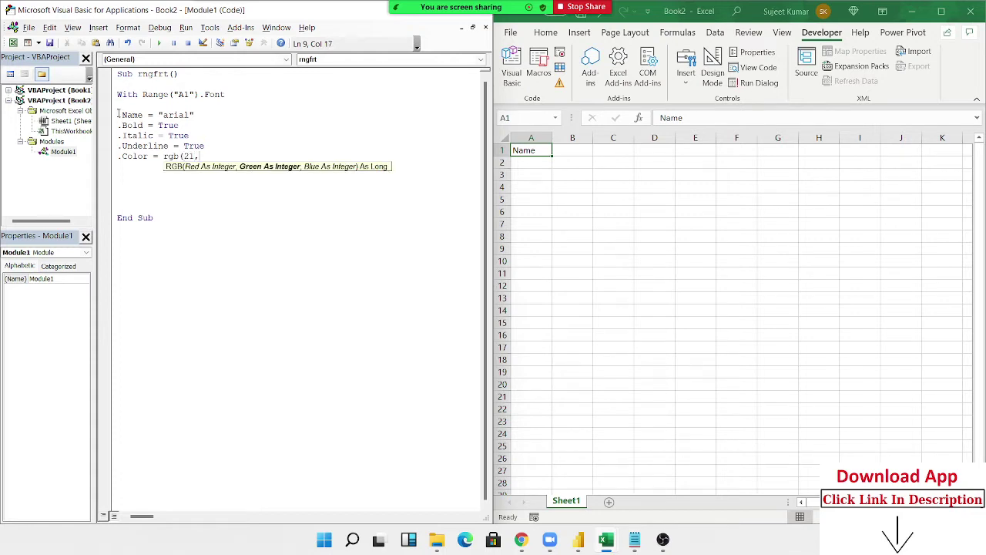
type("85,36")
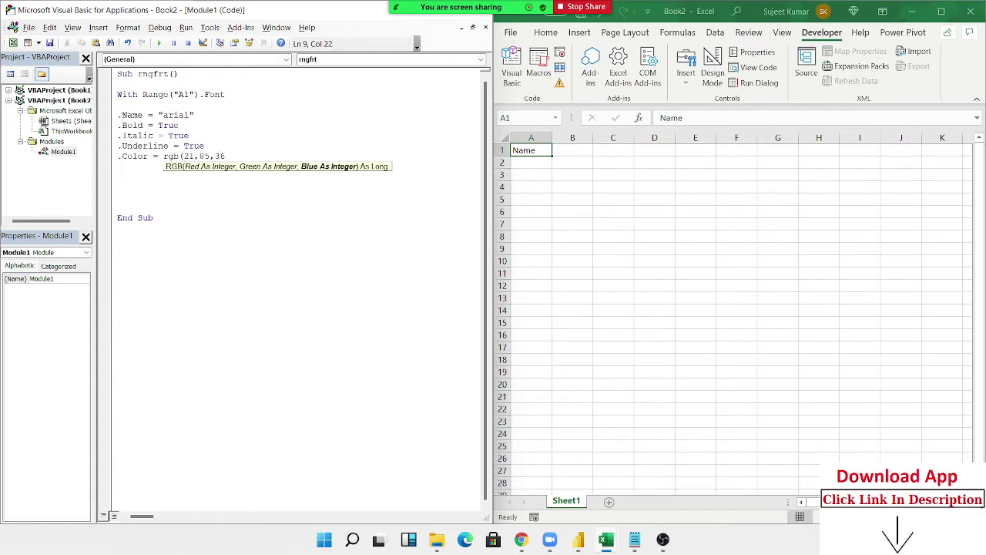
type(")")
key("Return")
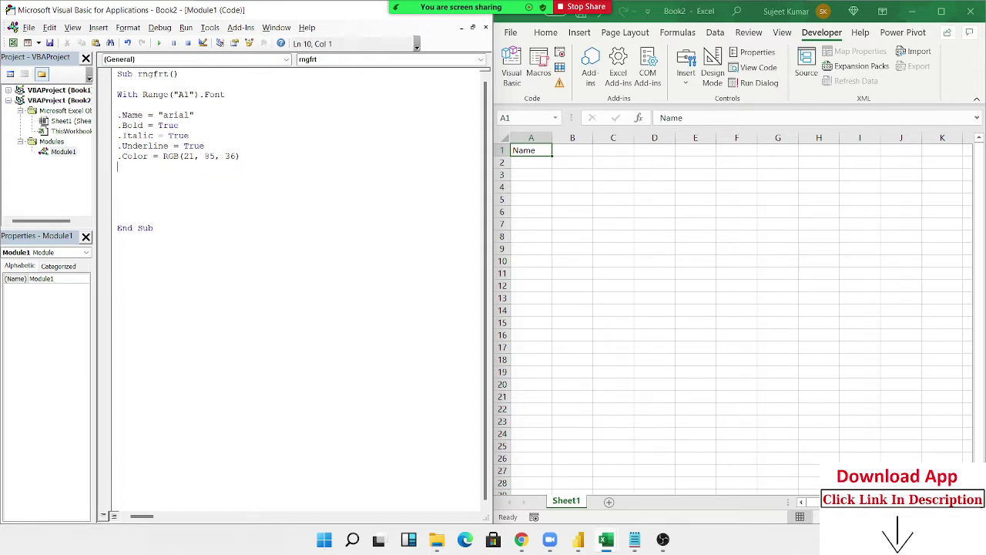
Add a .ColorIndex = 1 line to the font block.
type(".col")
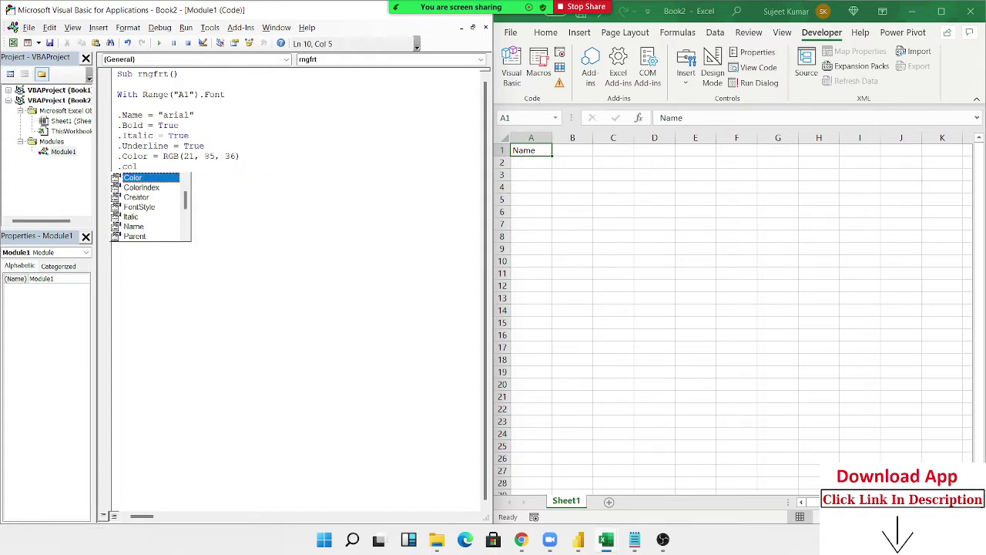
left_click(141, 187)
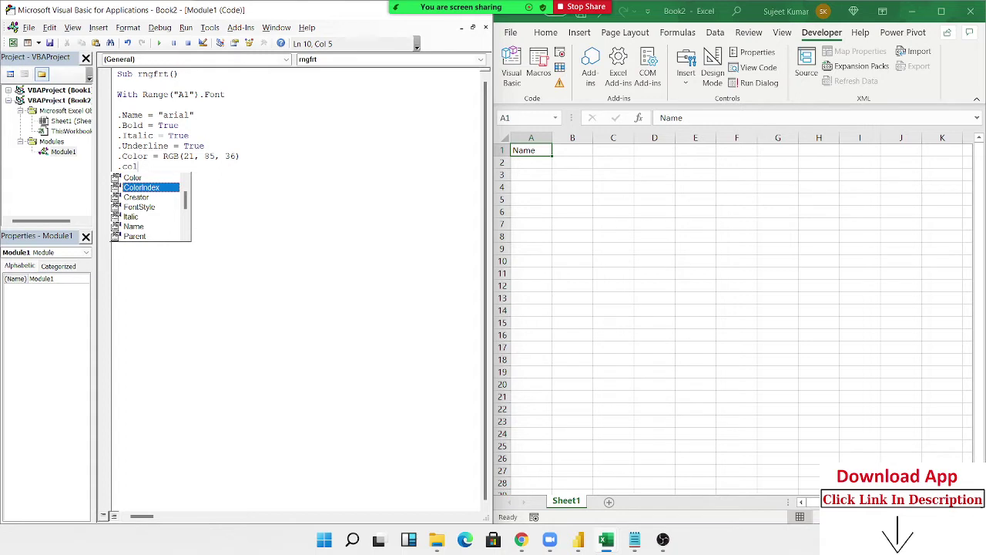
key("Tab")
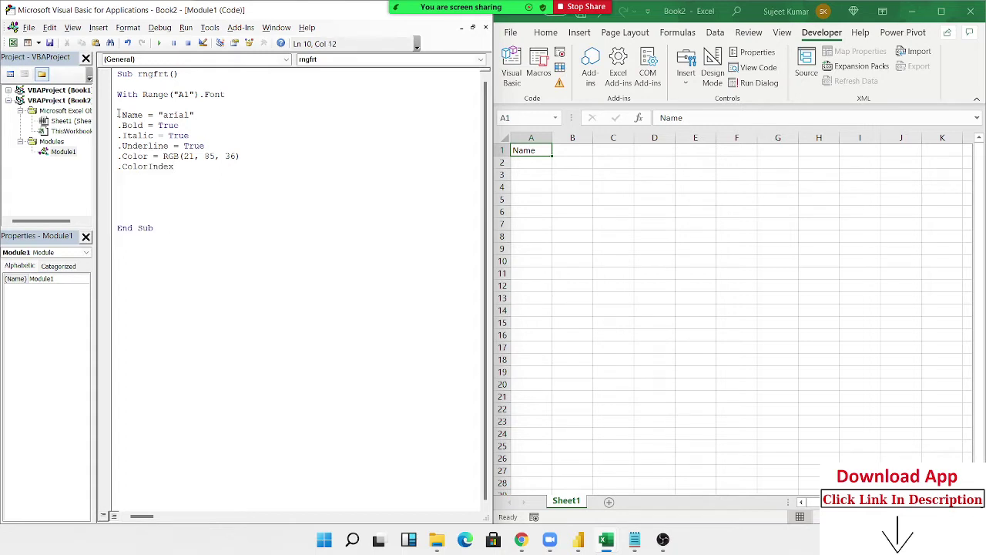
type("= 1")
key("Return")
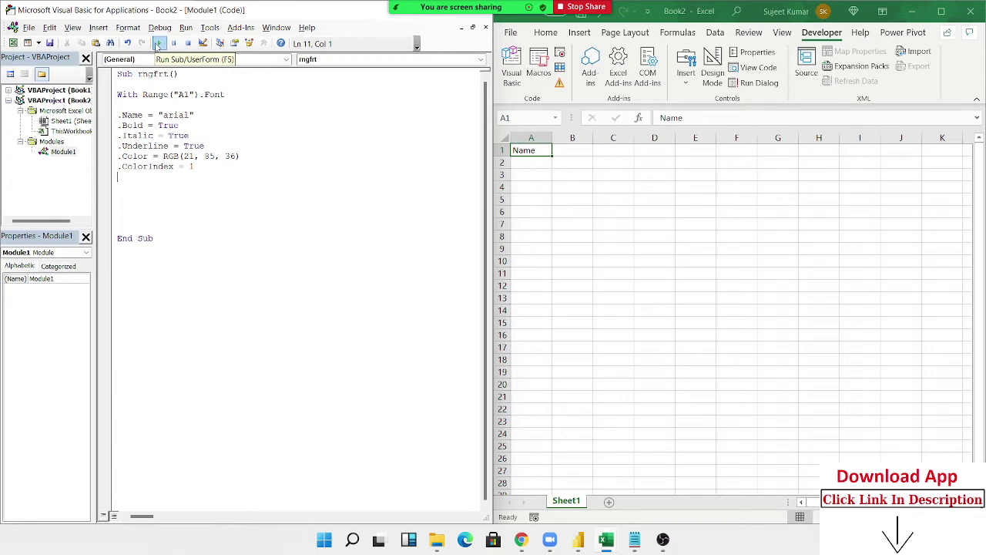
Search Microsoft Docs for colorindex vba and read the ColorIndex property article.
left_click(282, 44)
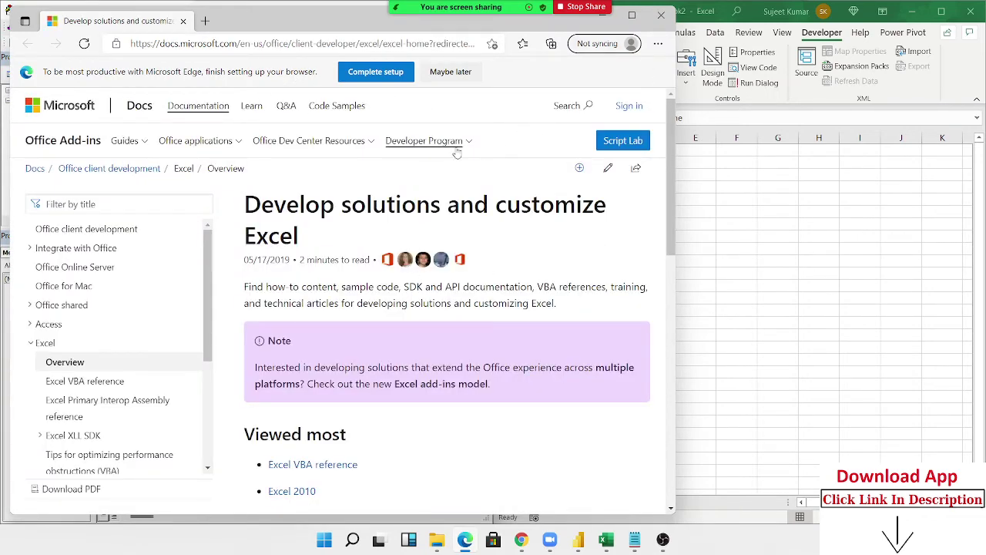
left_click(571, 110)
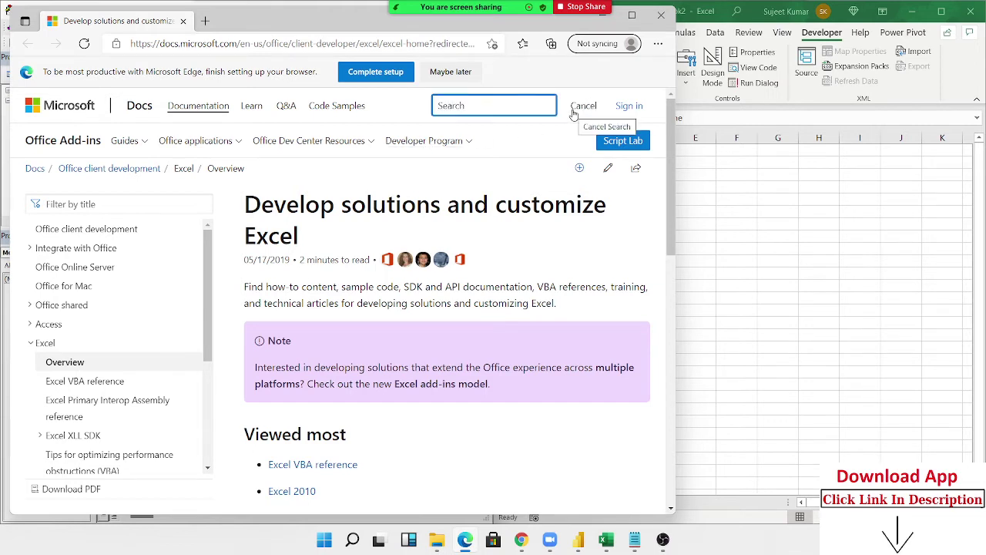
type("Color")
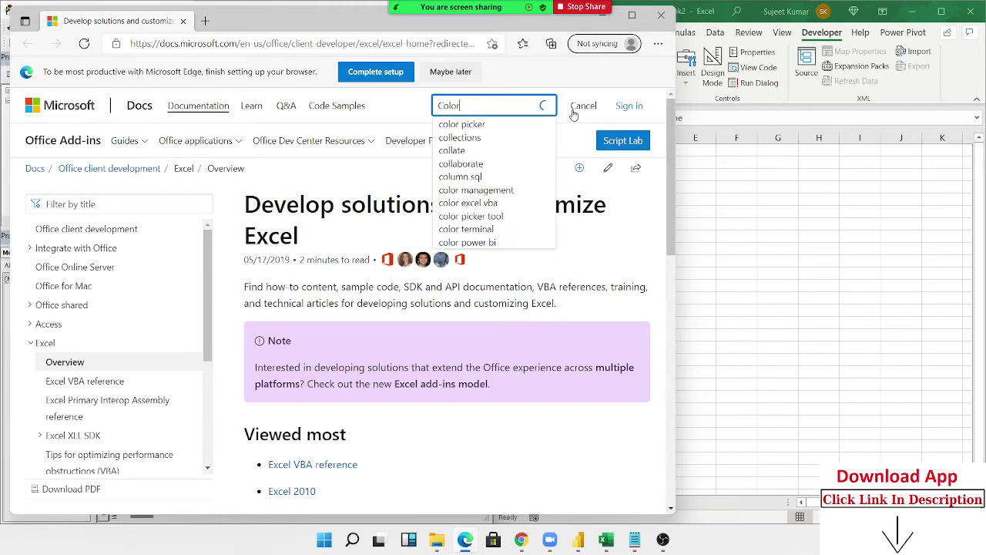
type("i")
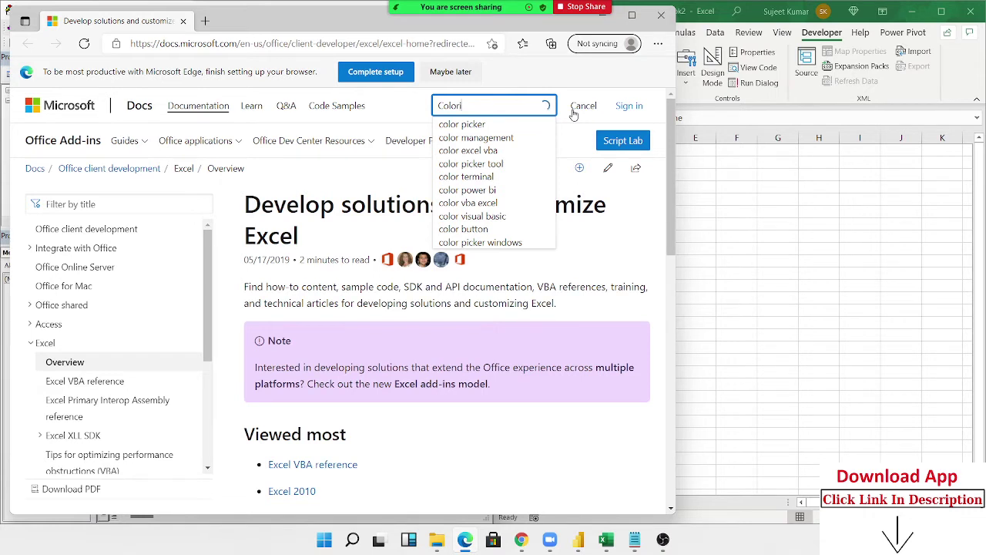
key("Down")
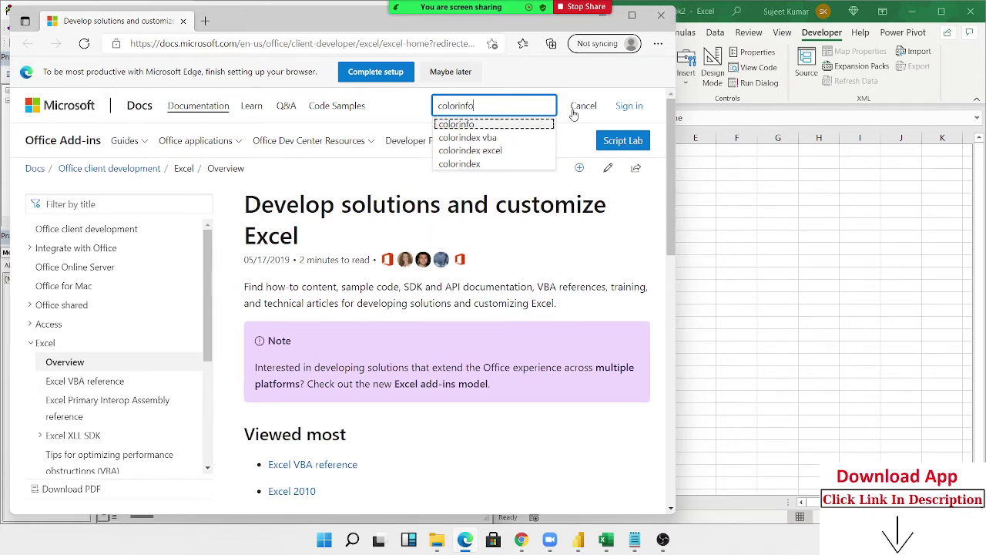
key("Down")
key("Down")
key("Up")
key("Return")
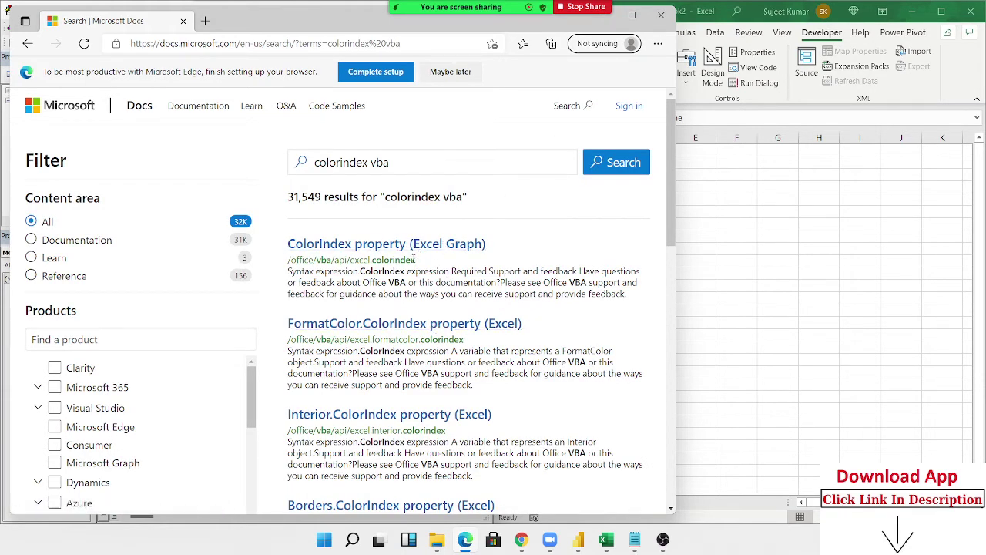
left_click(406, 251)
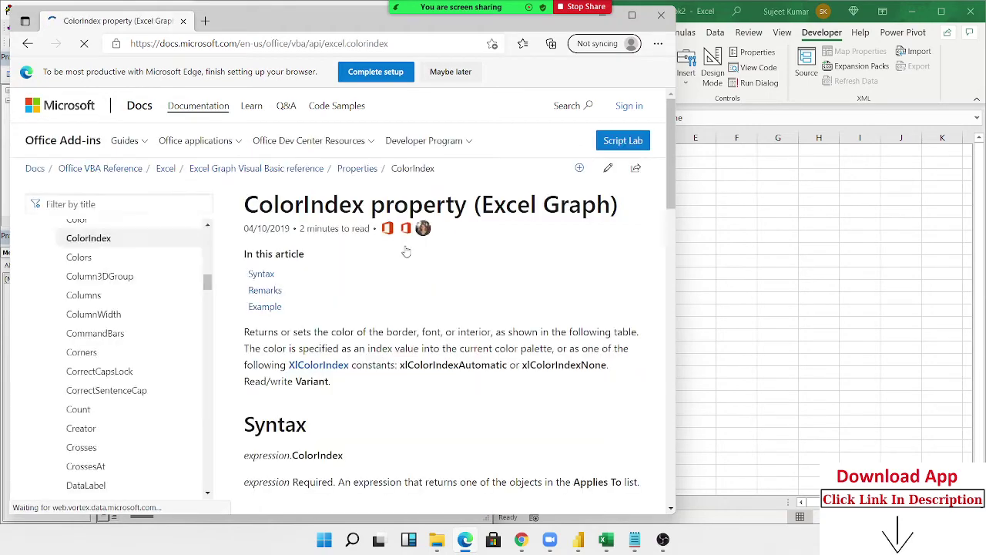
scroll(406, 251, "down", 8)
scroll(406, 250, "down", 1)
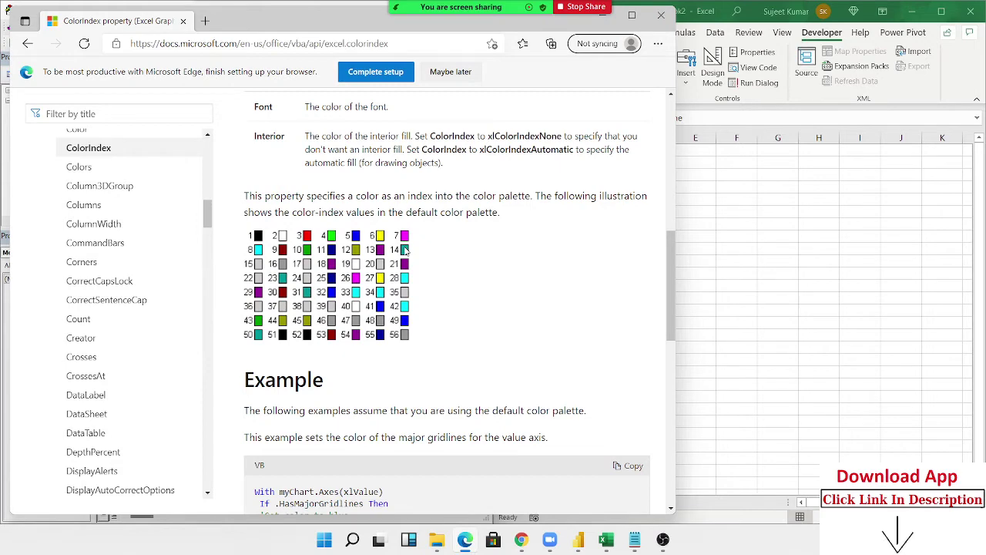
Return from the docs page to the VBA editor and the Book2 workbook.
key("alt+Tab")
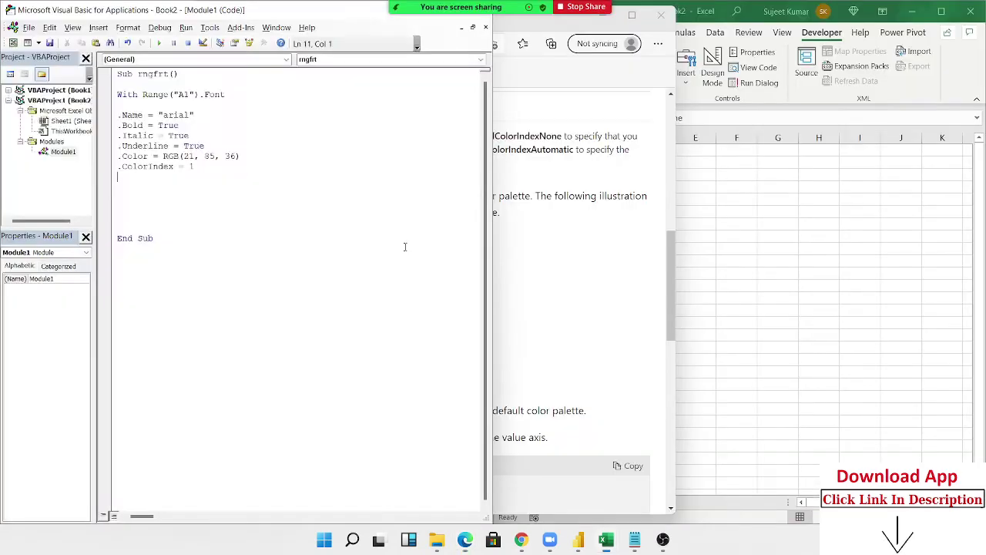
left_click(650, 314)
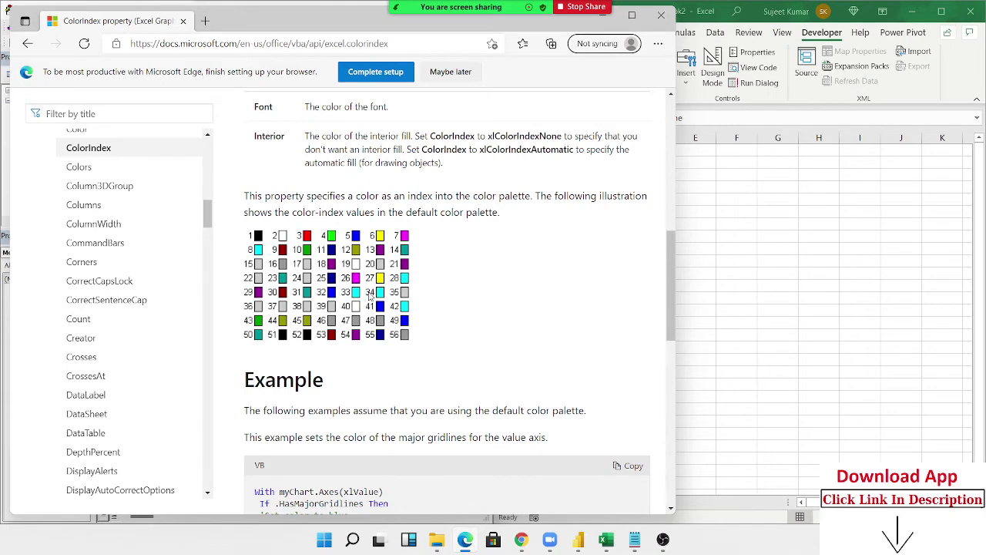
left_click(710, 290)
left_click(451, 241)
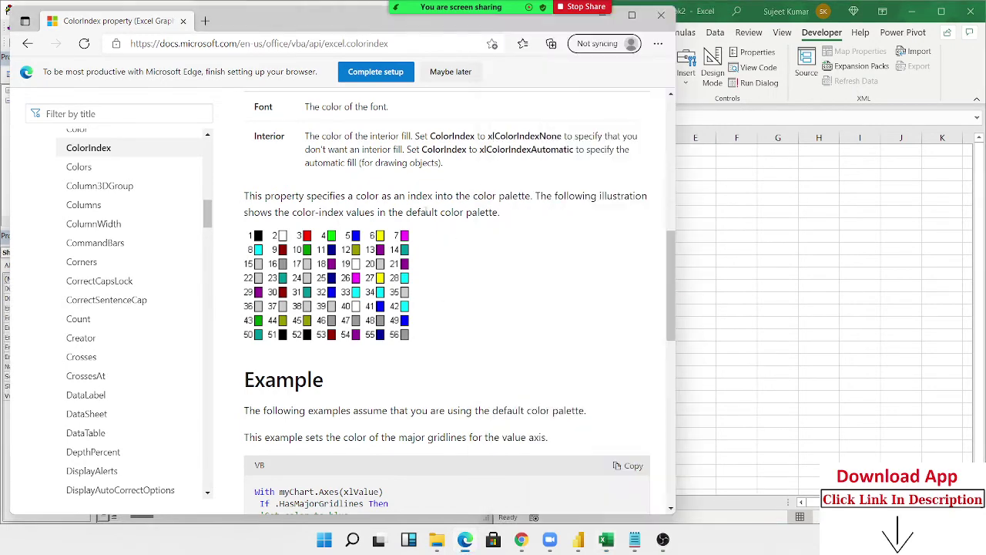
key("alt+Tab")
key("alt+Tab")
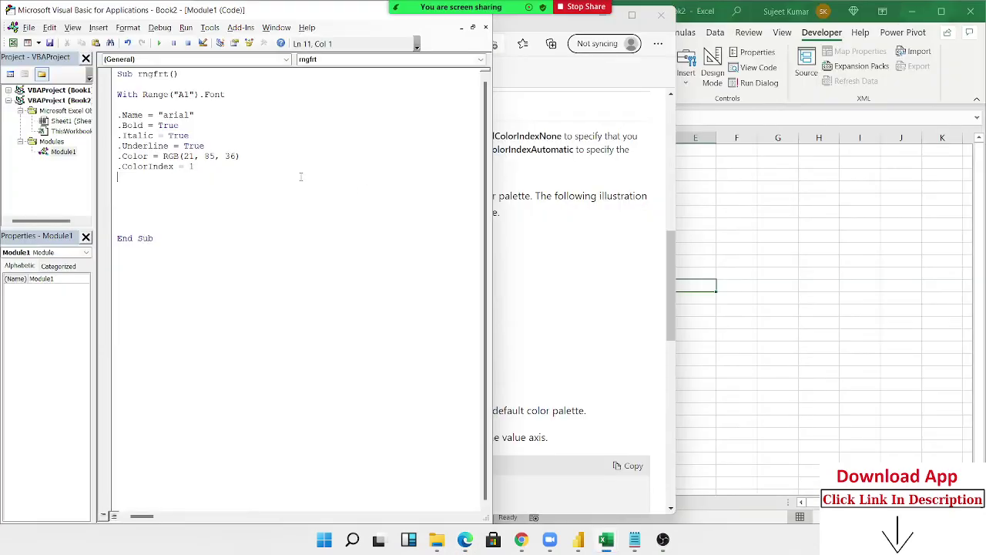
left_click(742, 251)
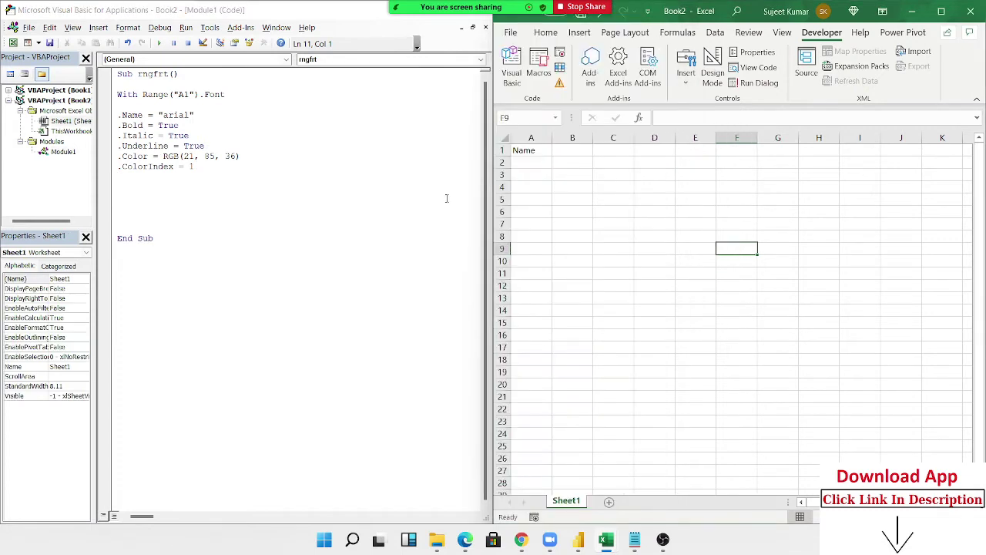
Change .ColorIndex from 1 to 34 and close the font block with End With.
left_click(212, 169)
key("BackSpace")
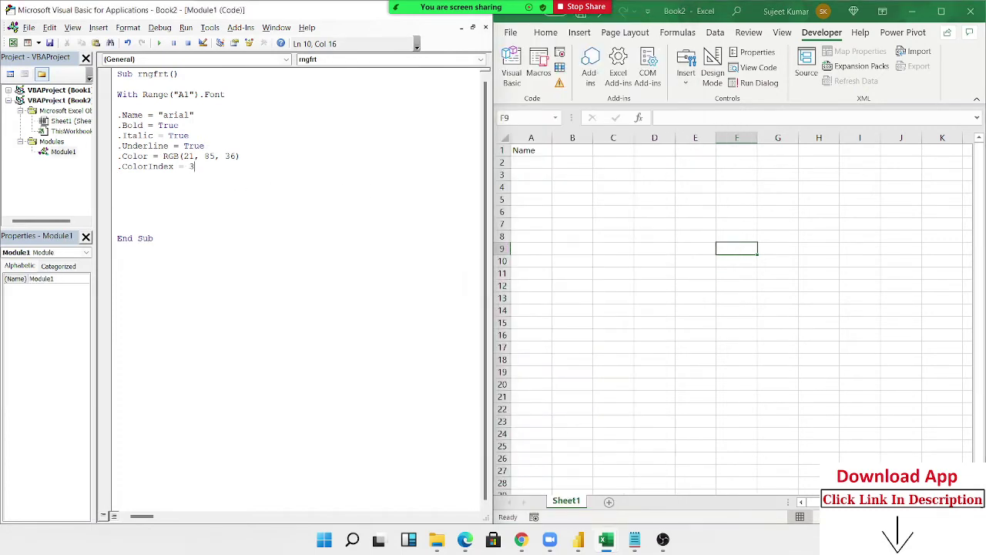
type("34")
key("Return")
key("Return")
type("end")
type(" with")
key("Return")
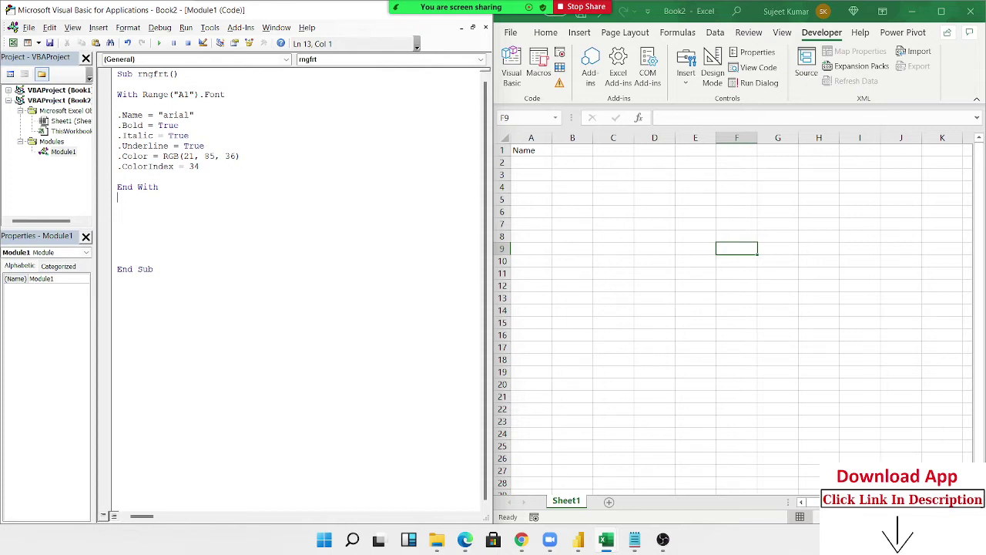
key("Return")
key("Up")
key("Up")
key("Up")
key("Up")
key("Up")
key("Up")
key("Up")
key("Up")
left_click(118, 197)
left_click(545, 33)
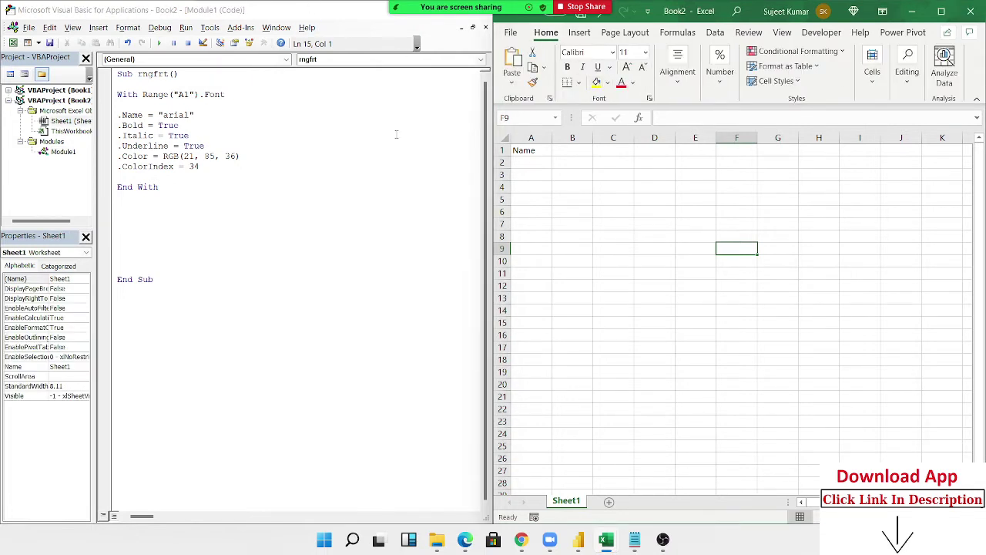
Add Range("a1").Interior.Color = vbRed below the font block.
left_click(135, 211)
type("rang")
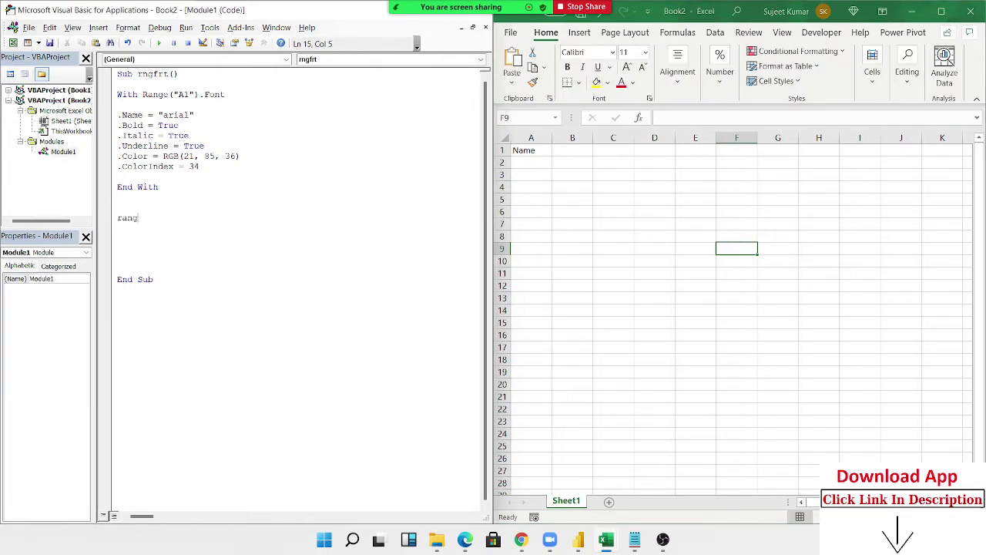
type("e(\"a")
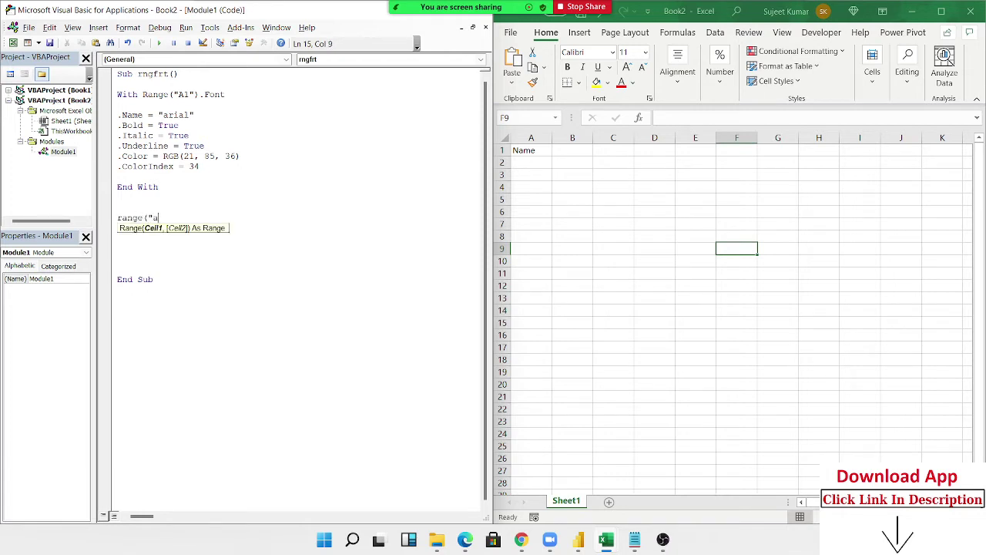
type("1\")")
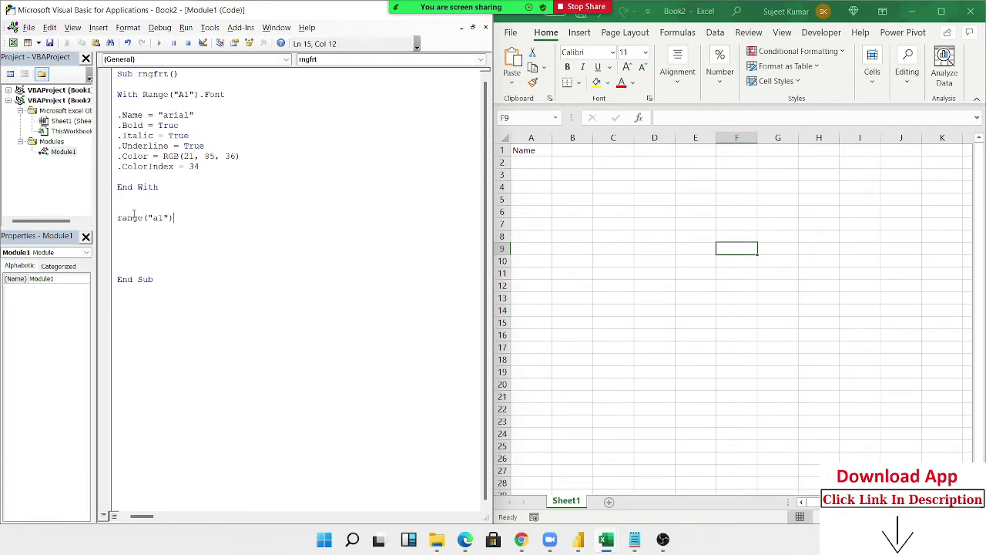
type(".in")
key("Down")
key("Down")
key("Down")
key("Tab")
type(".co")
key("Tab")
type("= ")
type("vbRe")
type("d")
key("Return")
Try a yellow fill on B5:E10 and undo it.
left_click_drag(590, 197, 694, 260)
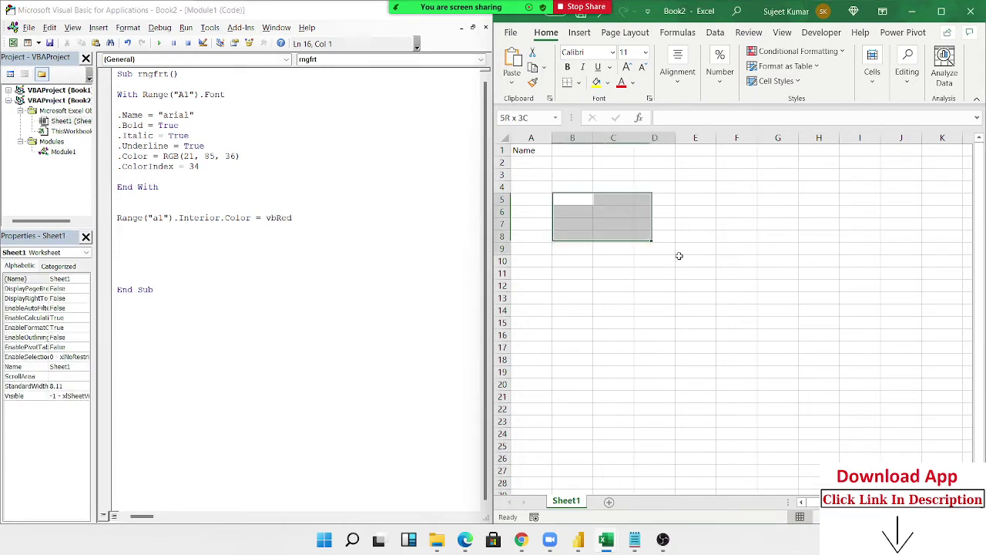
left_click(597, 84)
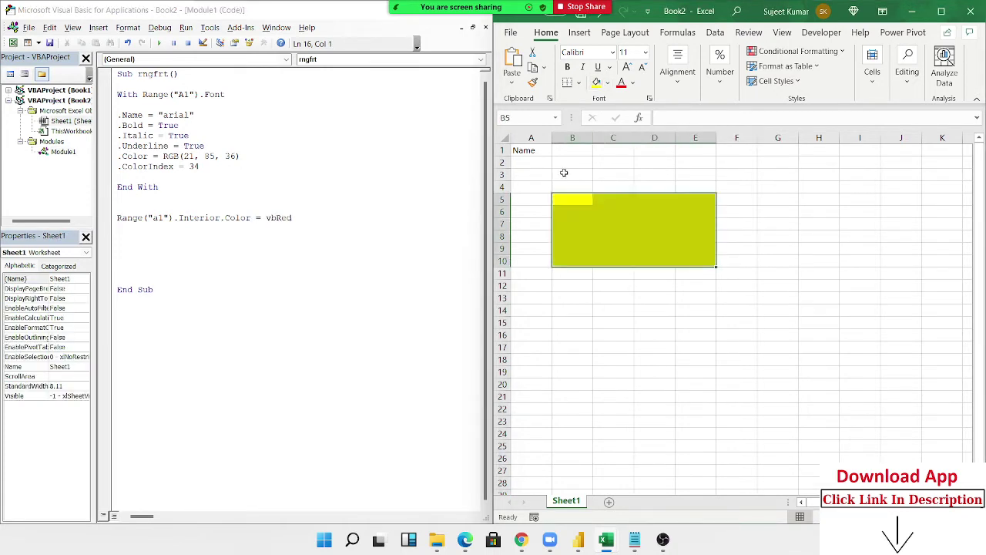
key("ctrl+z")
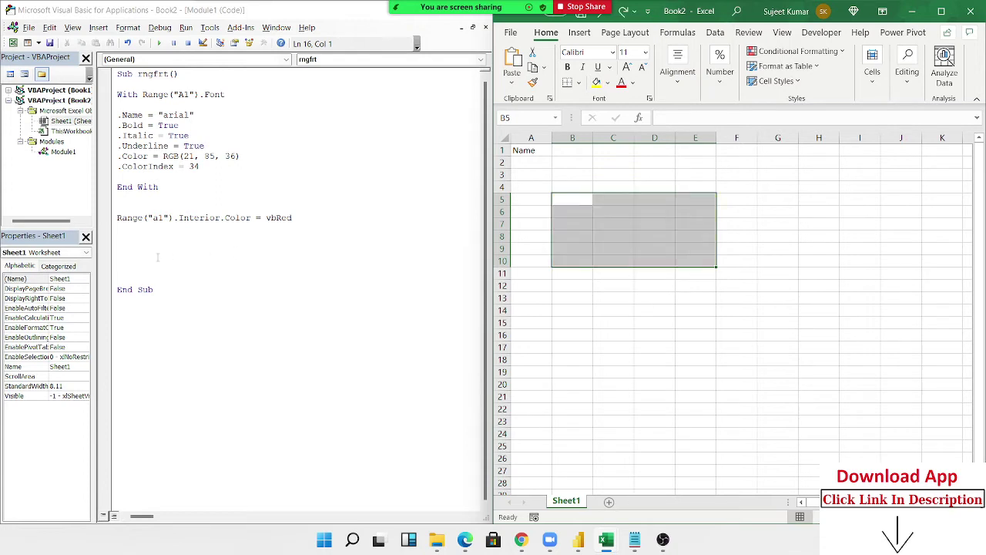
Add .Size = 12 inside the A1 font block.
left_click(154, 248)
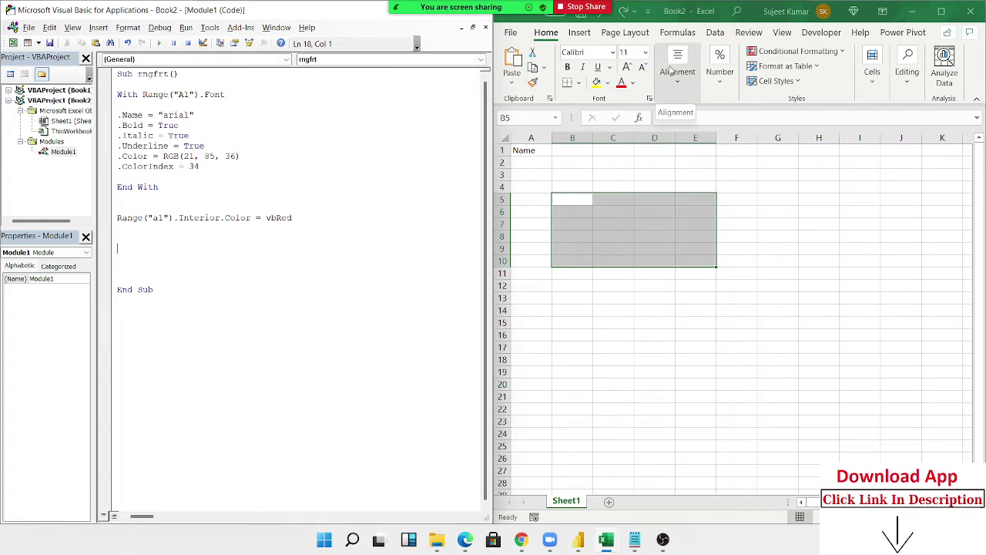
left_click(144, 174)
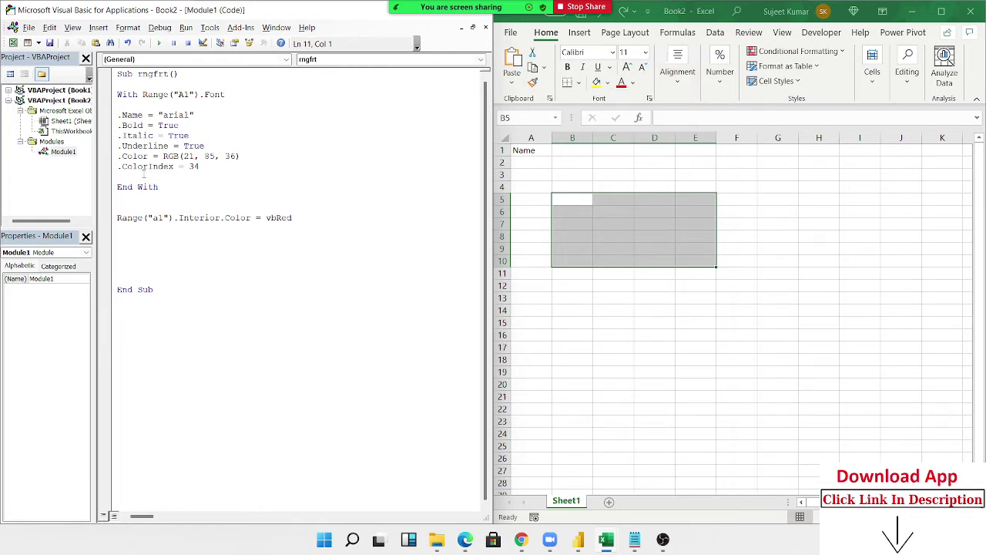
type(".")
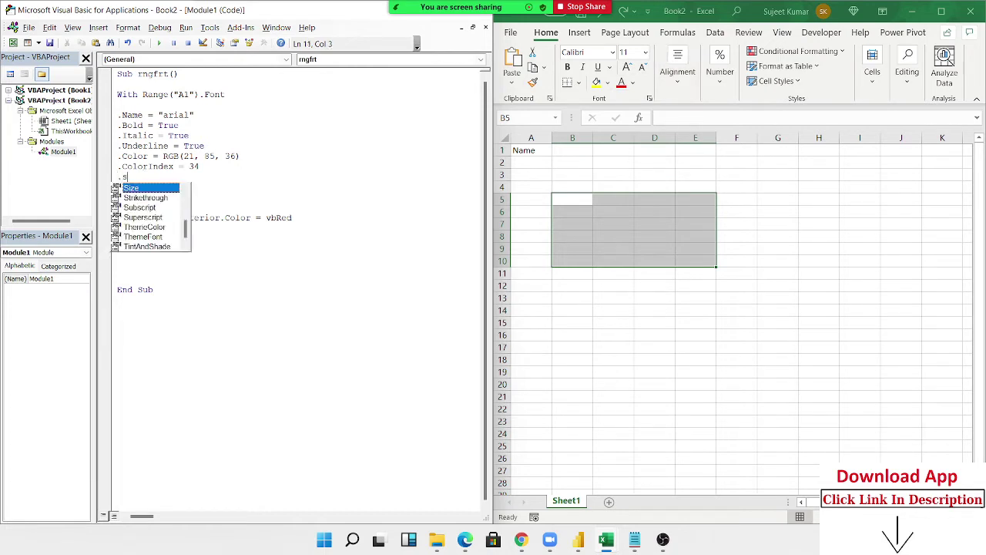
type("s")
key("Tab")
type("=")
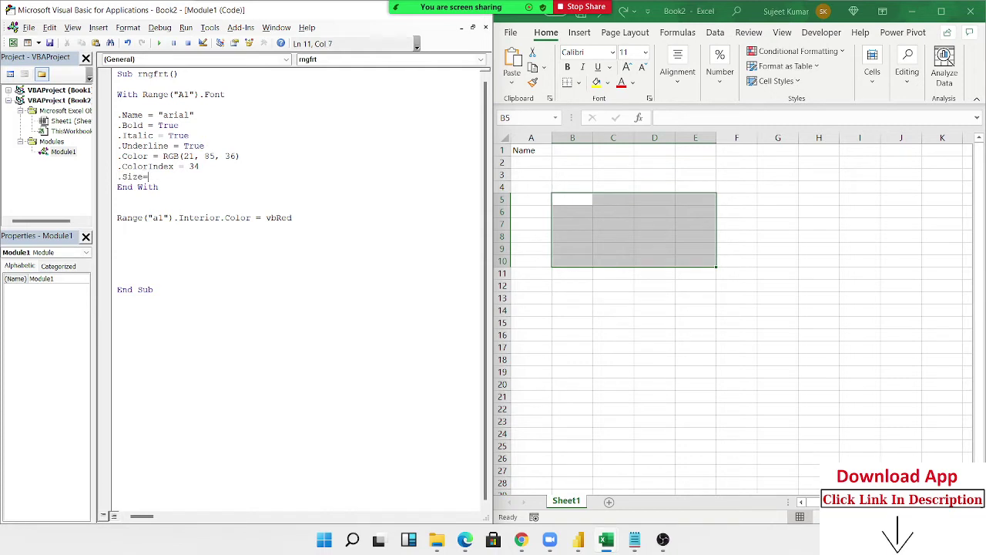
type("12")
left_click(222, 240)
Enter 125 in cell C2.
left_click(609, 165)
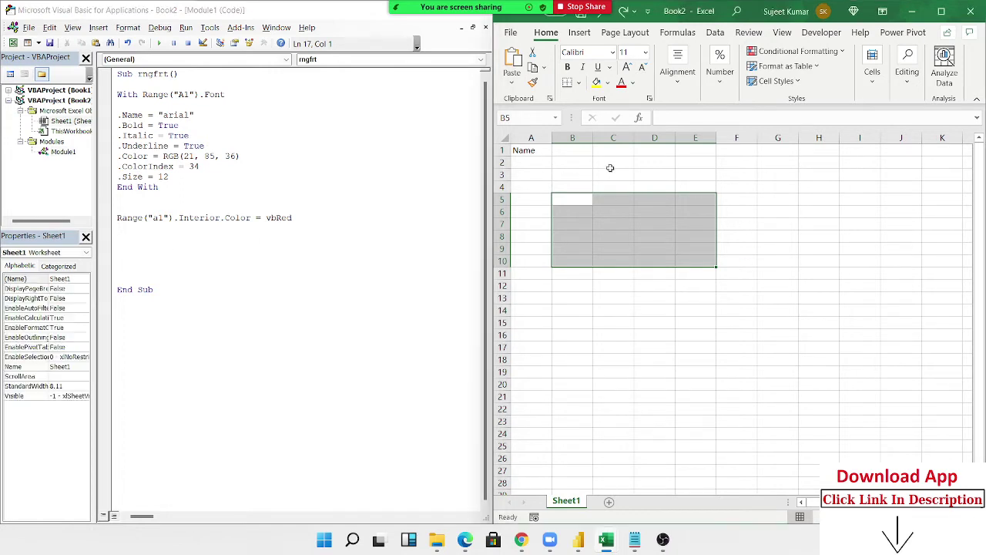
type("125")
left_click(678, 177)
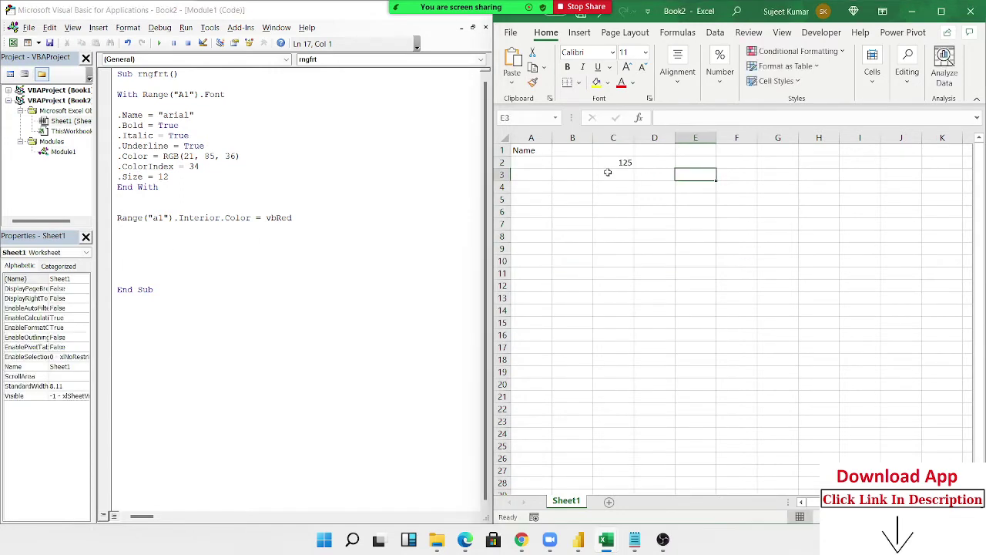
left_click(609, 164)
Record a new macro that top-aligns cell C2's contents.
left_click(533, 515)
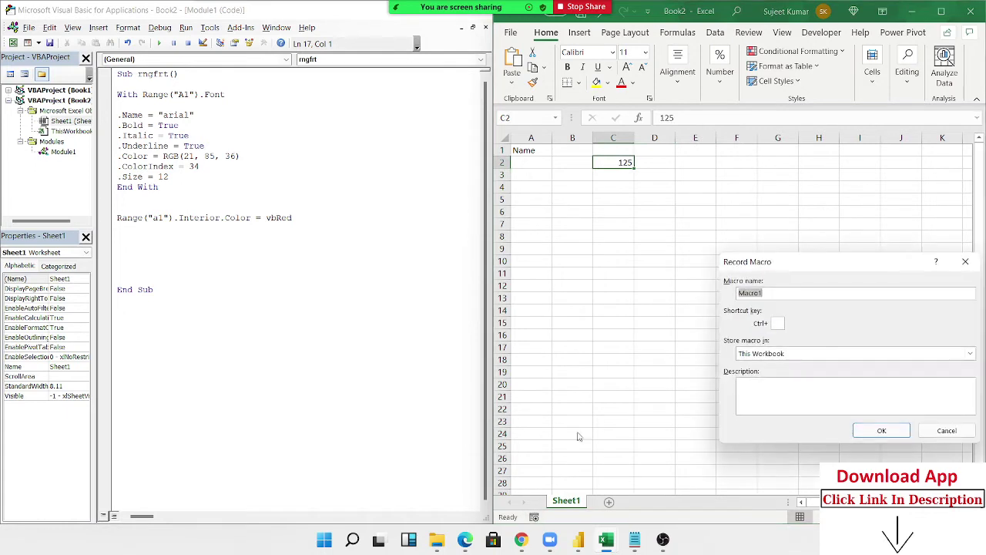
left_click(871, 432)
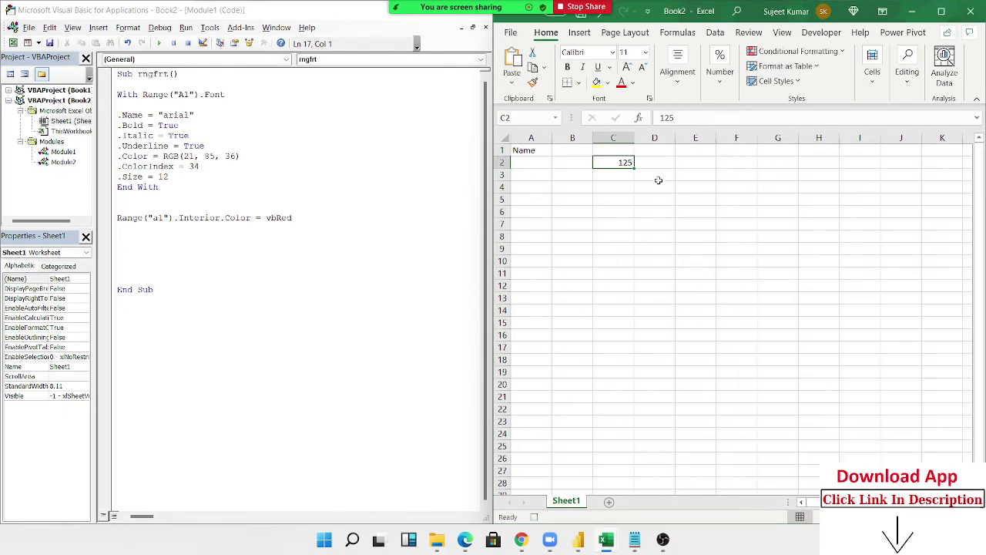
left_click(678, 68)
left_click(667, 119)
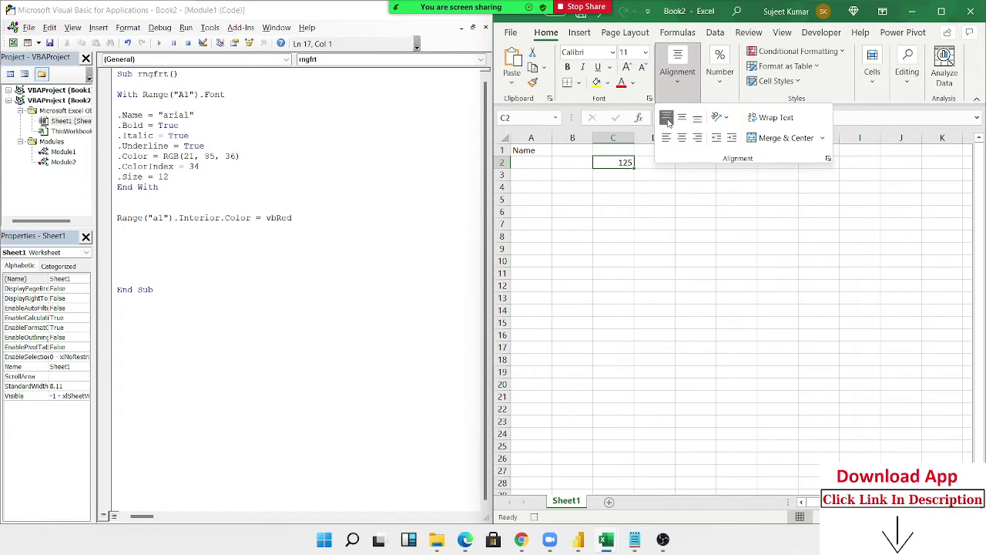
In Module2's recorded code, examine HorizontalAlignment, the xlTop value, WrapText False and the With Selection block.
double_click(64, 162)
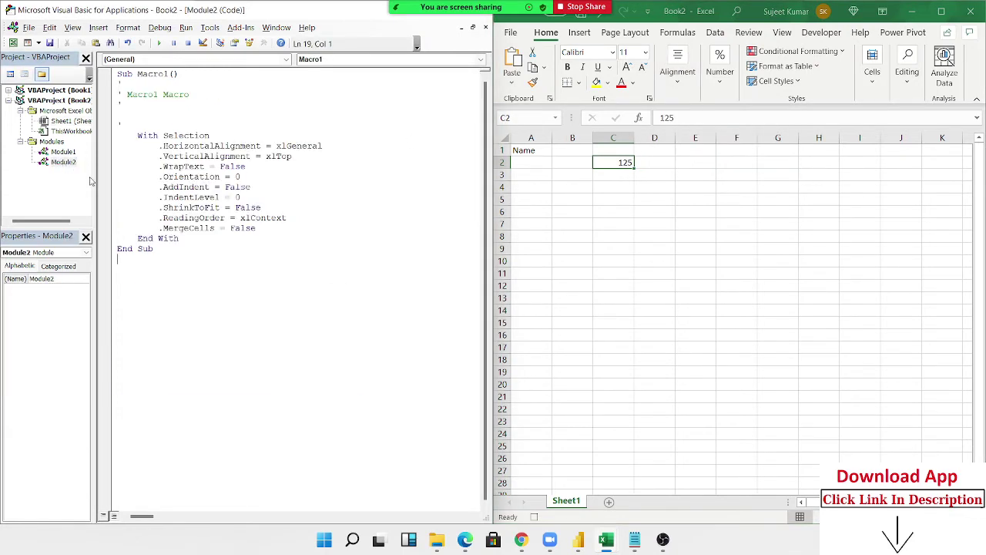
double_click(216, 147)
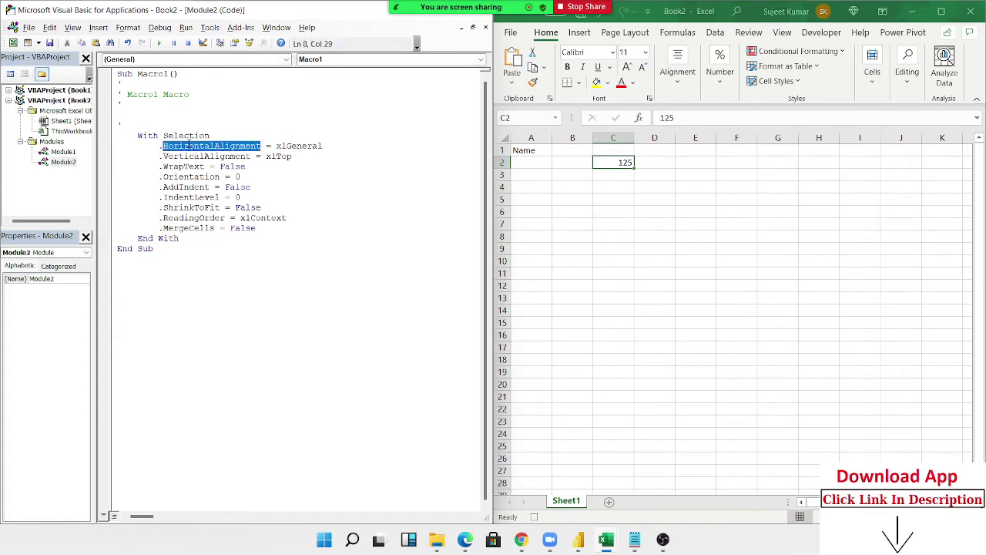
left_click(670, 75)
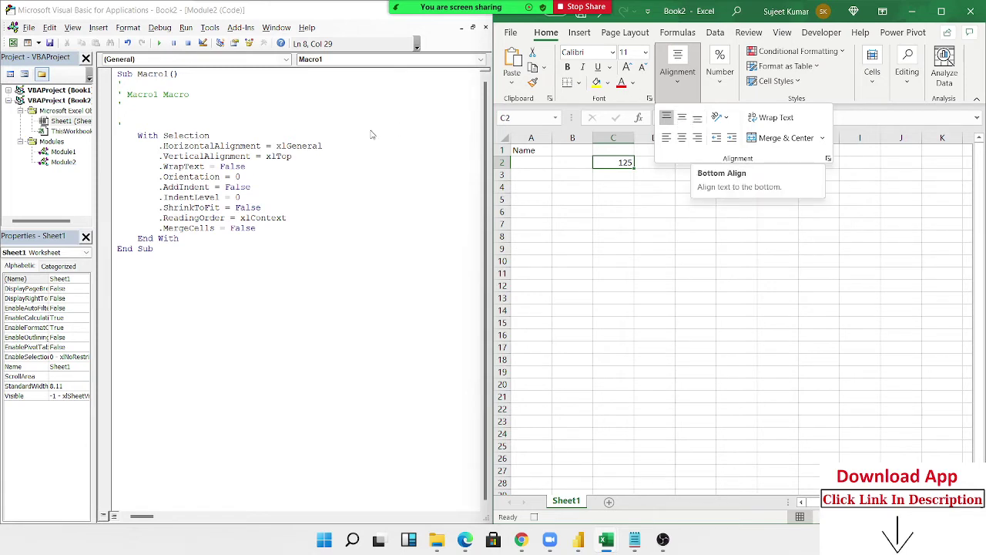
double_click(285, 157)
double_click(234, 167)
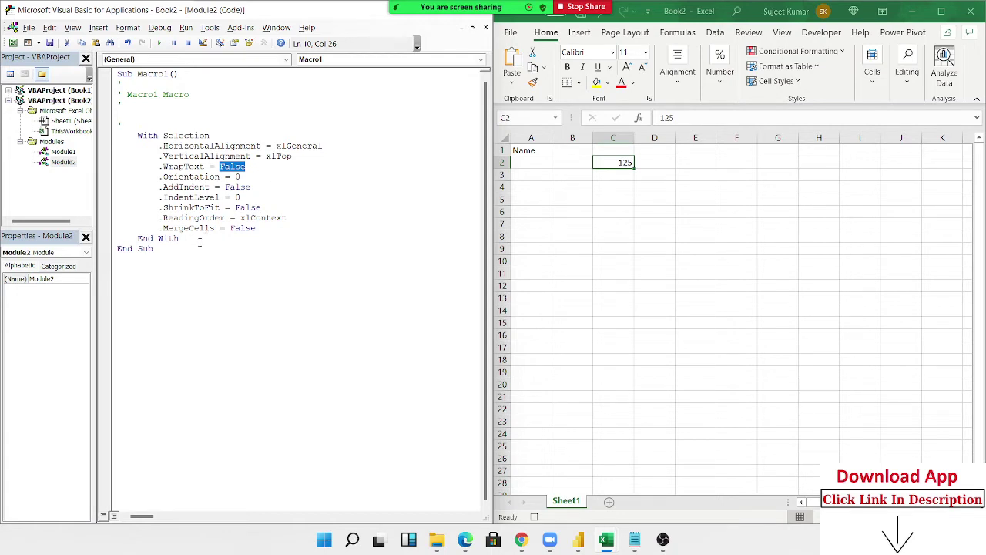
left_click_drag(198, 242, 123, 125)
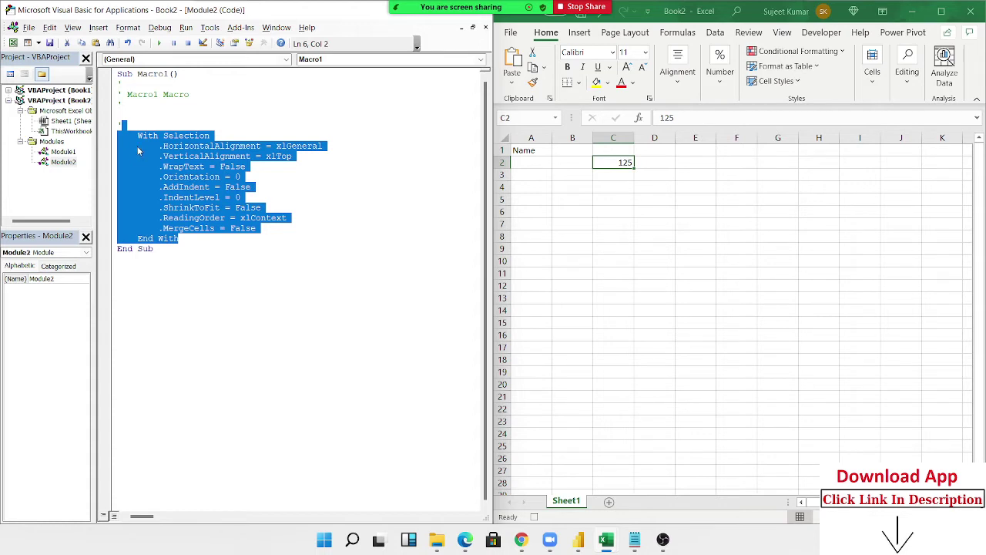
left_click(357, 188)
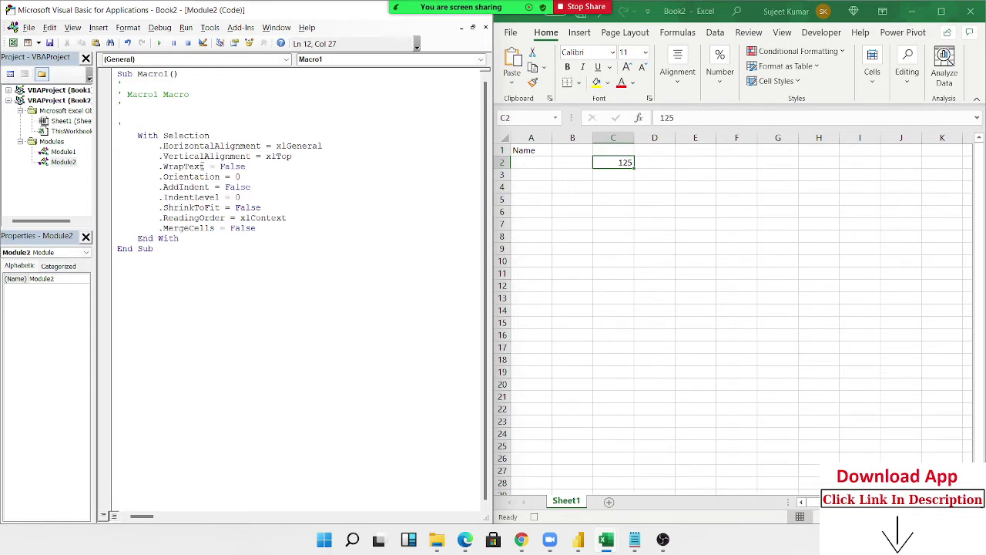
Explain the WrapText, Orientation, ShrinkToFit False, xlContext ReadingOrder and MergeCells False lines against the alignment options.
double_click(202, 167)
double_click(208, 177)
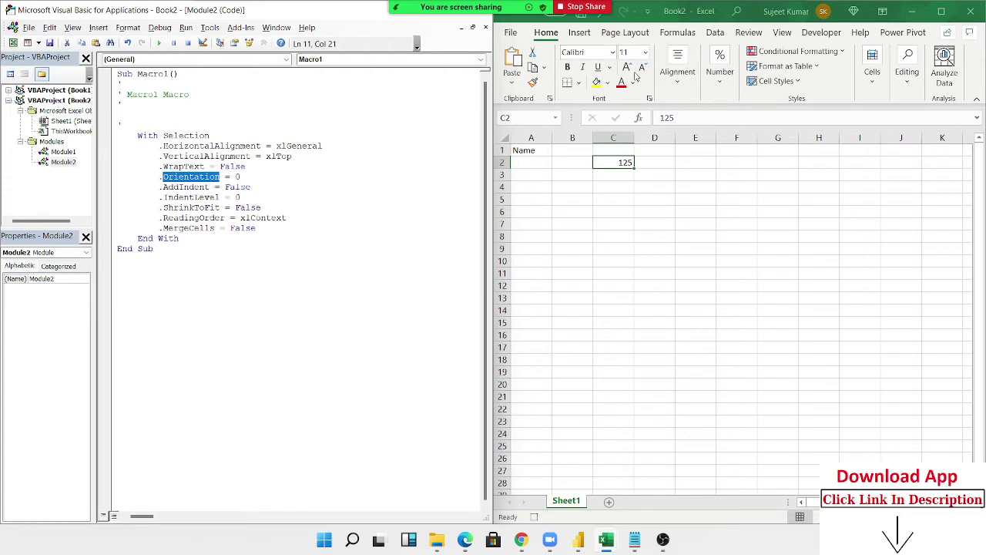
left_click(678, 73)
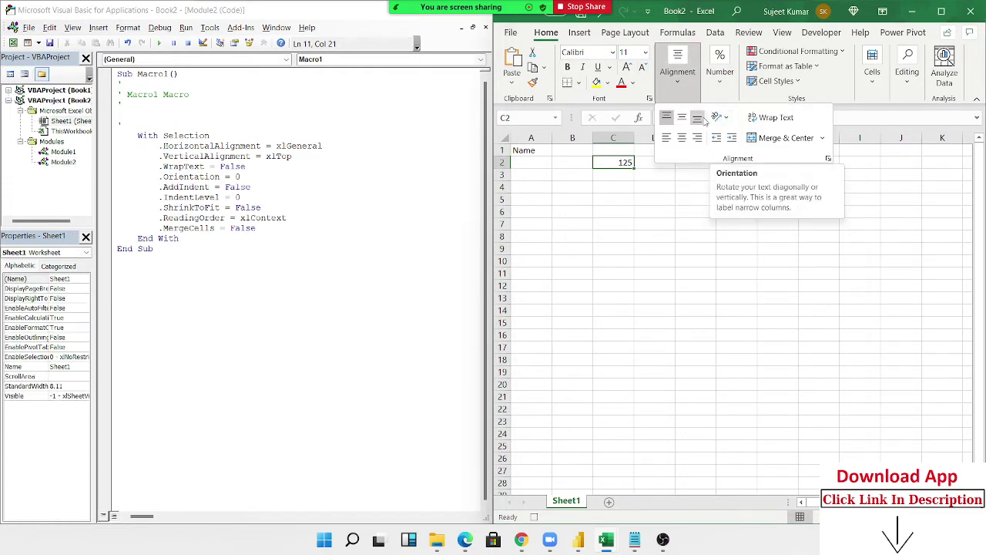
left_click(260, 208)
double_click(259, 209)
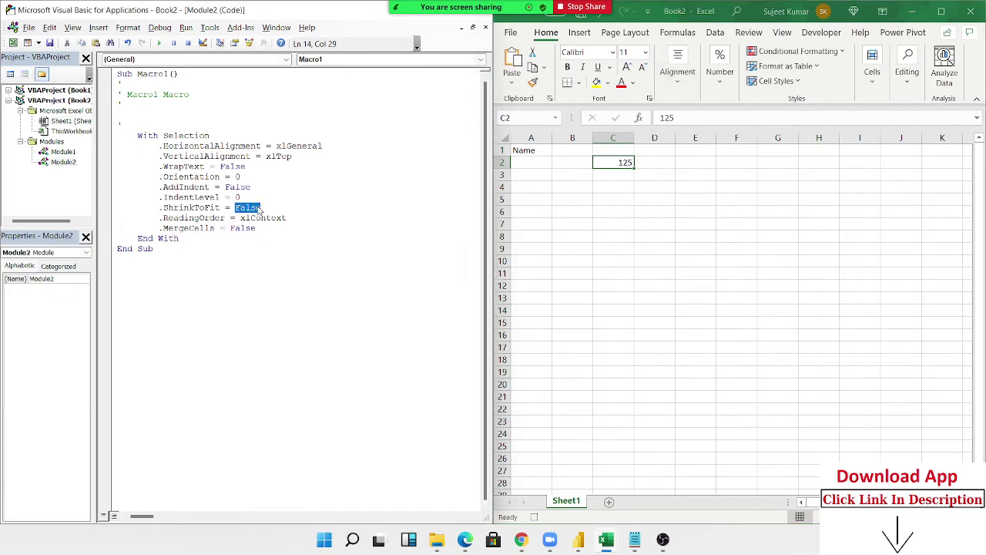
double_click(254, 218)
left_click(294, 220)
left_click_drag(295, 218, 183, 218)
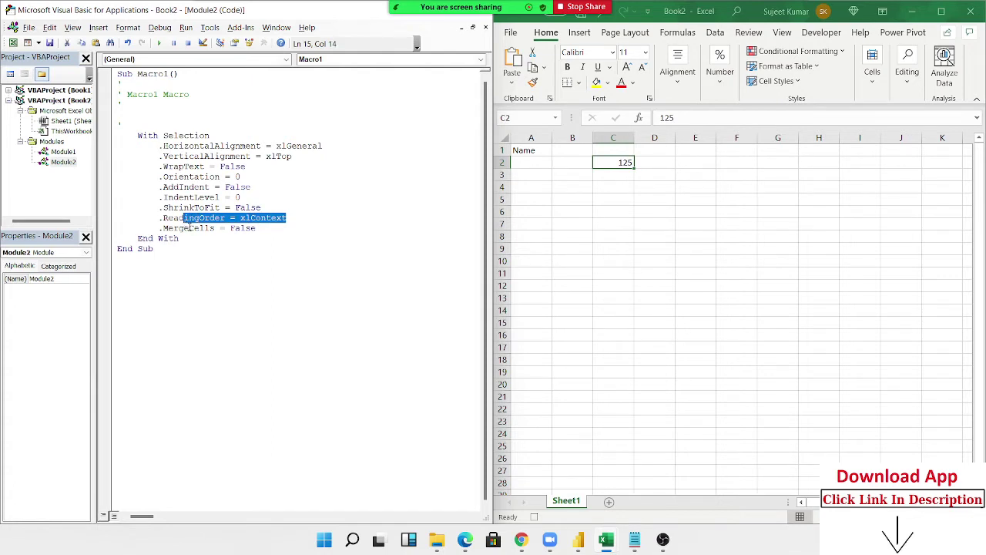
left_click_drag(162, 228, 217, 228)
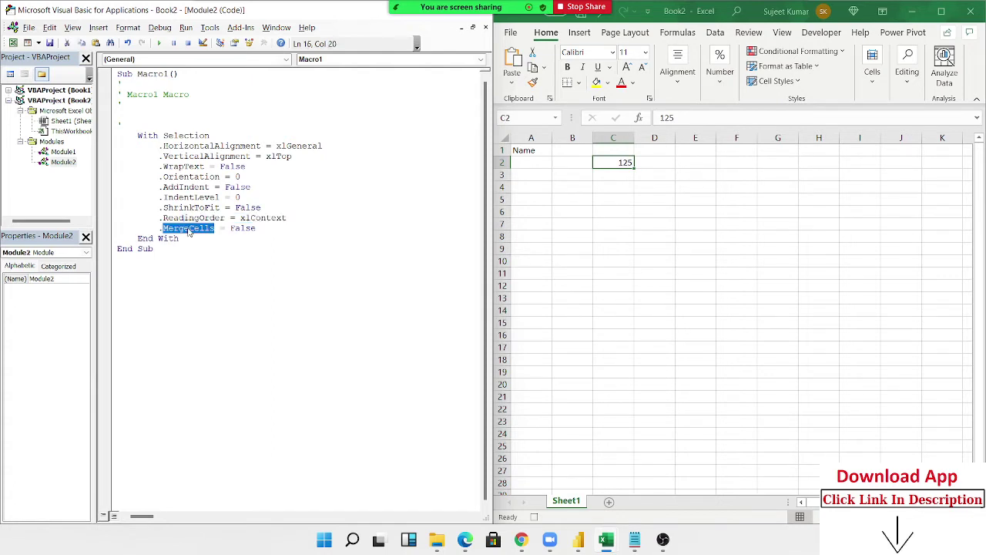
double_click(252, 229)
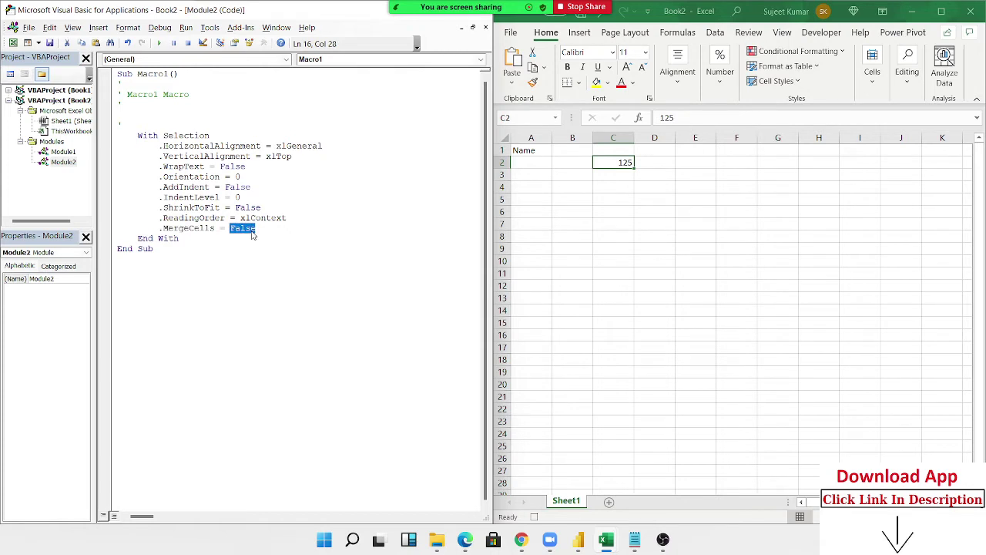
left_click(678, 87)
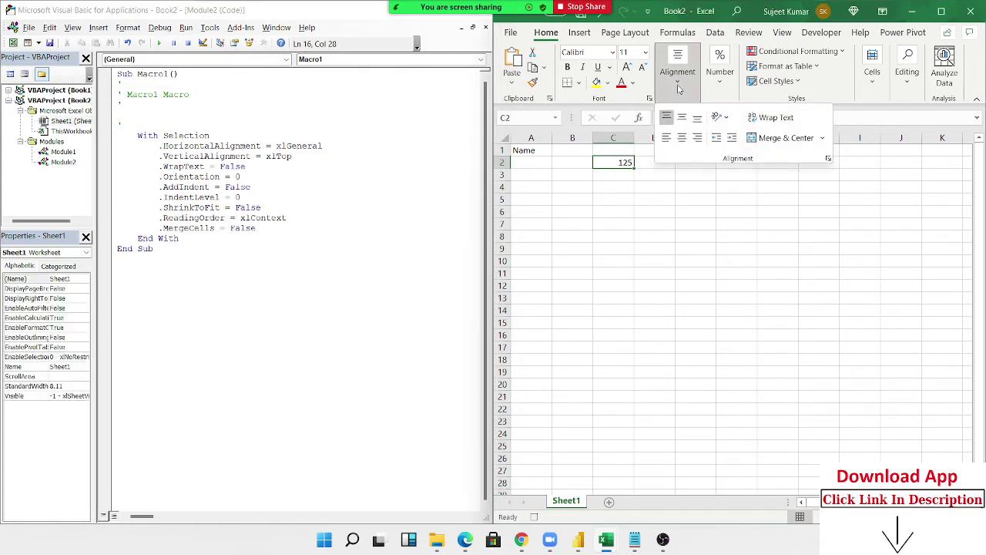
left_click(410, 204)
right_click(601, 160)
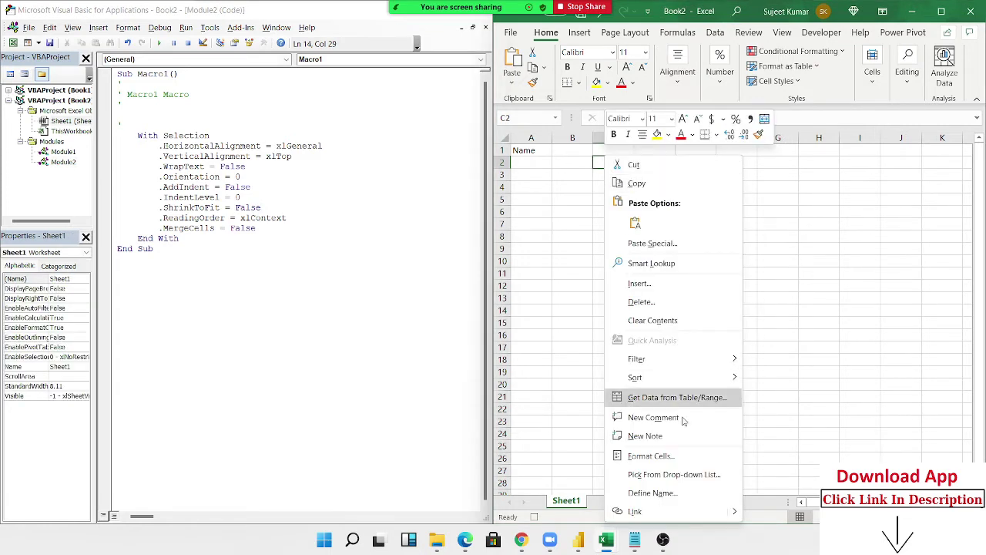
left_click(660, 462)
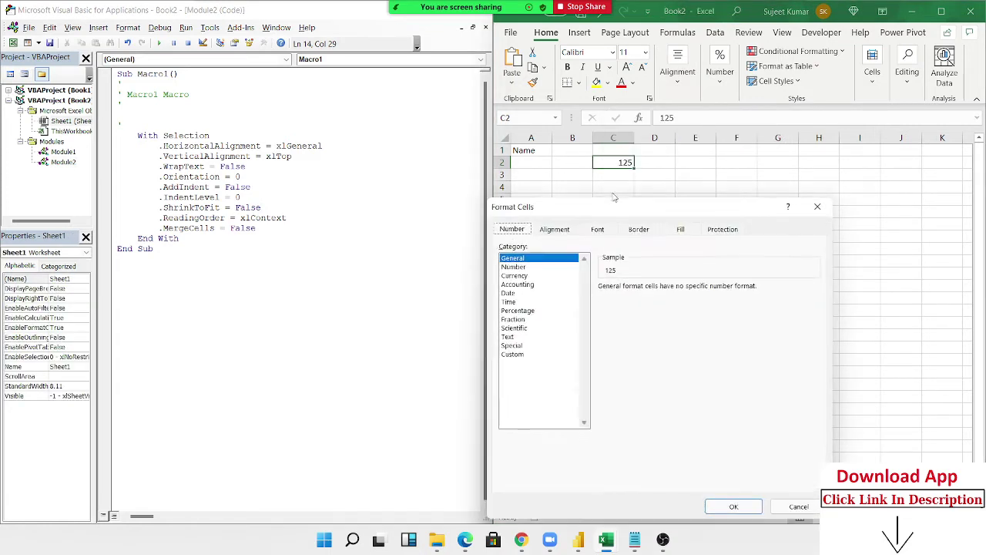
left_click(567, 233)
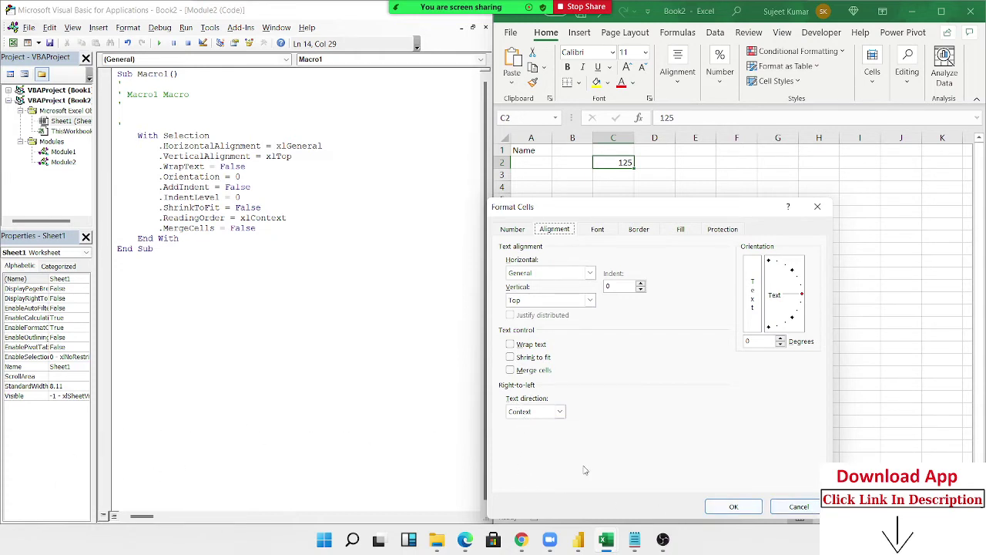
left_click(559, 411)
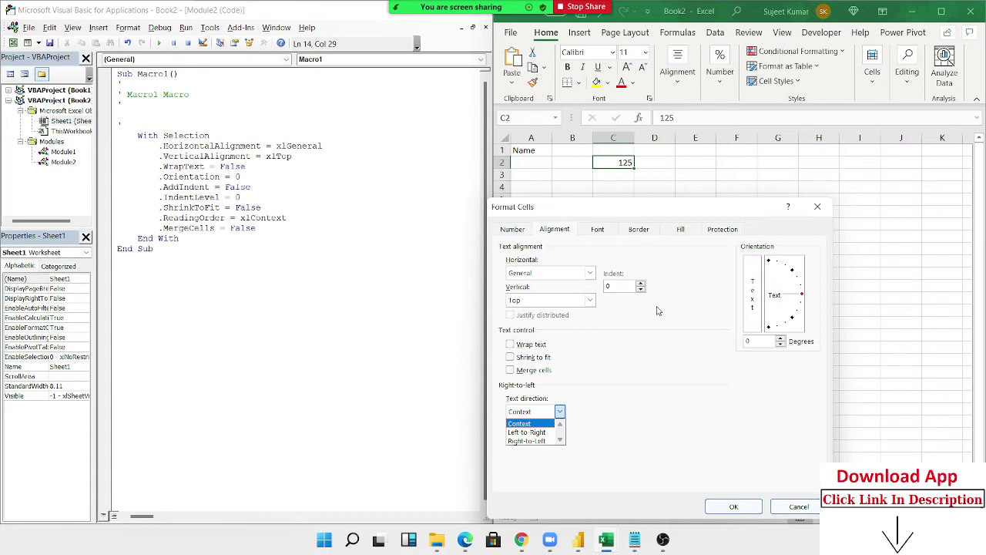
left_click(646, 356)
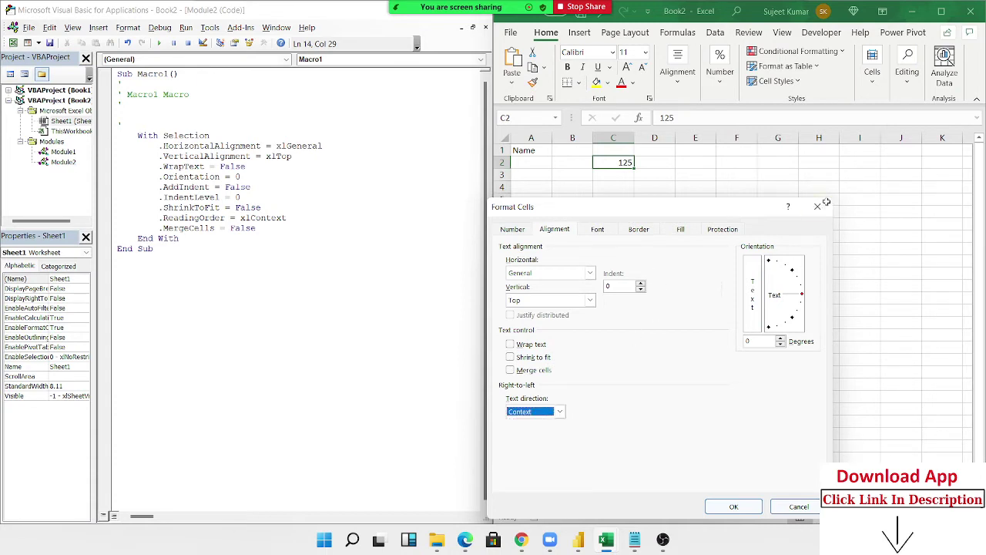
left_click(818, 206)
left_click(228, 207)
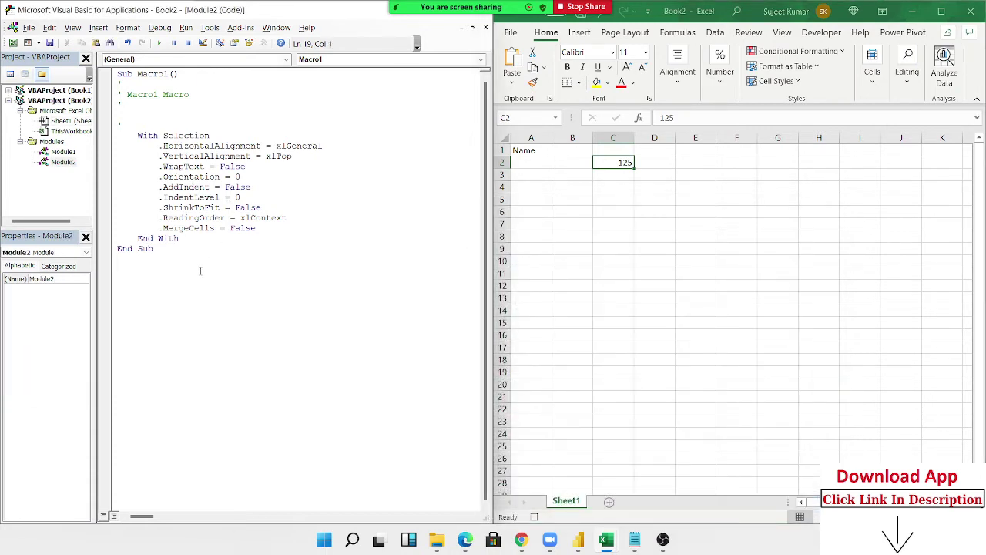
In Module1's rngfrt, type Range("A1:C10").Borders.LineStyle = 1 under the Interior.Color line.
left_click(682, 90)
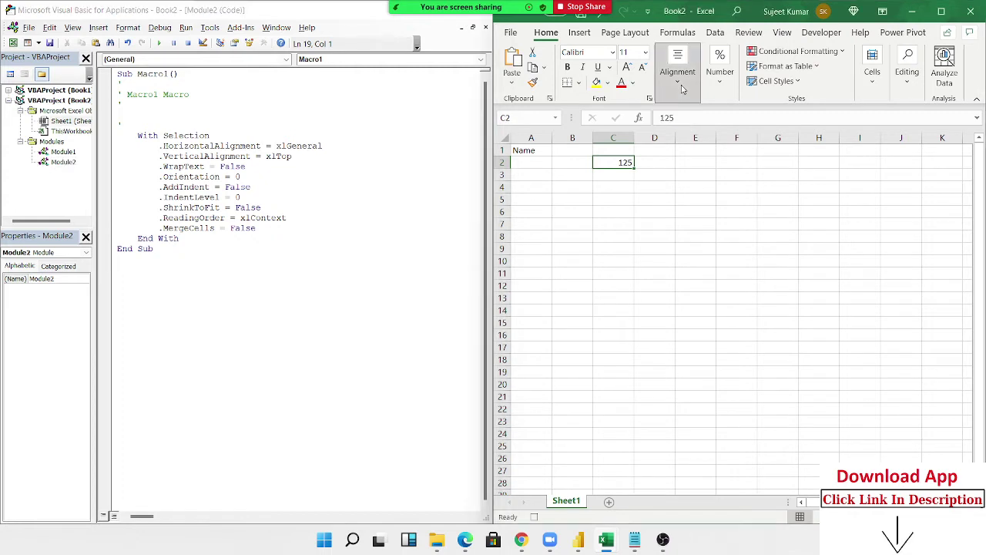
left_click(246, 311)
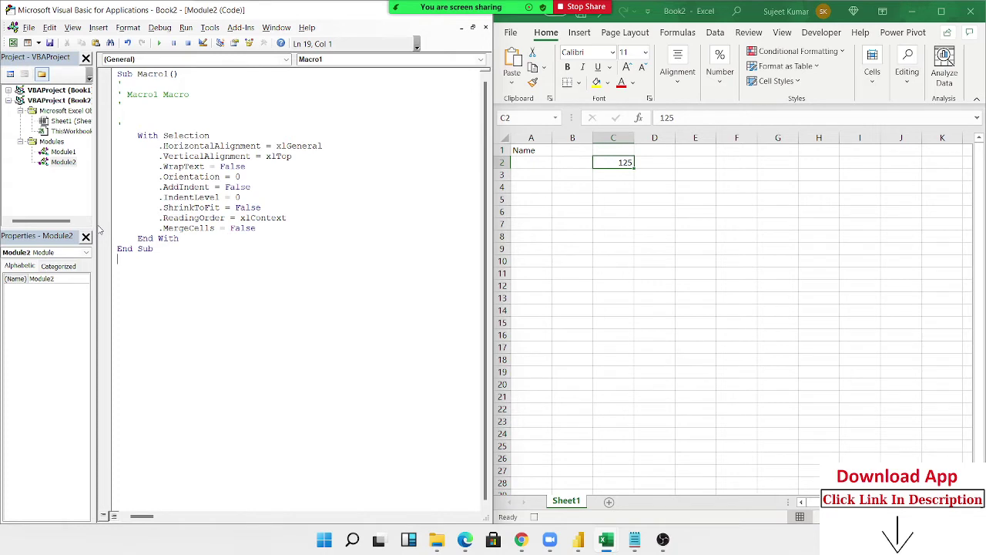
double_click(70, 153)
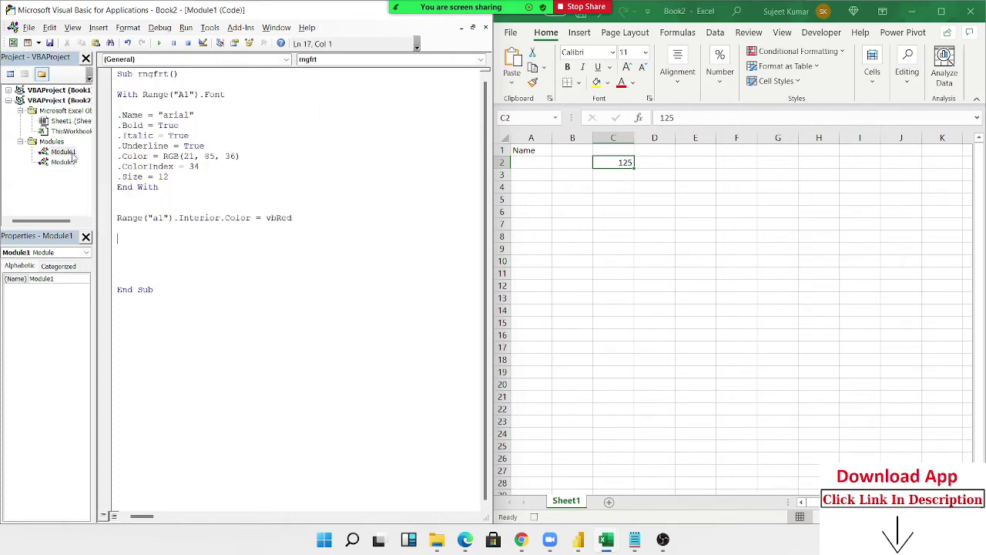
type("ran")
type("ge(\"A")
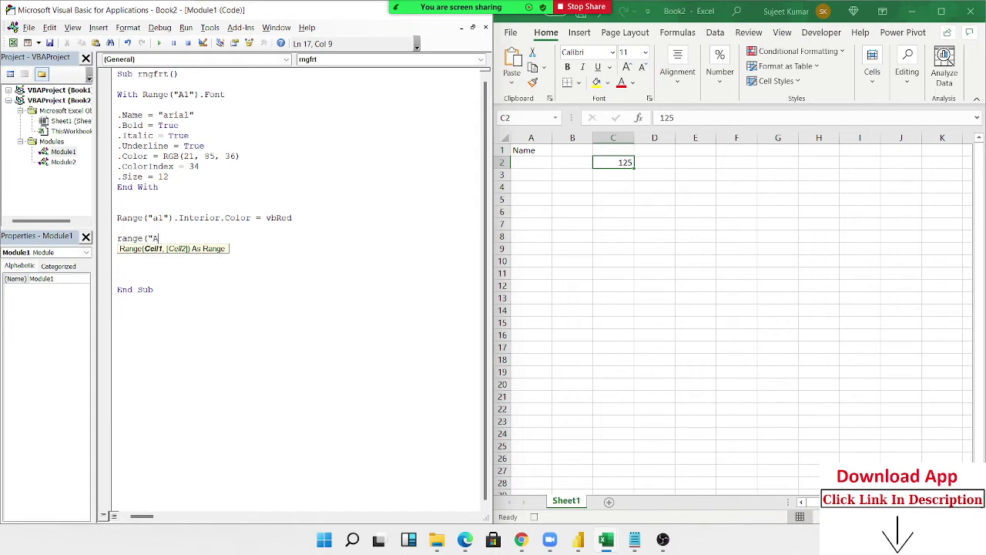
type("1:C10\"")
type(")")
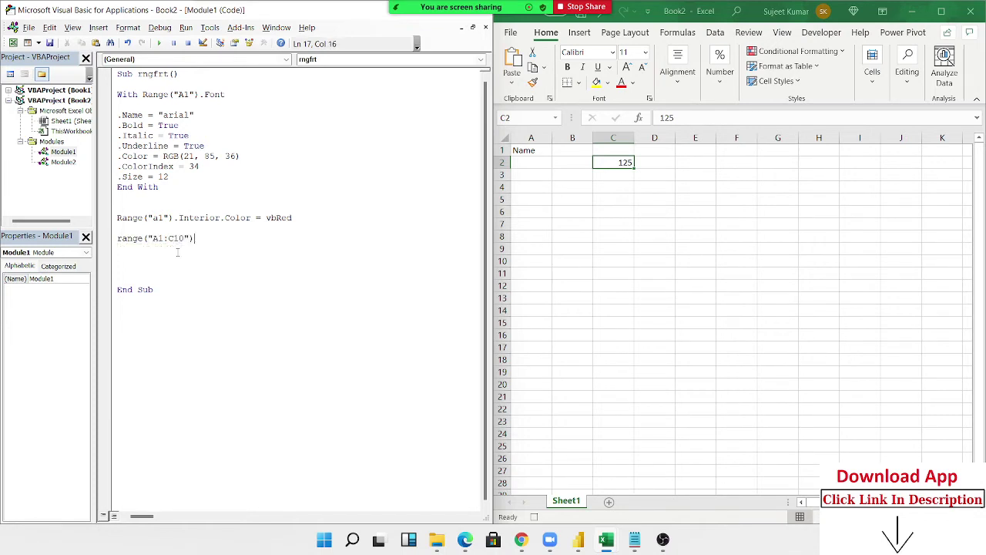
type(".")
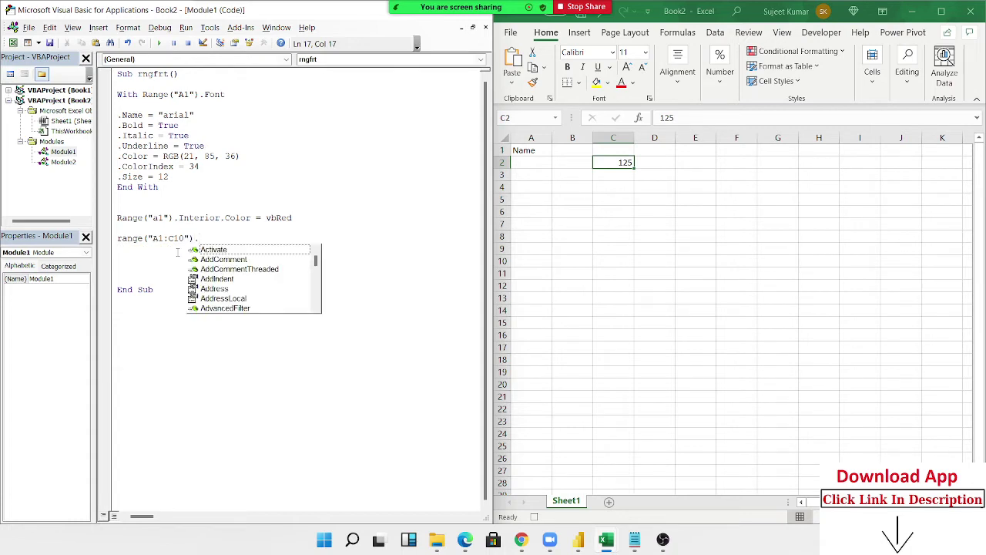
type("bo")
key("Down")
key("Tab")
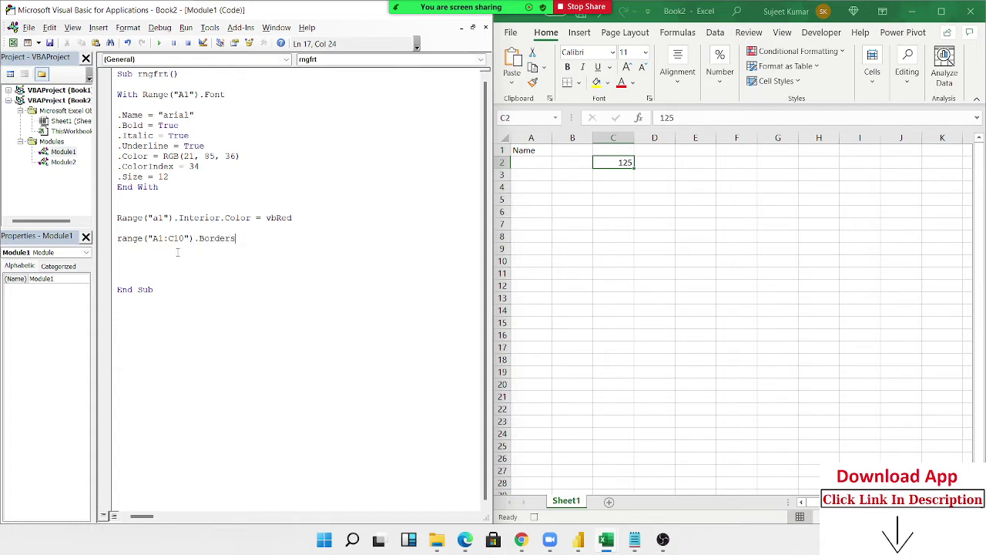
type(".li")
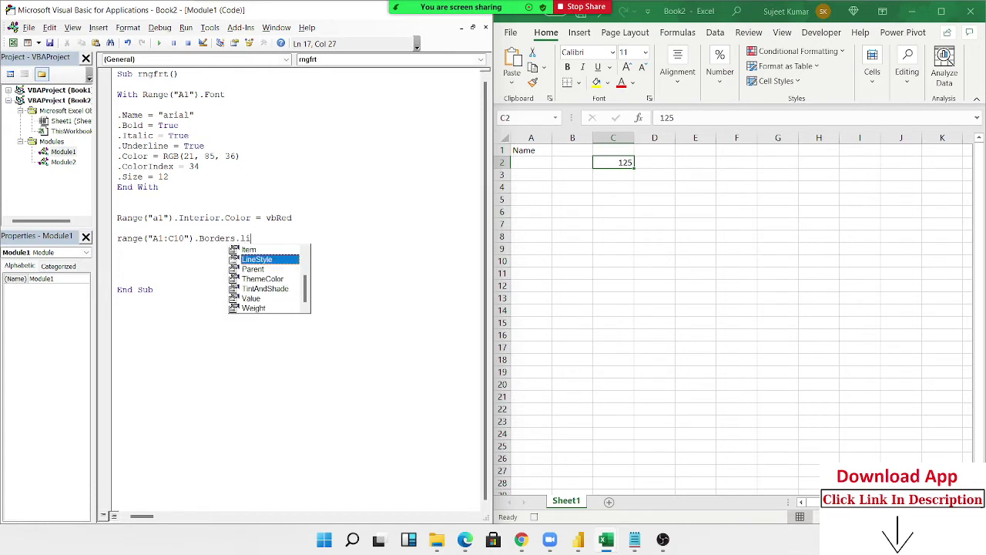
key("Tab")
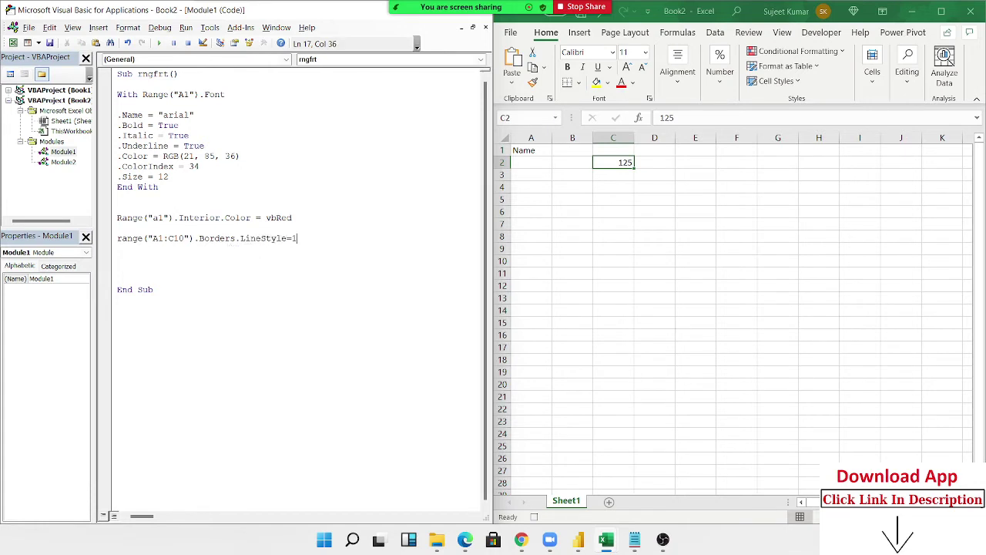
key("Return")
left_click_drag(199, 238, 286, 239)
key("ctrl+c")
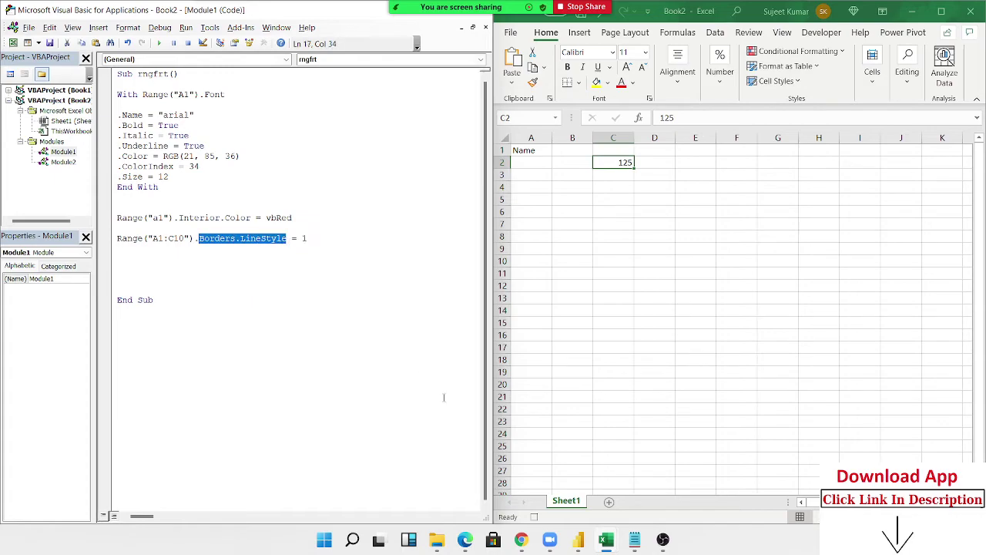
Search Microsoft Docs for Borders.LineStyle and open the Borders.LineStyle Property article.
left_click(466, 545)
scroll(464, 231, "up", 1)
scroll(465, 192, "up", 1)
scroll(464, 160, "up", 3)
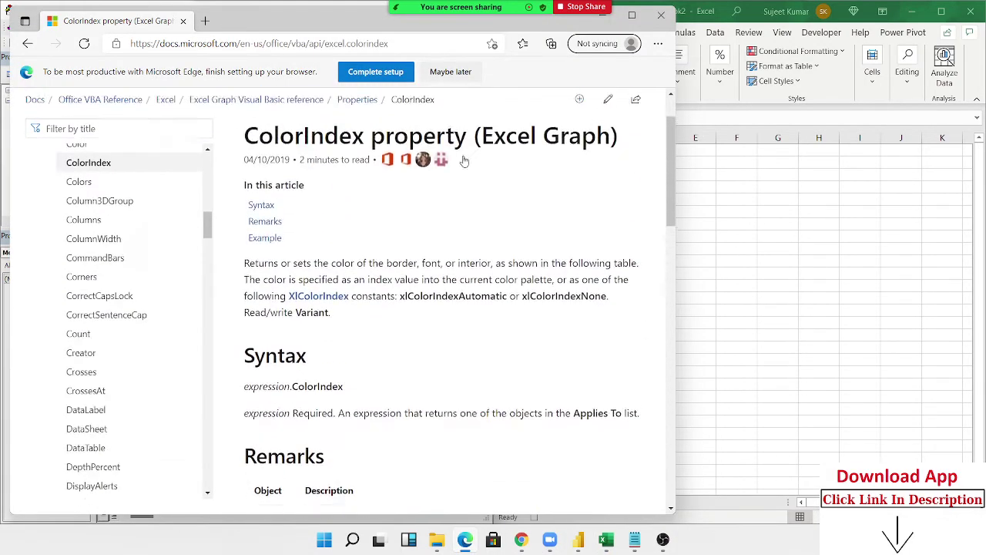
scroll(464, 161, "up", 1)
left_click(592, 107)
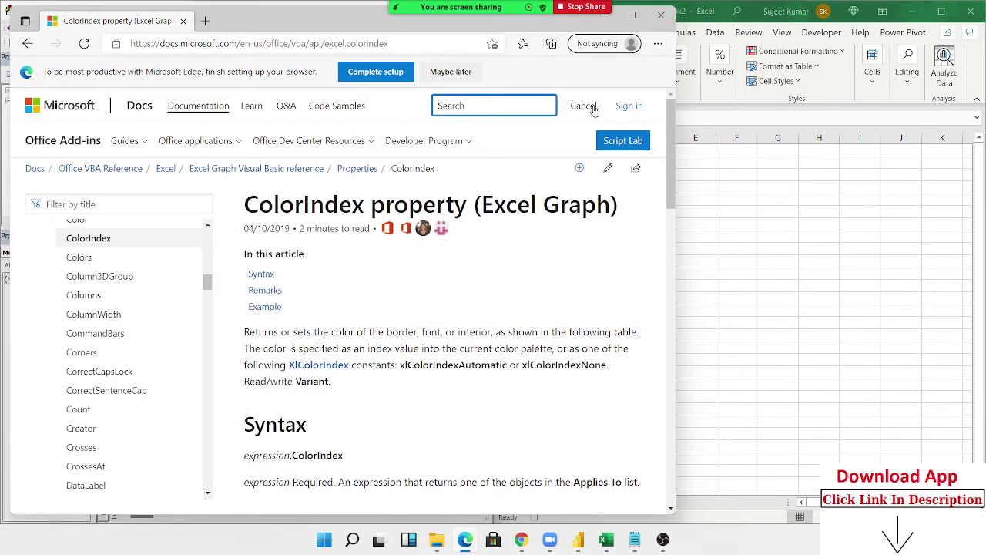
key("ctrl+v")
key("Return")
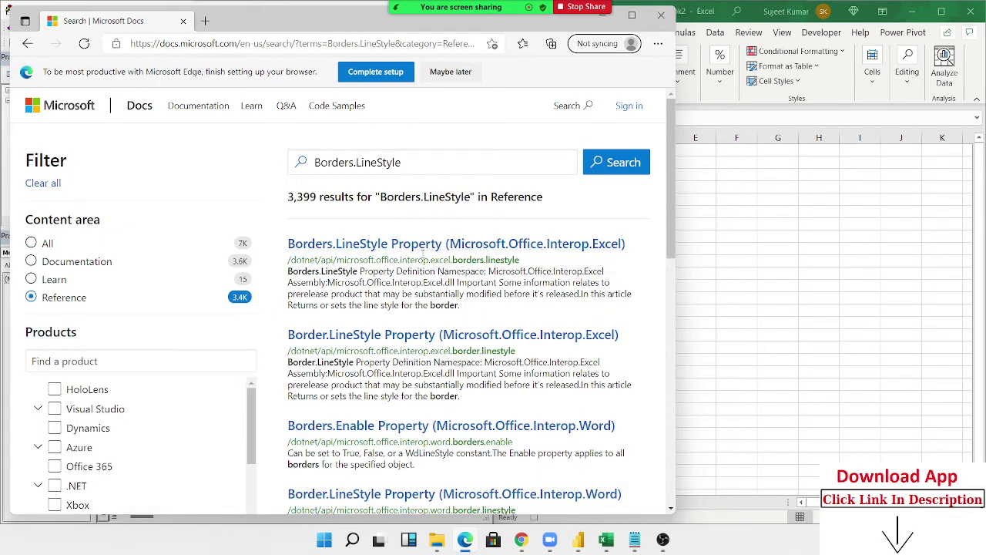
left_click(420, 245)
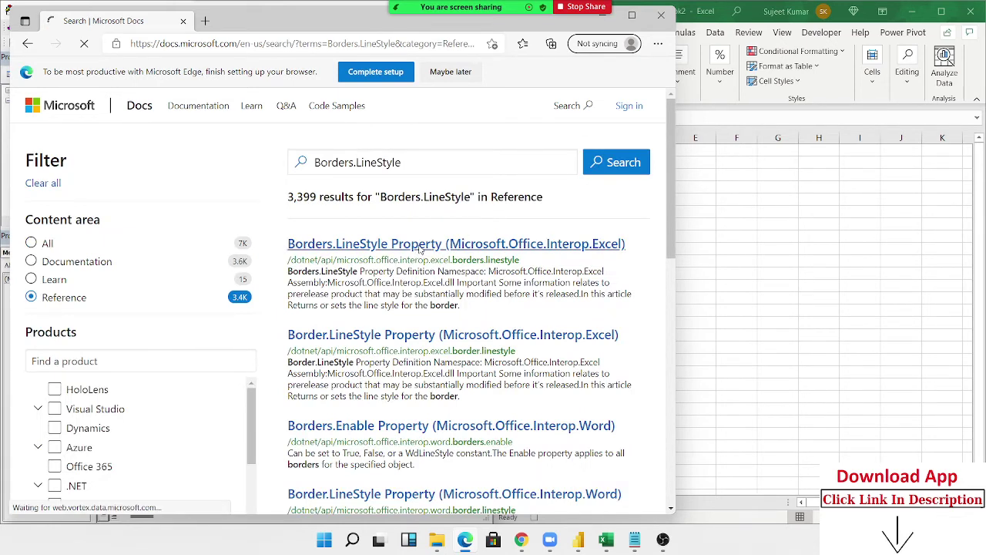
Highlight the constants xlContinuous, xlDash, xlDashDot, xlDashDotDot, xlDot, xlDouble and xlSlantDashDot in turn.
scroll(436, 293, "down", 3)
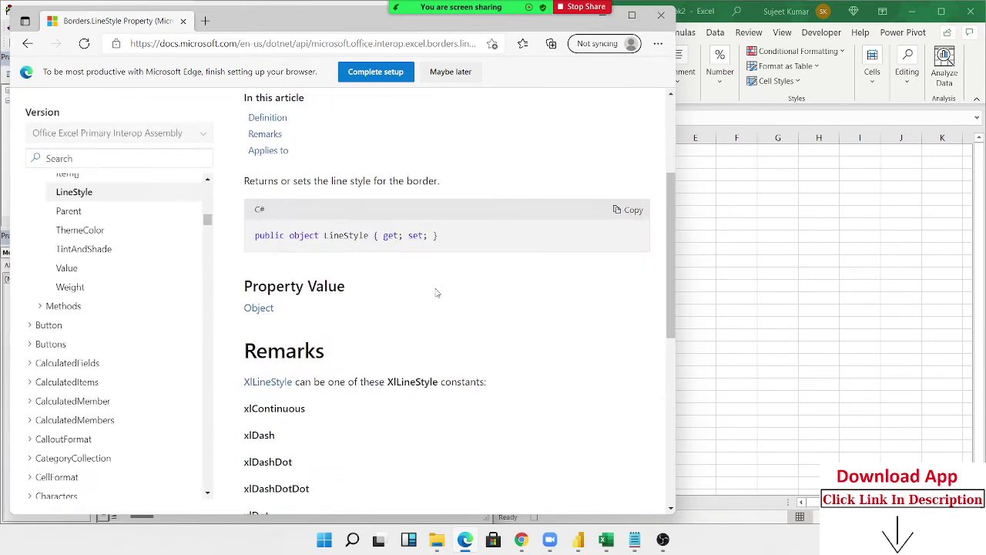
scroll(436, 293, "down", 3)
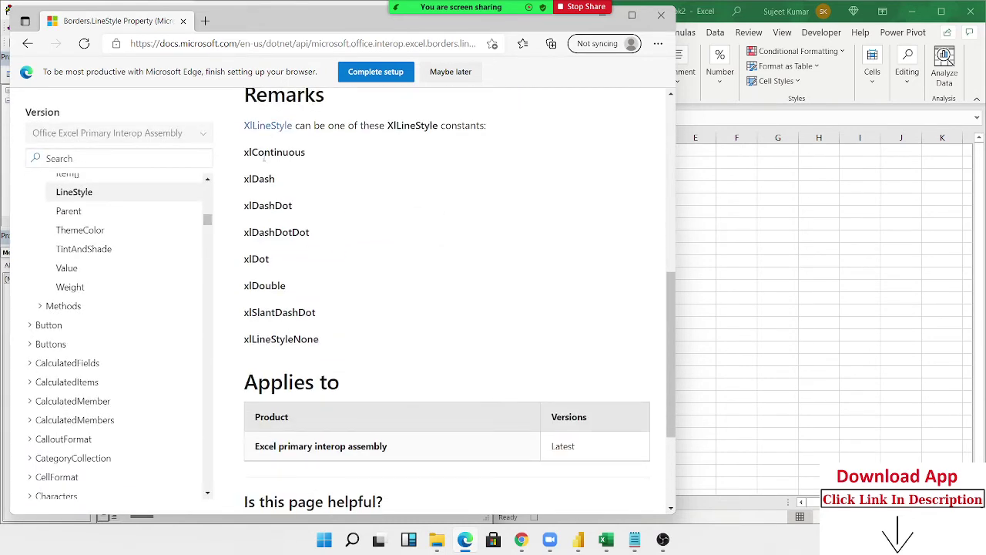
double_click(265, 153)
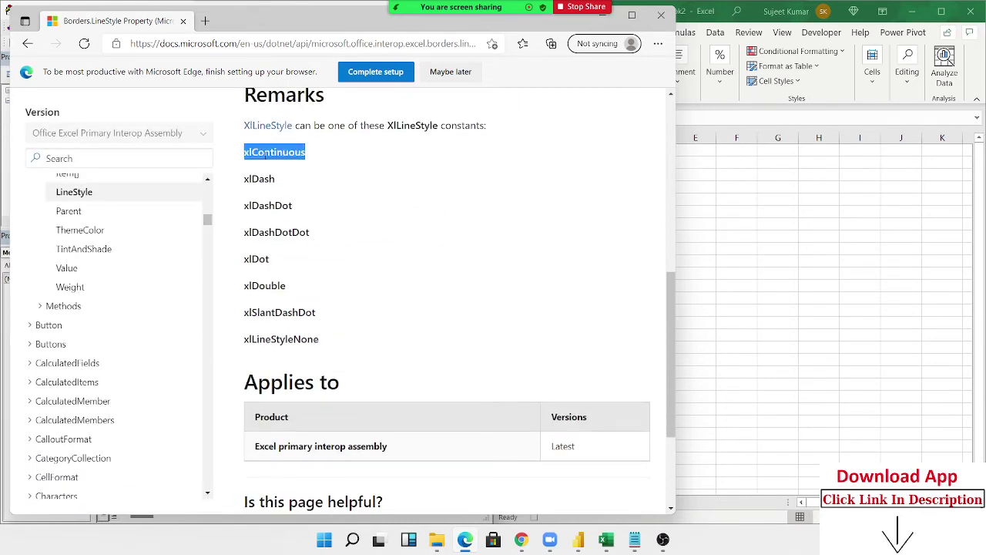
scroll(284, 206, "up", 3)
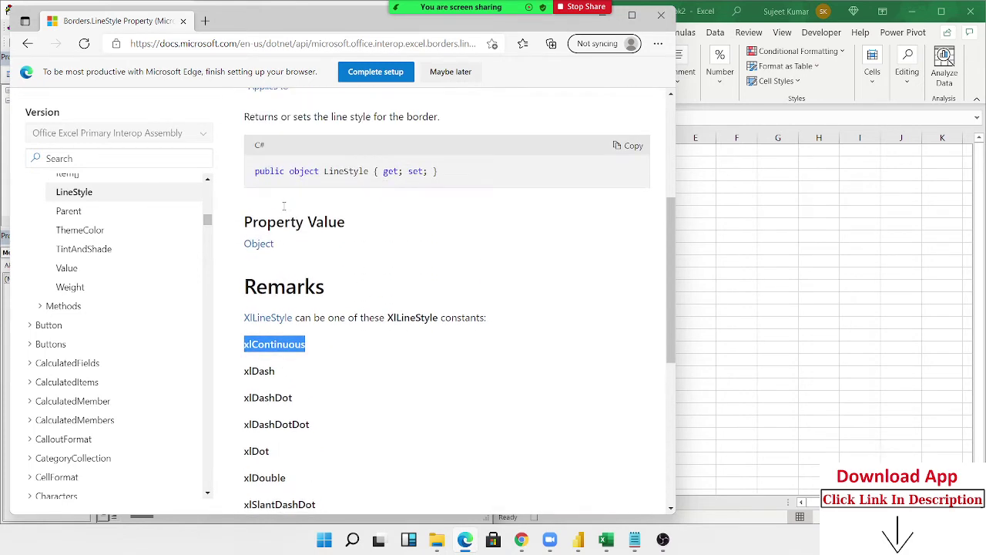
scroll(270, 273, "down", 1)
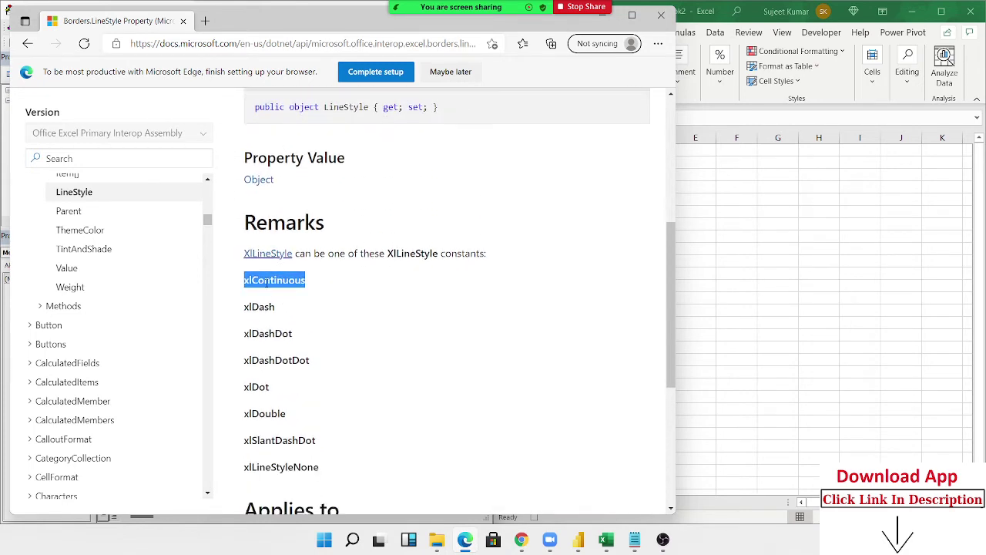
double_click(262, 307)
double_click(267, 333)
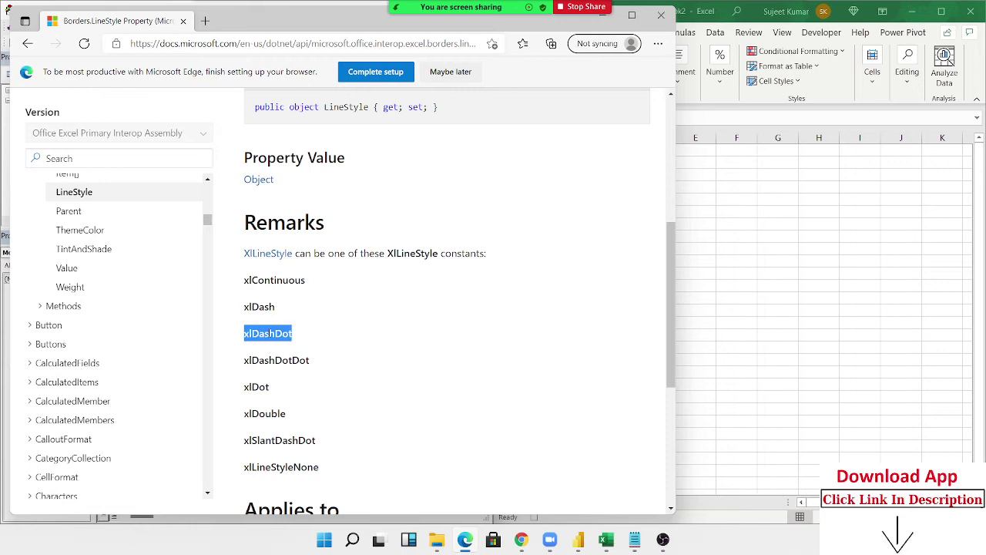
double_click(270, 363)
double_click(263, 386)
left_click(262, 416)
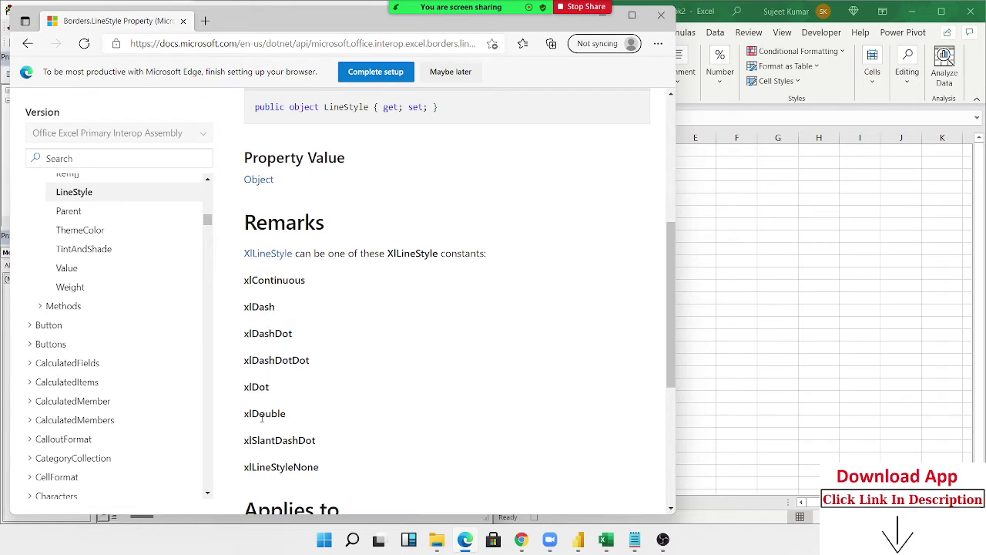
double_click(264, 414)
scroll(266, 412, "down", 1)
double_click(268, 378)
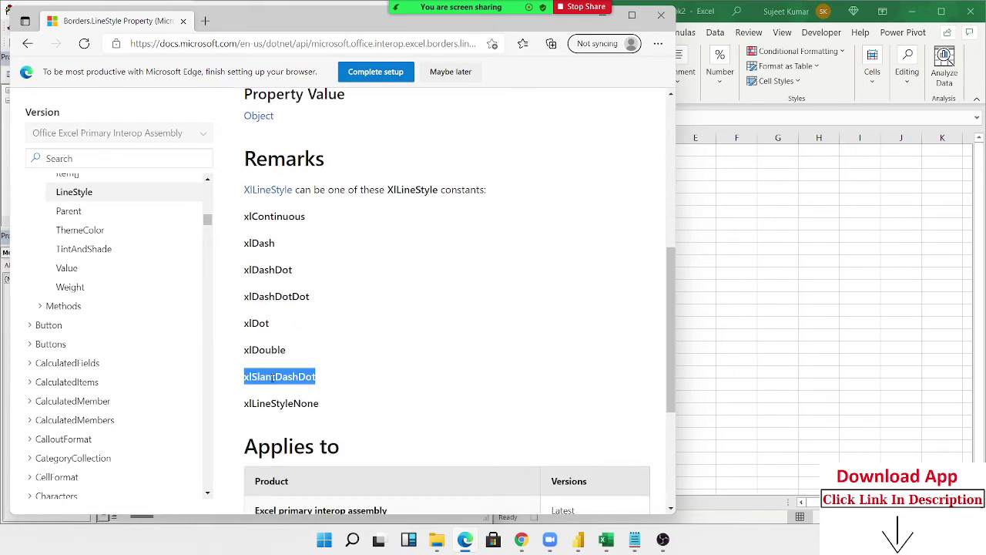
left_click(814, 237)
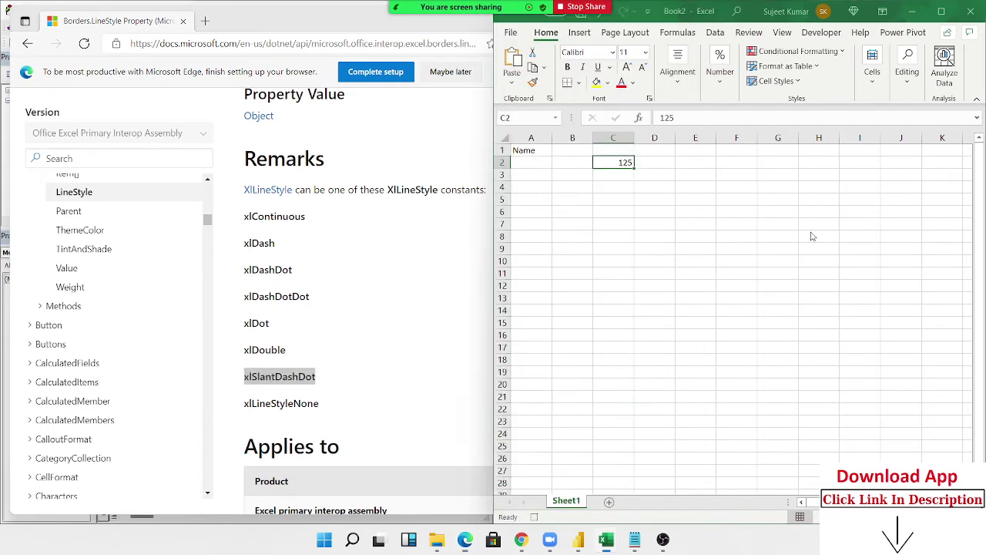
right_click(814, 236)
key("Escape")
right_click(639, 212)
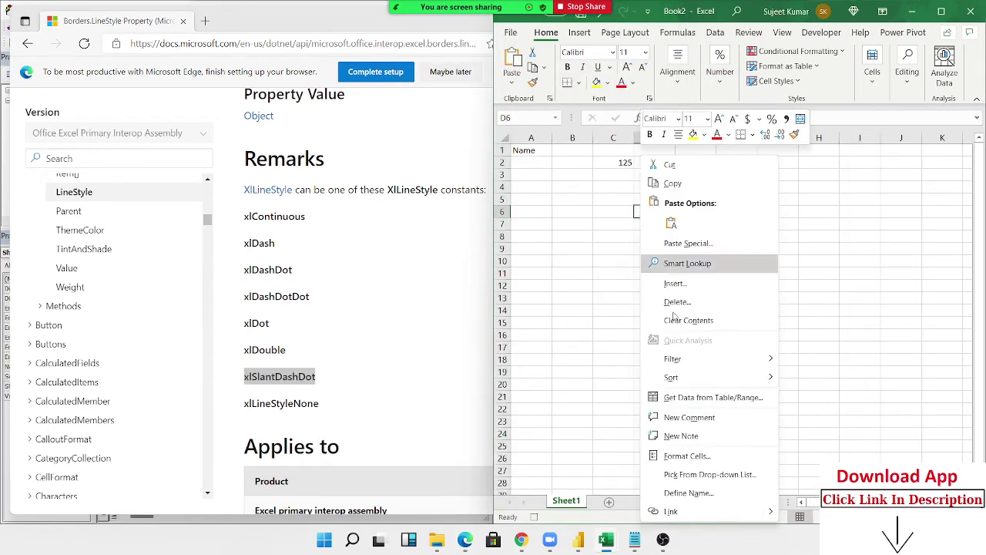
left_click(691, 458)
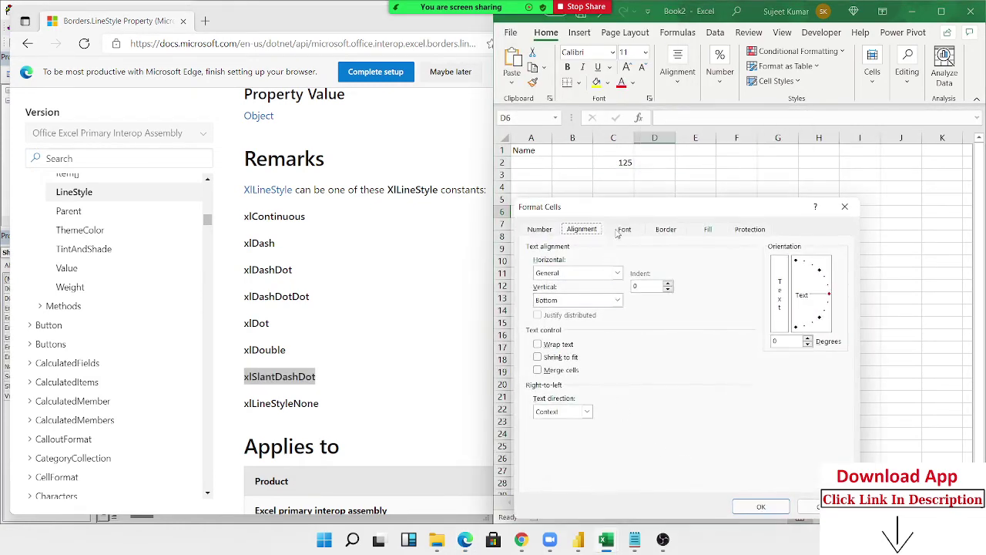
left_click(662, 229)
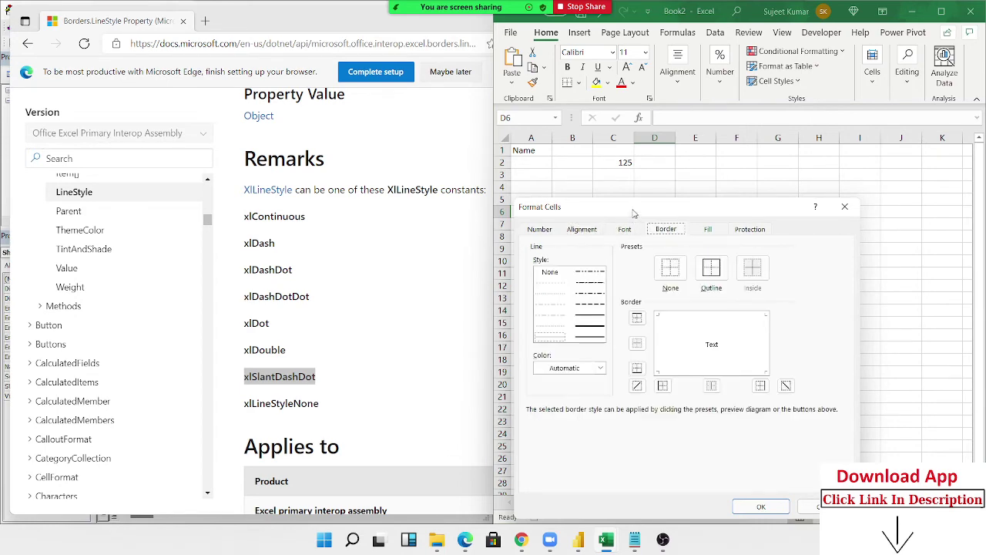
left_click_drag(634, 211, 722, 116)
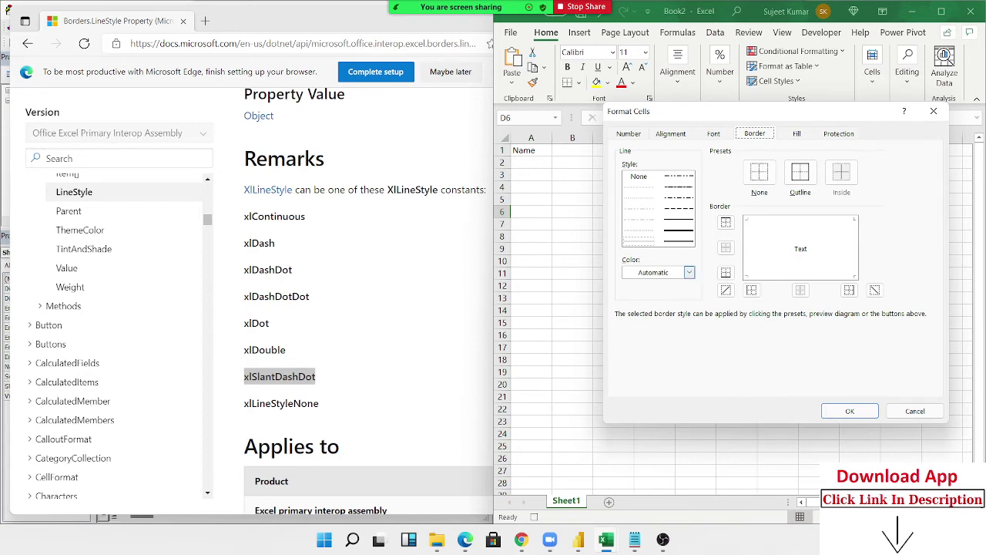
left_click(914, 411)
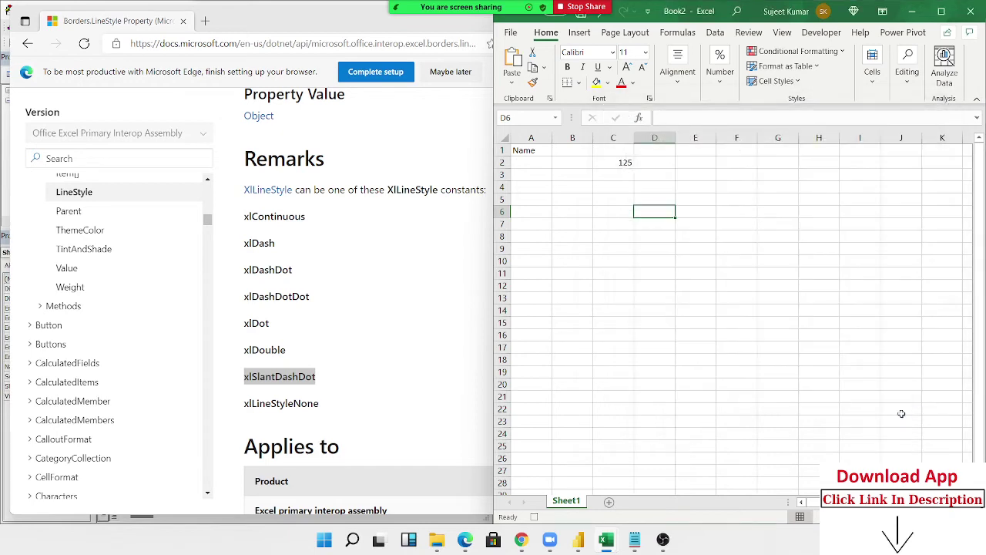
left_click(311, 405)
Highlight the xlLineStyleNone constant on the Borders.LineStyle page.
double_click(311, 404)
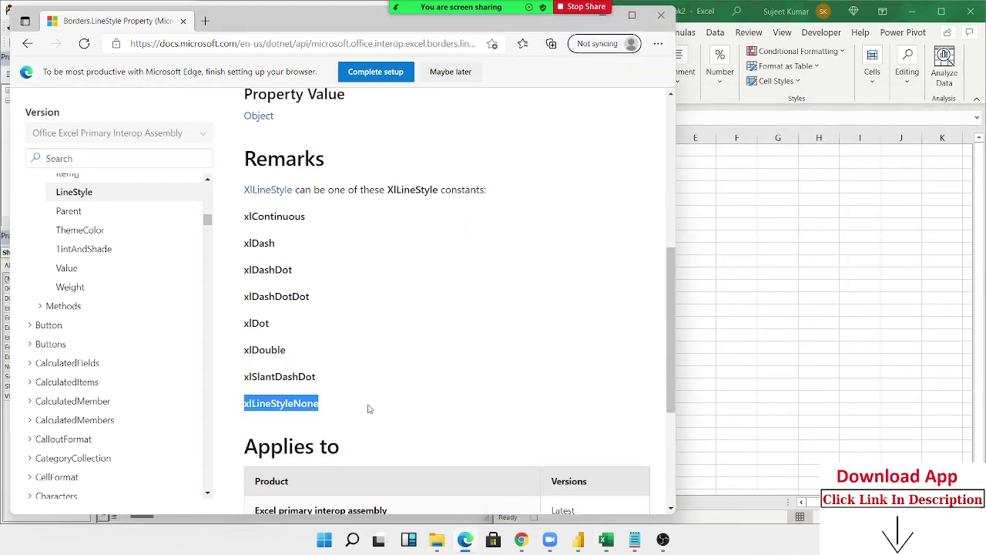
scroll(368, 409, "down", 2)
scroll(370, 406, "up", 2)
Switch between Excel and the Edge documentation using the taskbar previews.
key("alt+Tab")
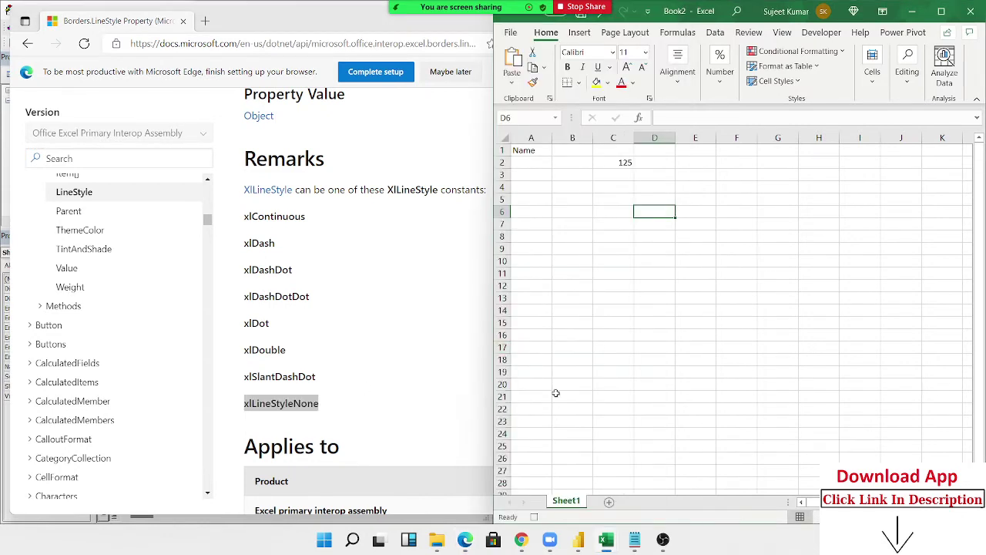
mouse_move(549, 539)
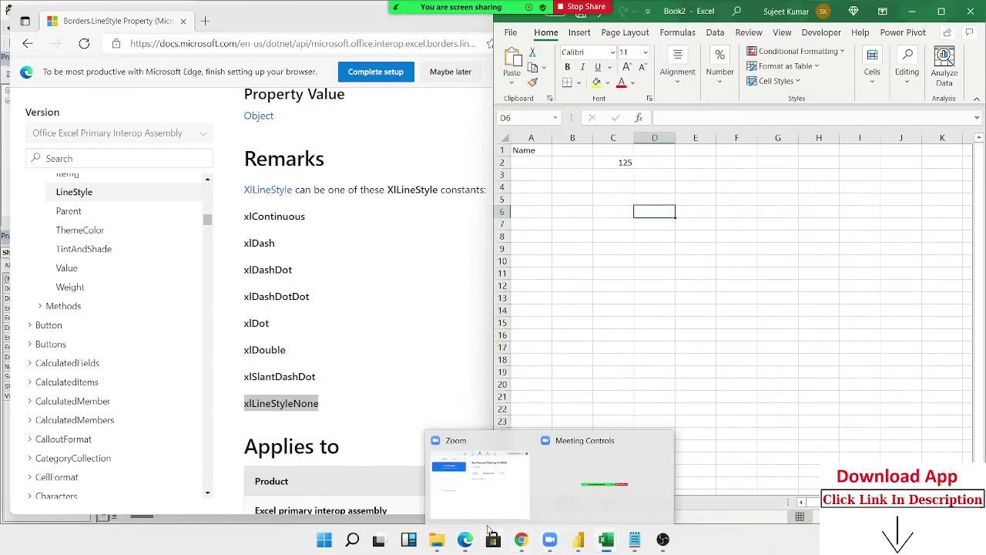
mouse_move(606, 540)
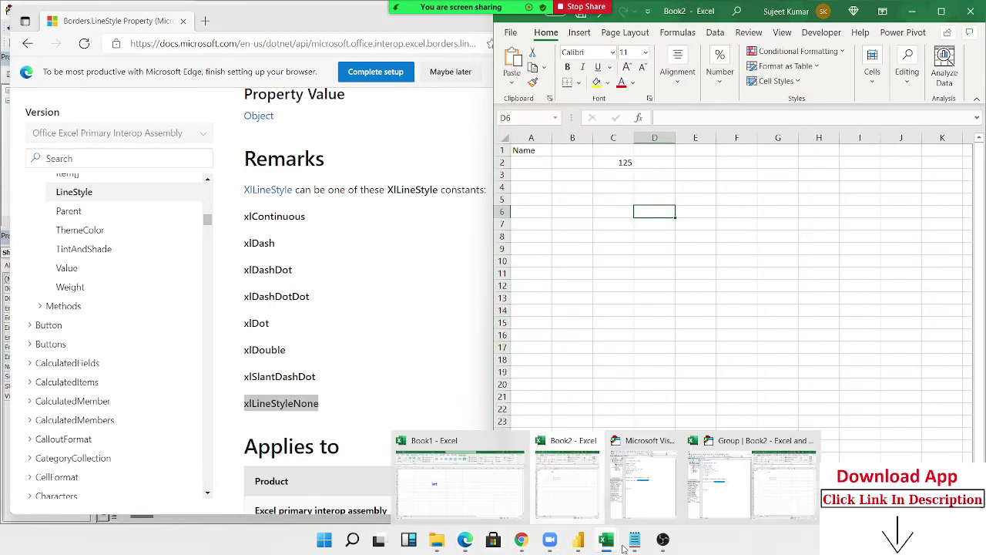
left_click(576, 503)
left_click(432, 252)
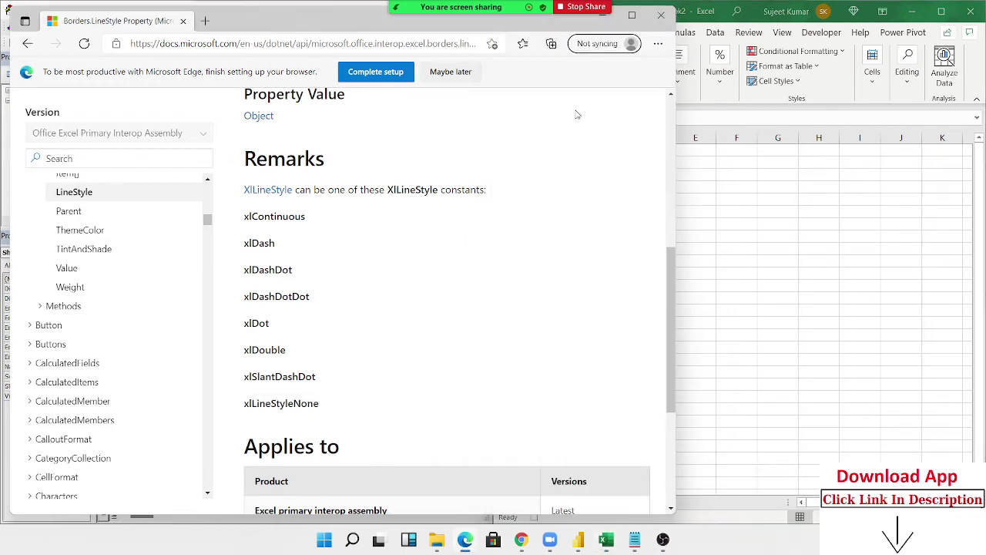
mouse_move(587, 547)
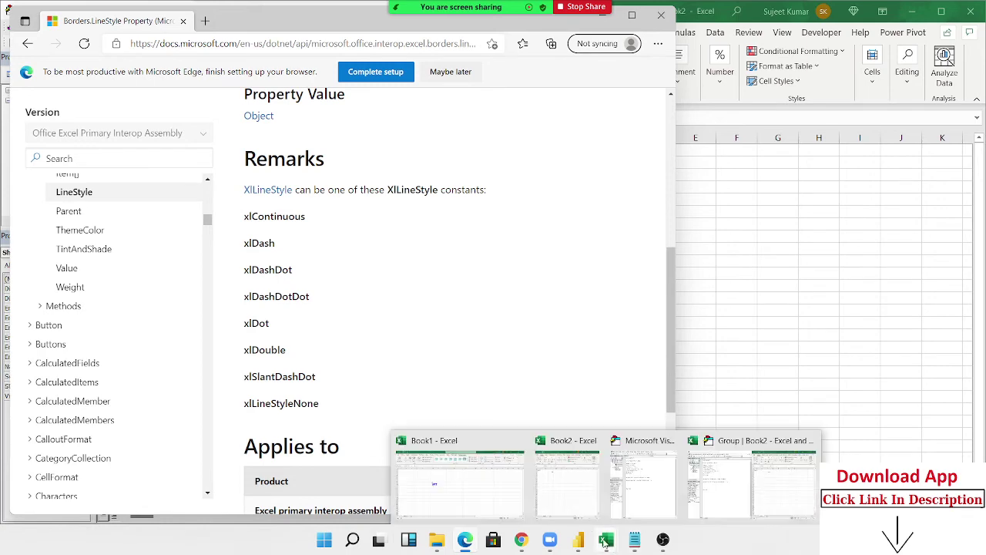
Bring Excel forward, select D6:G16 and open Format Cells for it.
left_click(698, 507)
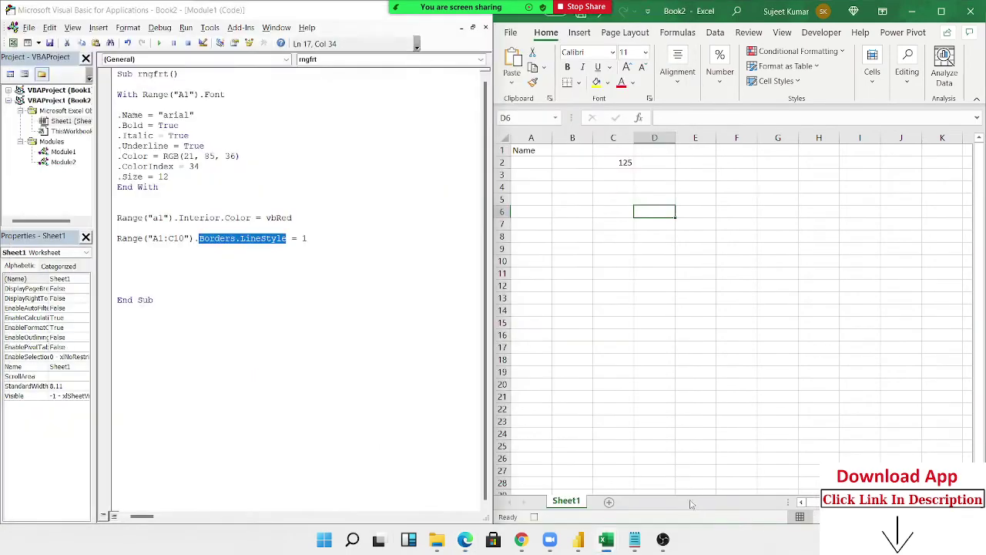
left_click(167, 270)
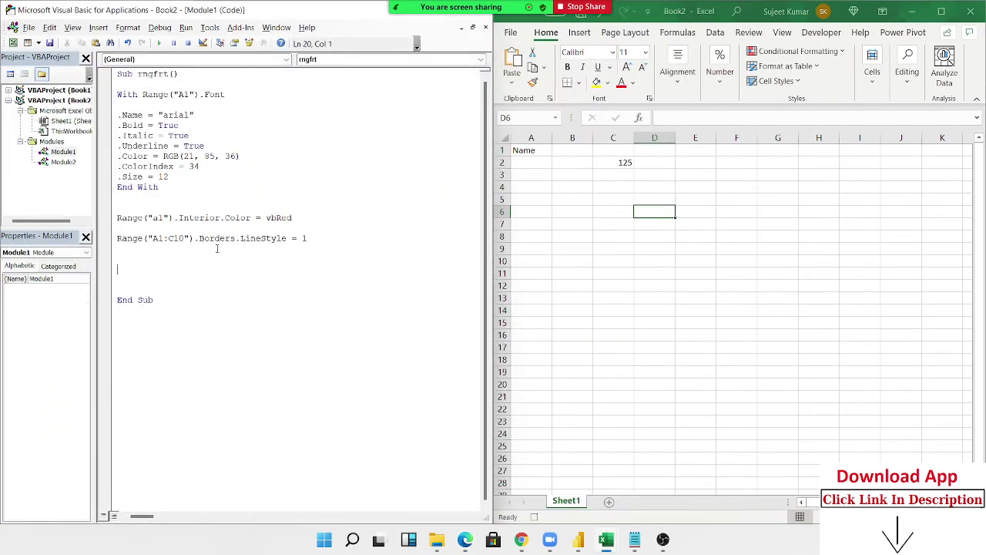
left_click_drag(651, 210, 764, 336)
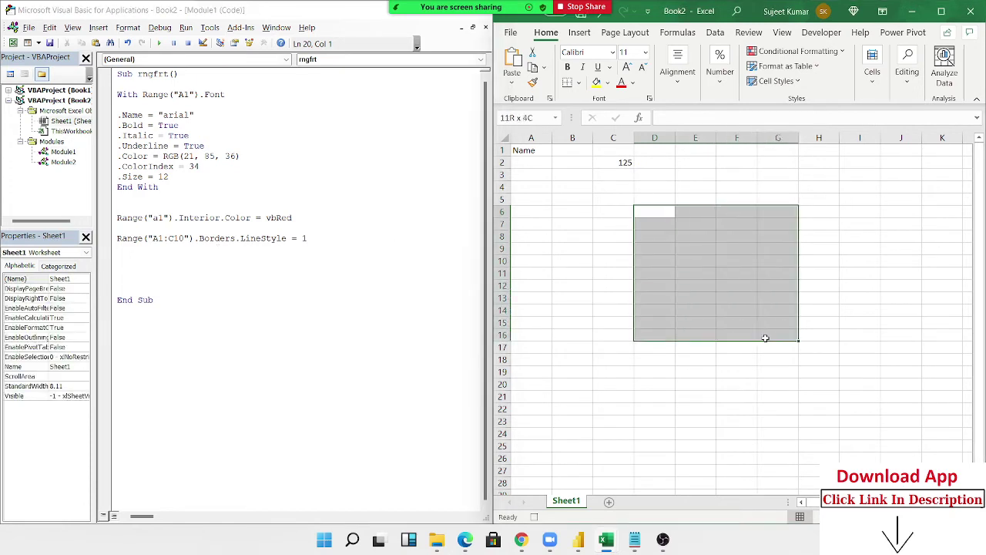
right_click(696, 295)
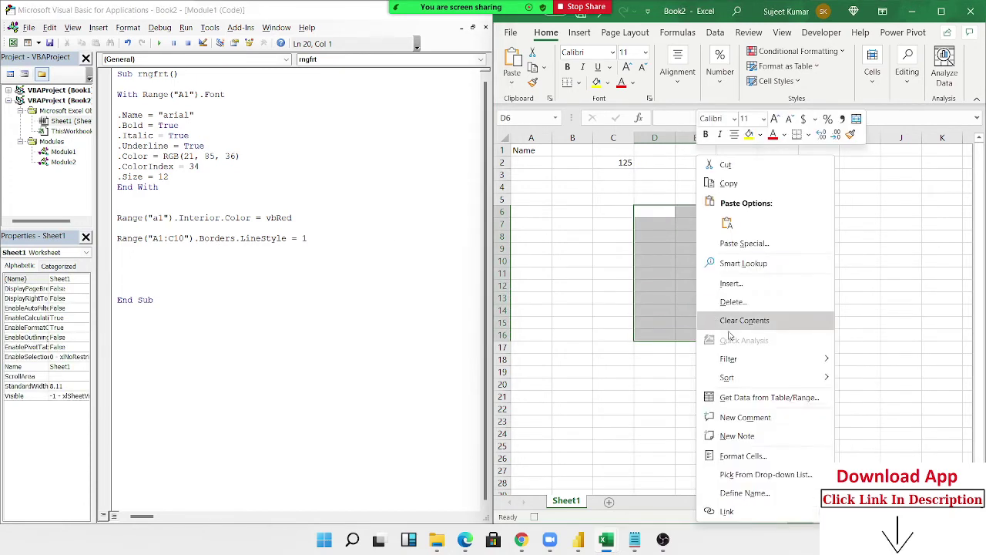
left_click(742, 457)
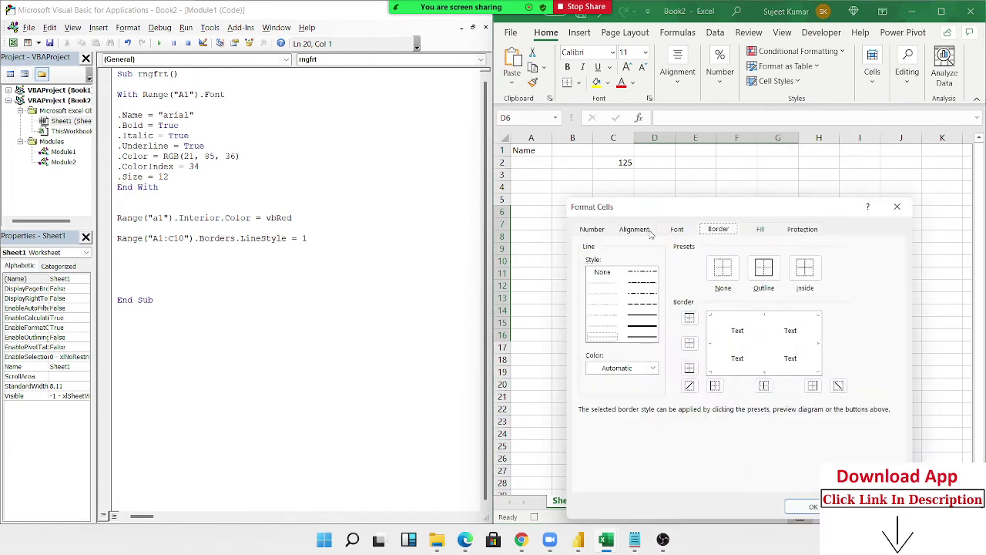
Apply outline, both diagonal and inside vertical borders to D6:G16.
left_click(739, 316)
left_click(750, 371)
left_click(718, 349)
left_click(813, 346)
left_click(713, 368)
left_click(688, 385)
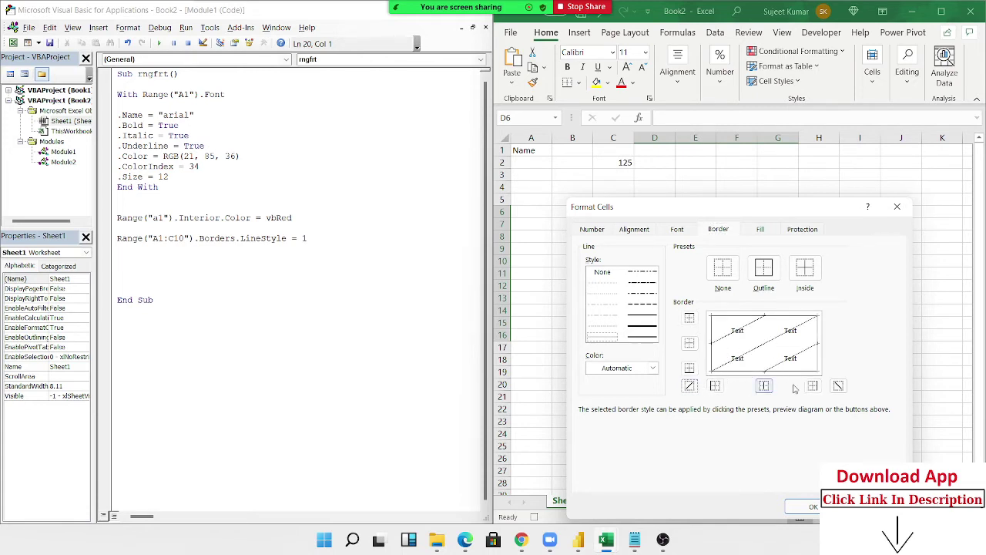
left_click(840, 387)
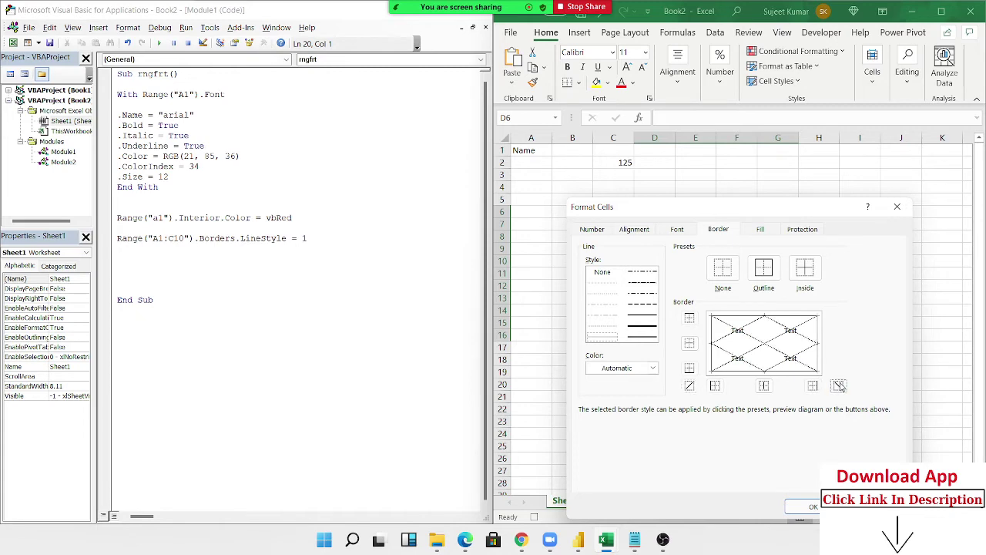
left_click(765, 386)
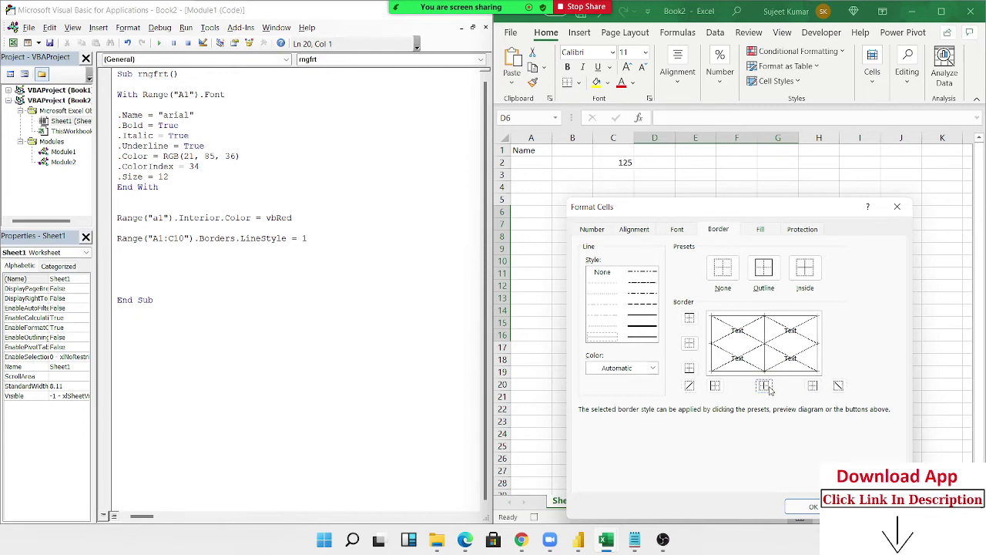
left_click(810, 507)
double_click(60, 163)
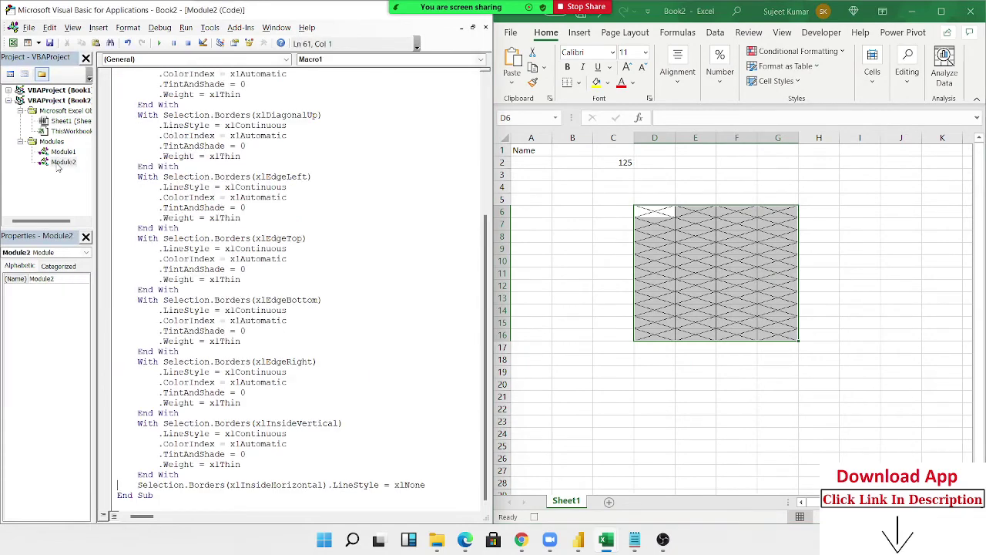
scroll(224, 227, "up", 7)
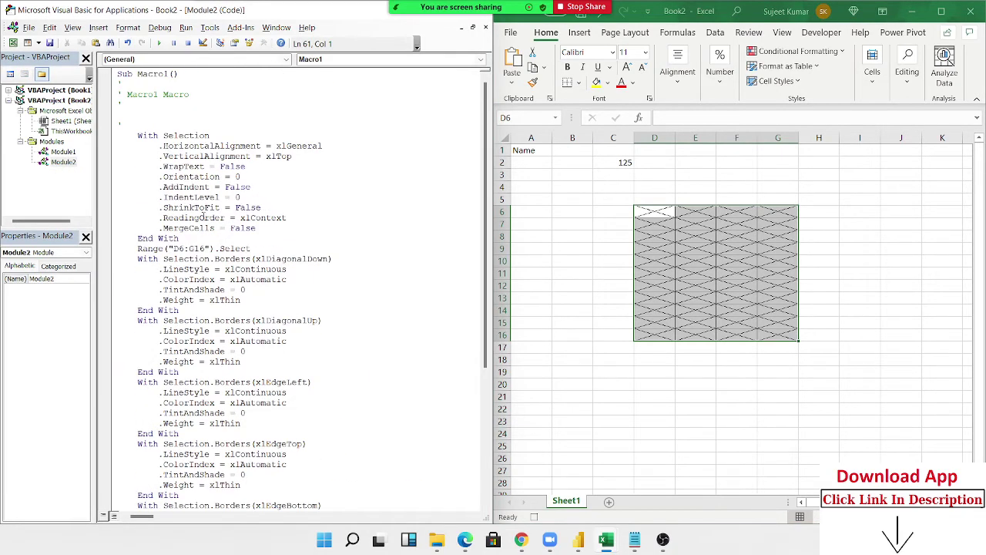
double_click(63, 152)
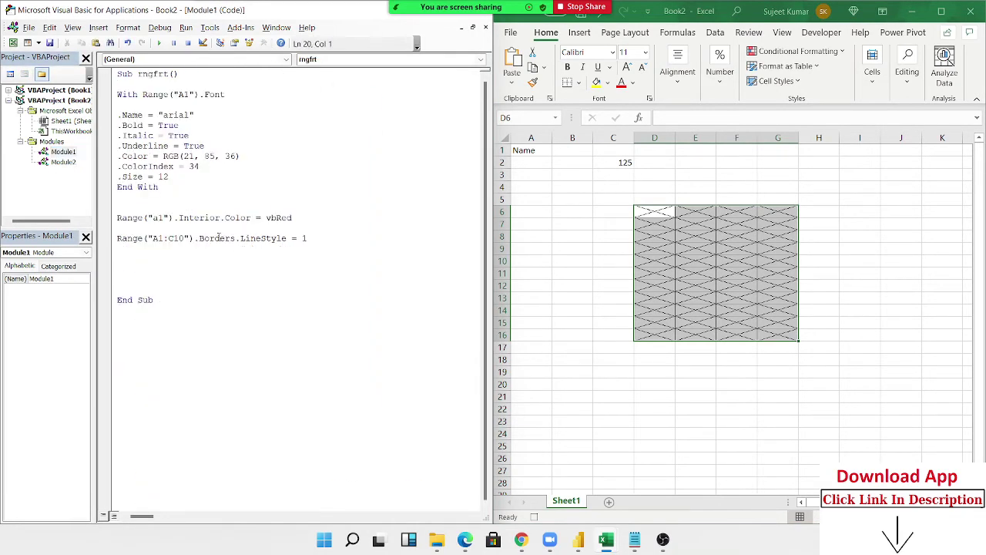
left_click(237, 238)
type("(")
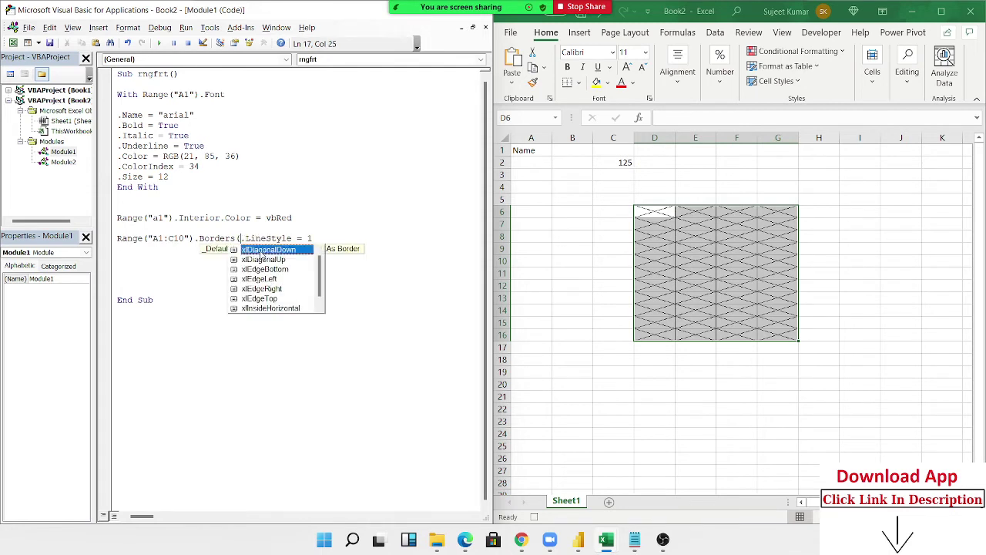
key("Down")
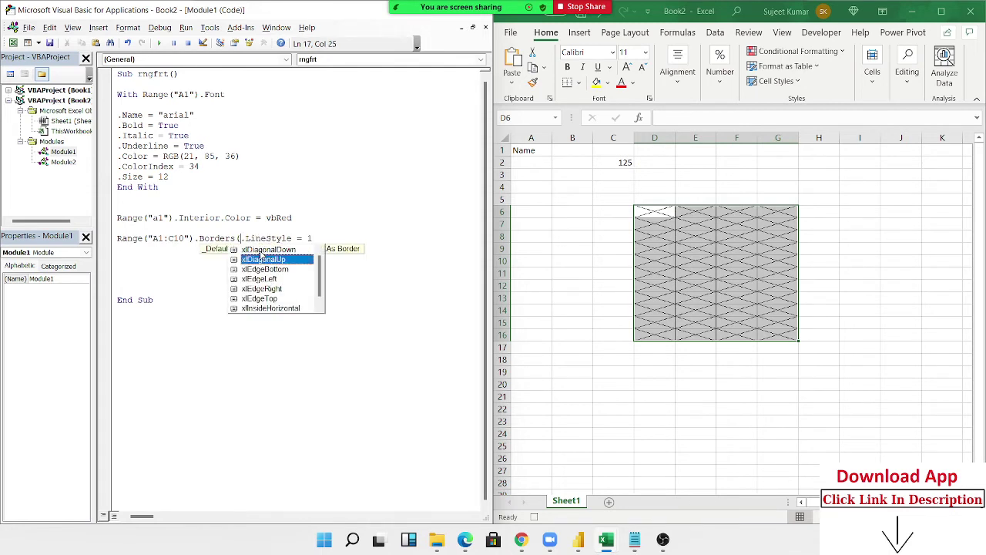
key("Down")
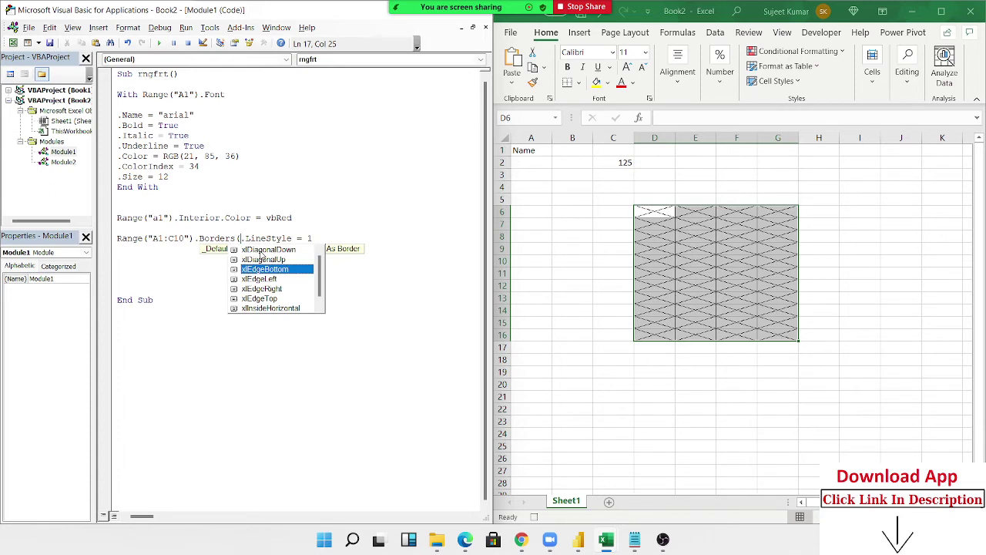
key("BackSpace")
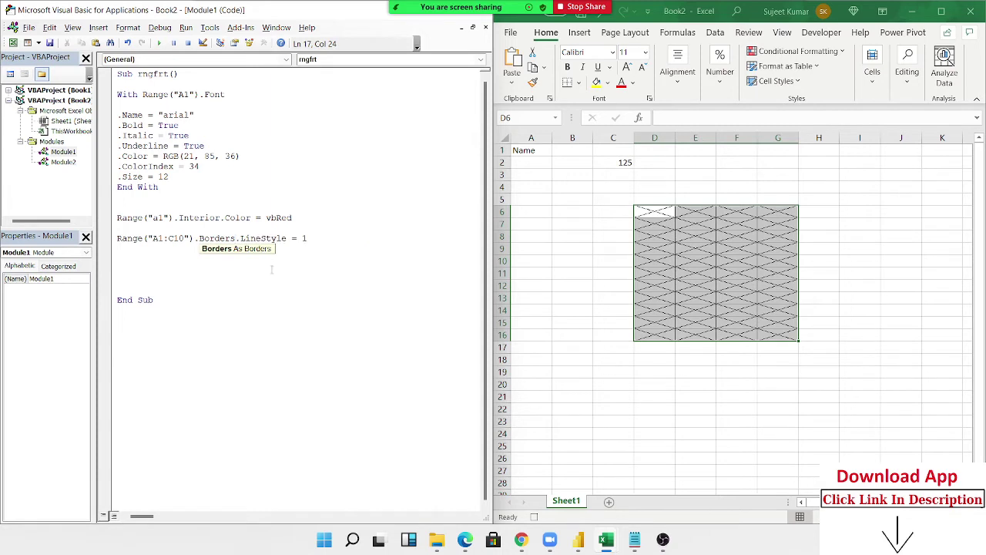
left_click(271, 276)
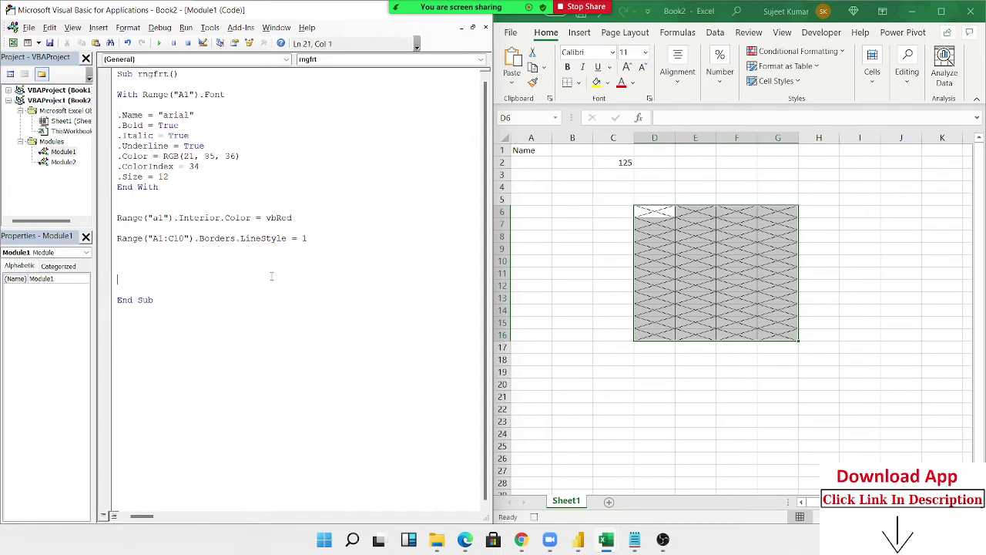
Open Module2's Macro1 and point out Selection and HorizontalAlignment.
double_click(71, 163)
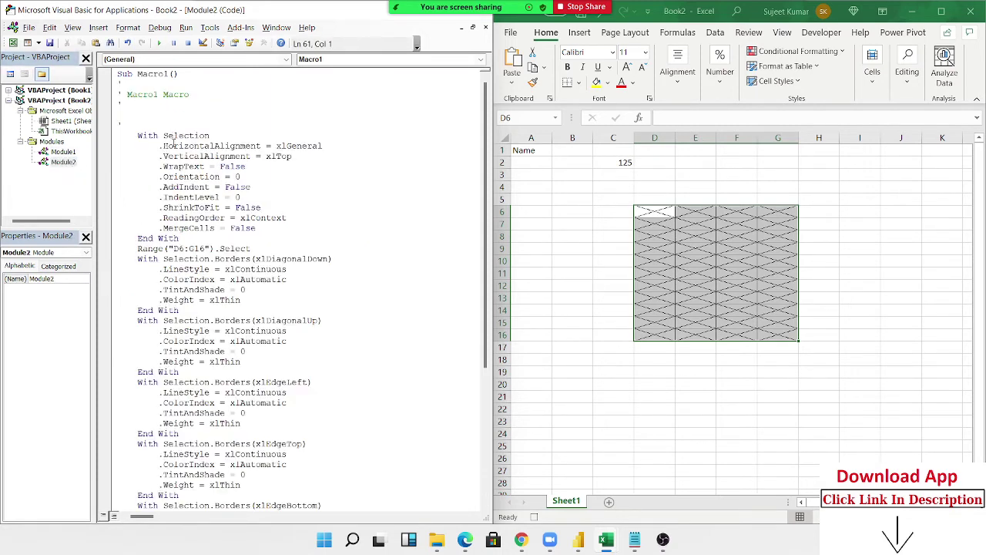
double_click(174, 138)
double_click(179, 146)
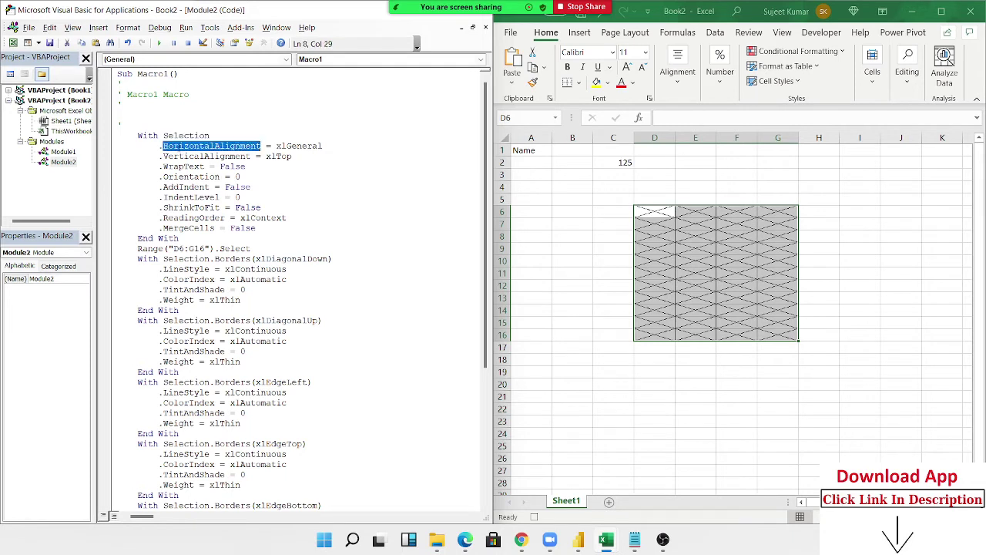
scroll(178, 284, "down", 2)
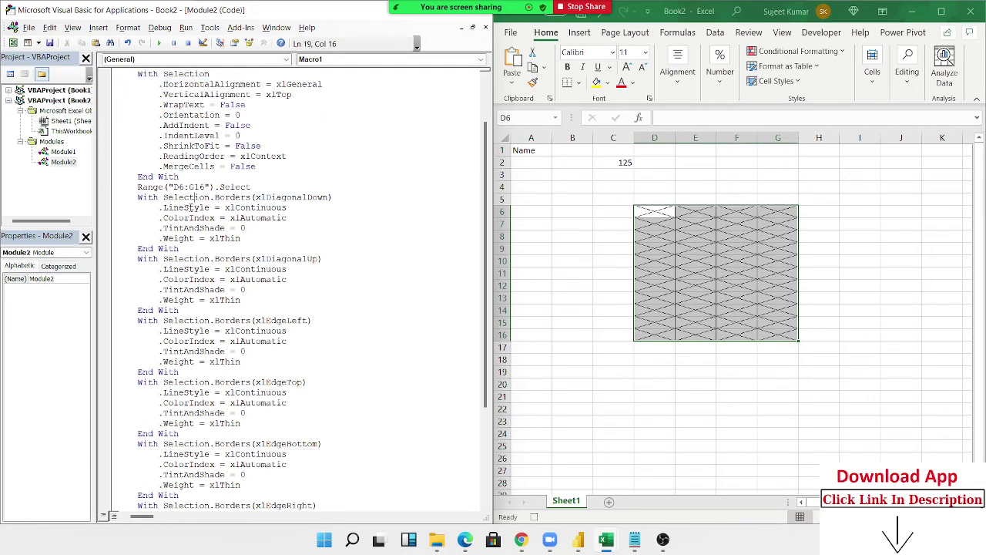
scroll(191, 198, "down", 1)
Explain the xlDiagonalDown block: With Selection.Borders, LineStyle xlContinuous, ColorIndex xlAutomatic, TintAndShade, Weight xlThin.
double_click(148, 167)
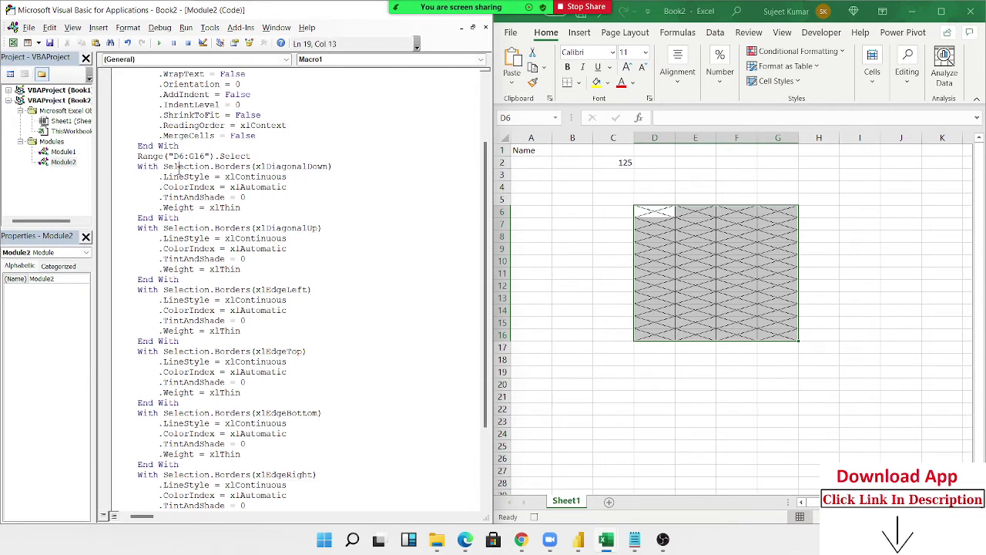
double_click(182, 168)
double_click(220, 168)
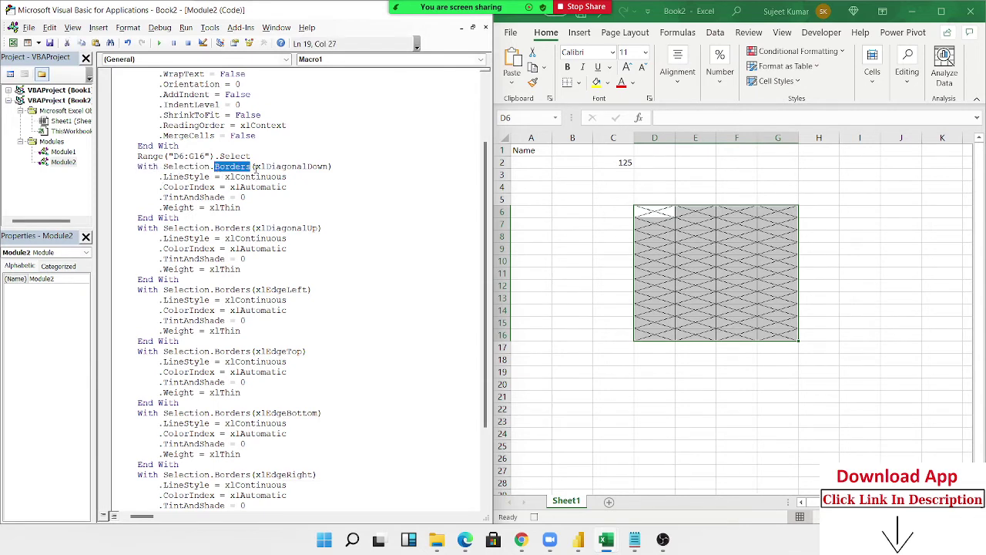
double_click(259, 168)
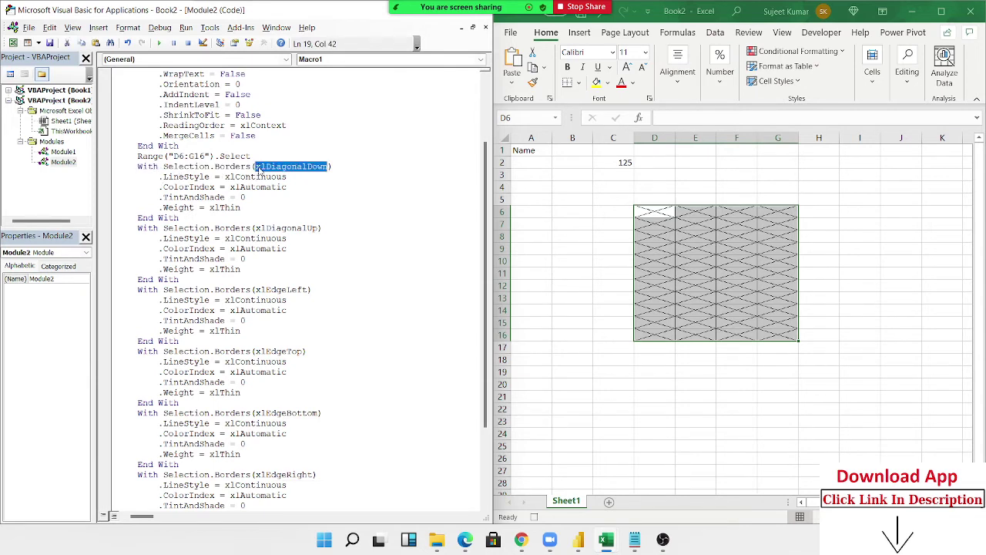
double_click(185, 176)
left_click(229, 177)
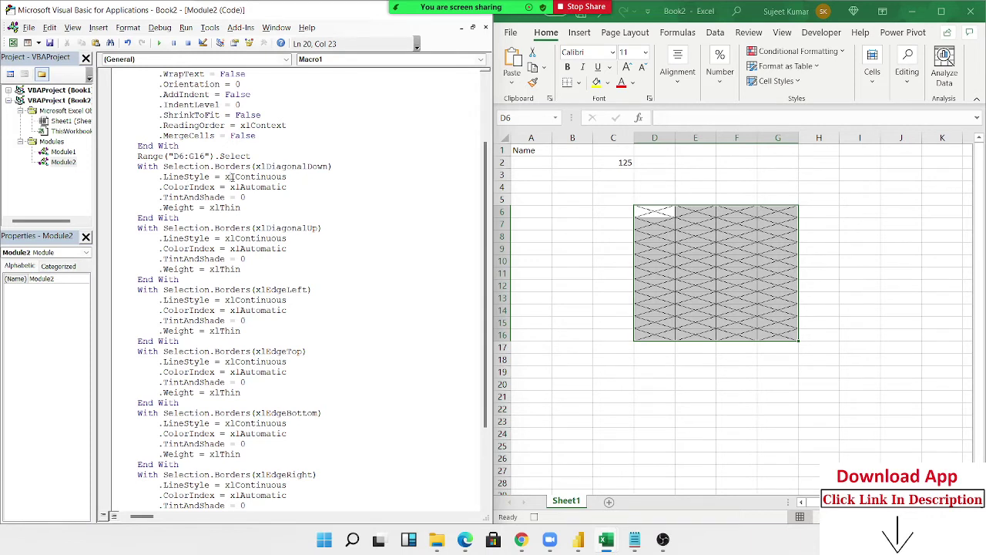
double_click(240, 186)
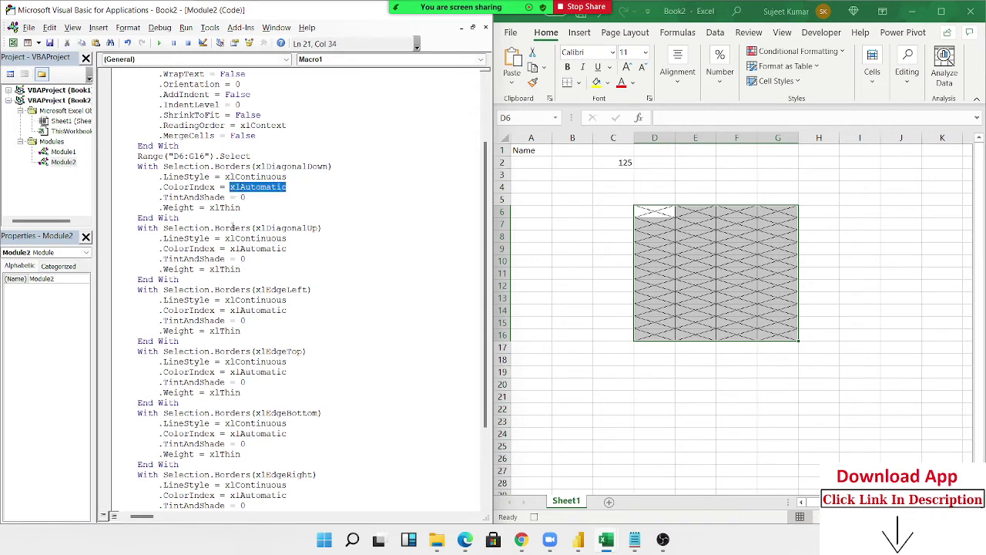
left_click(221, 197)
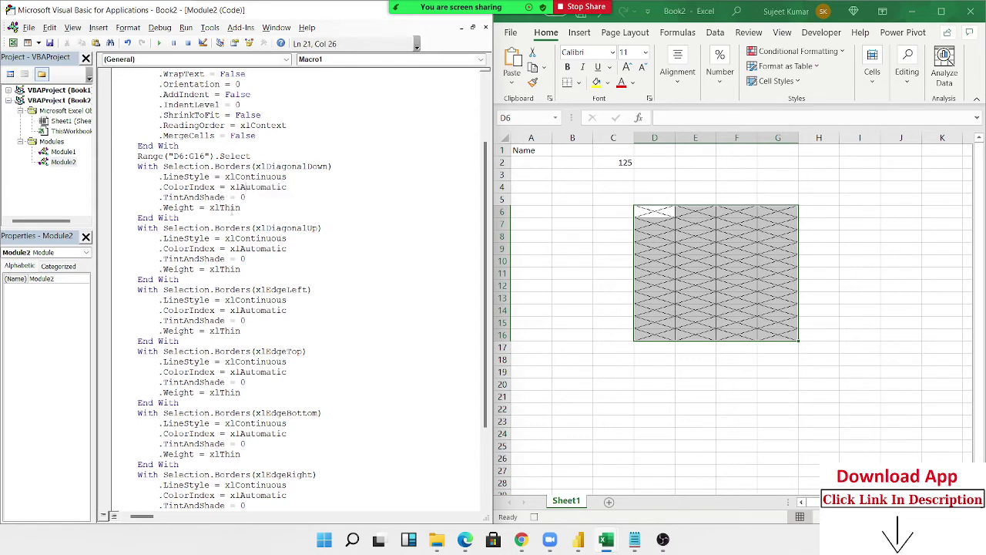
double_click(229, 208)
Point out the xlDiagonalUp, xlEdgeLeft, xlEdgeTop, xlEdgeBottom and xlEdgeRight border constants.
double_click(270, 229)
double_click(267, 290)
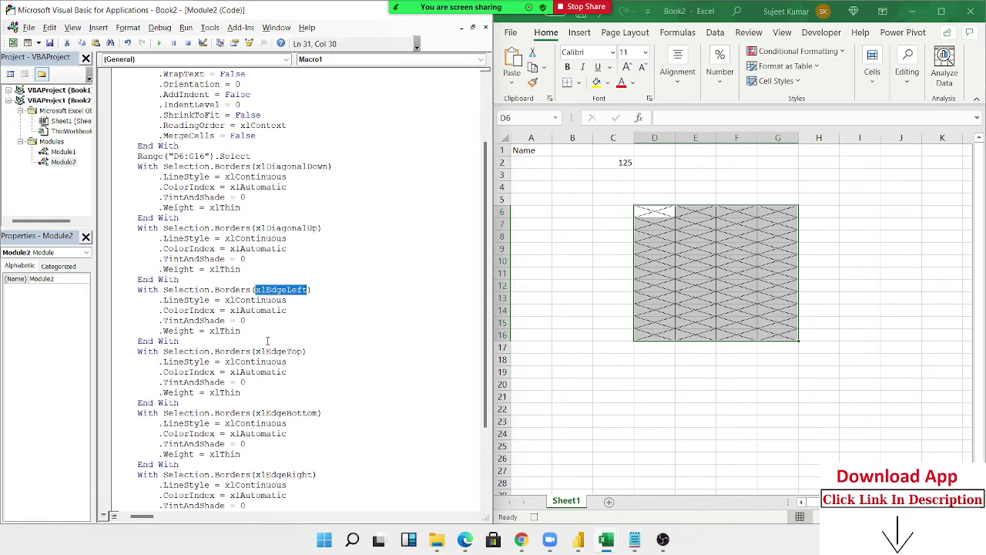
double_click(267, 352)
left_click(278, 412)
double_click(278, 412)
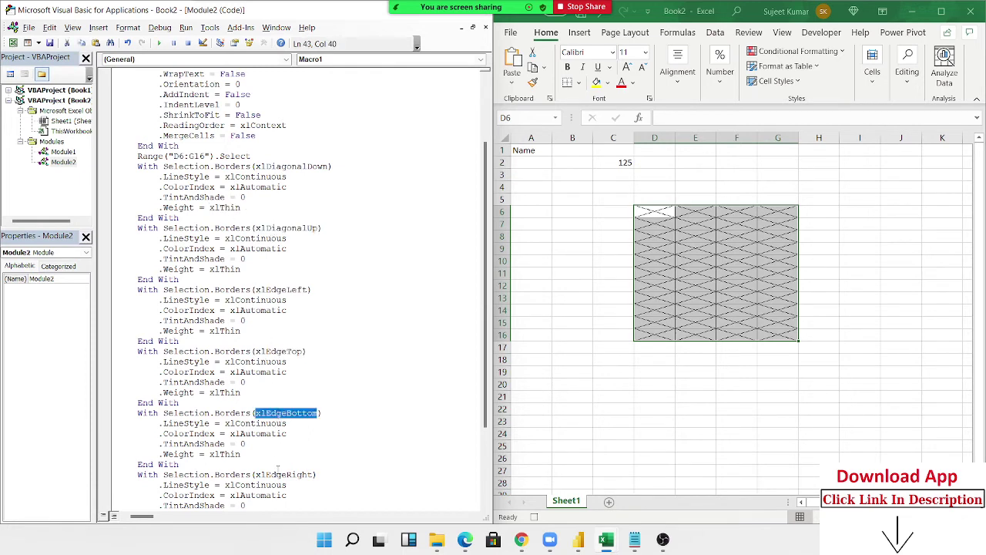
left_click(277, 473)
double_click(277, 473)
Point out the xlInsideVertical and xlInsideHorizontal constants, then scroll back up the code.
scroll(278, 473, "down", 1)
scroll(279, 475, "down", 2)
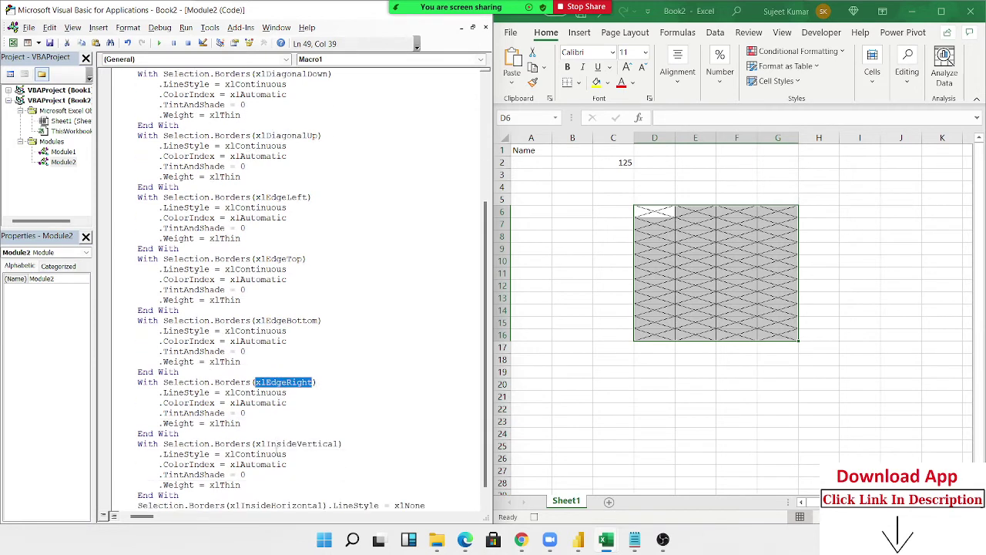
left_click(278, 444)
double_click(278, 444)
scroll(279, 454, "down", 1)
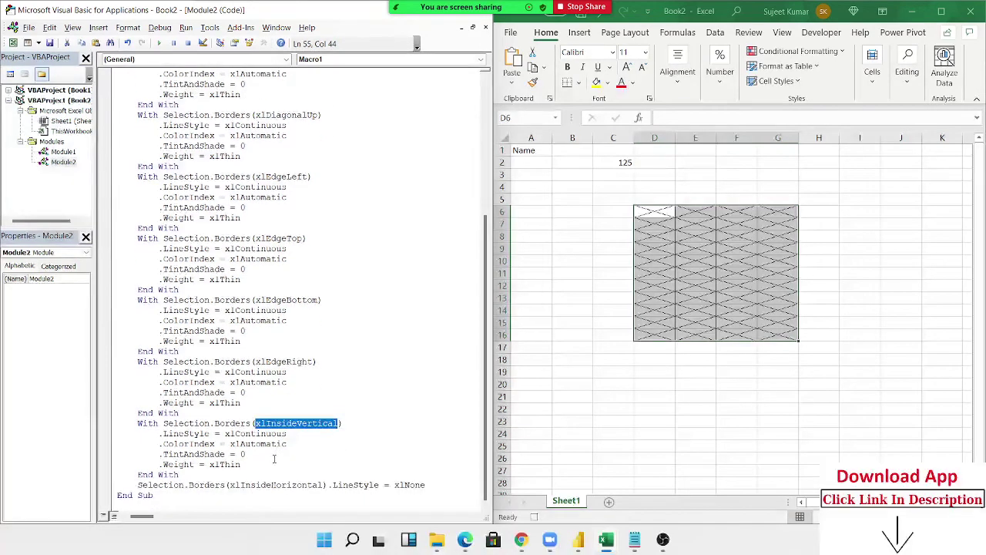
left_click(294, 483)
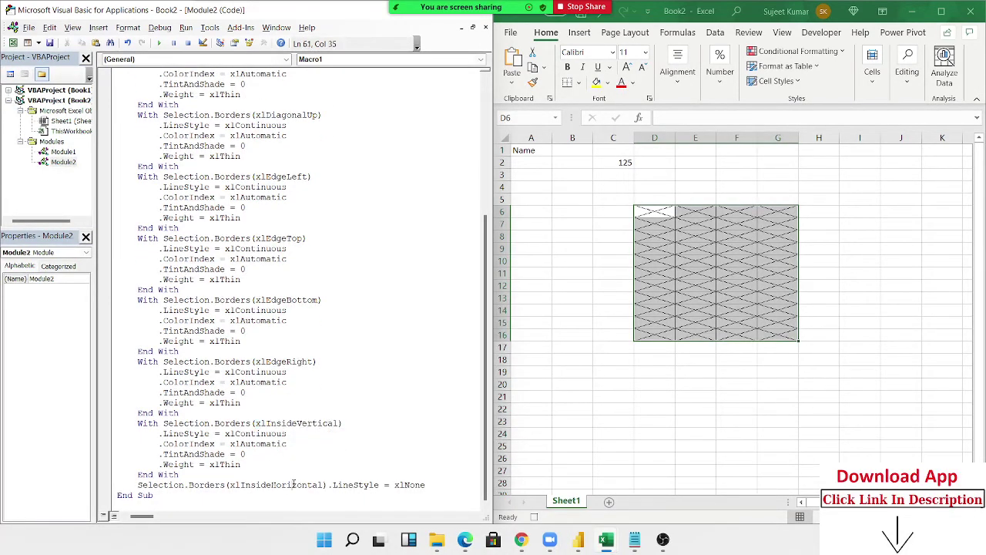
double_click(294, 484)
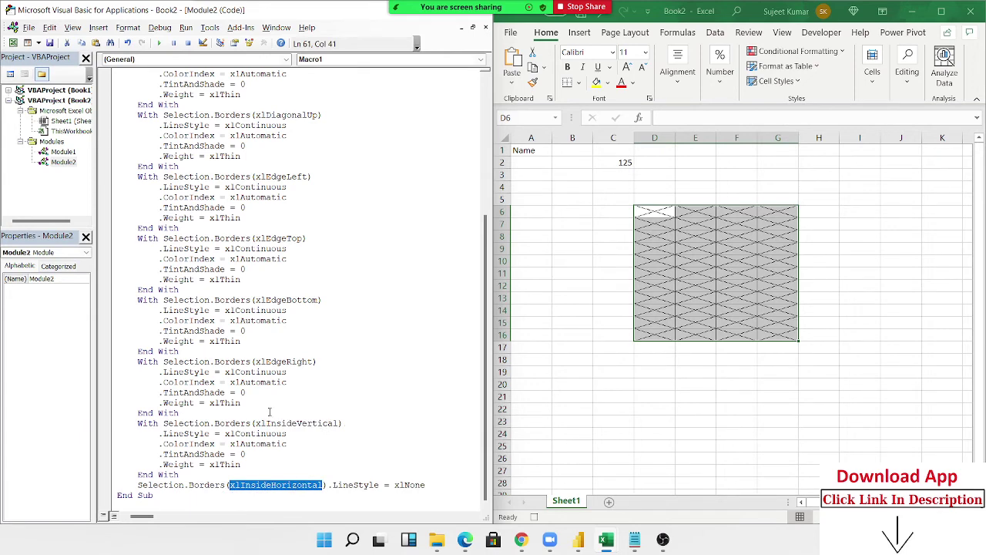
scroll(270, 412, "up", 2)
scroll(270, 413, "up", 4)
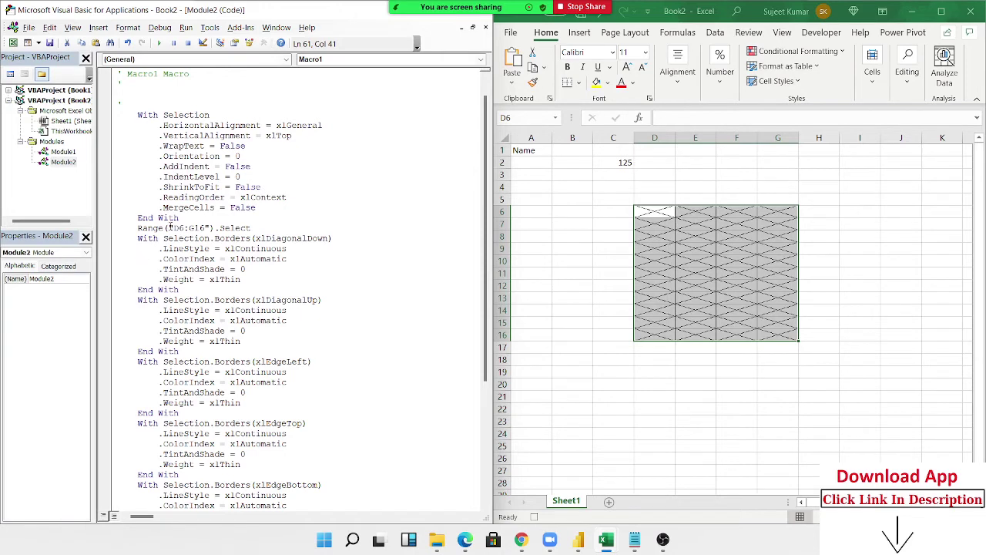
left_click(205, 269)
In Module1's rngfrt, begin a new Range("A1").NumberFormat line below the borders line.
double_click(63, 151)
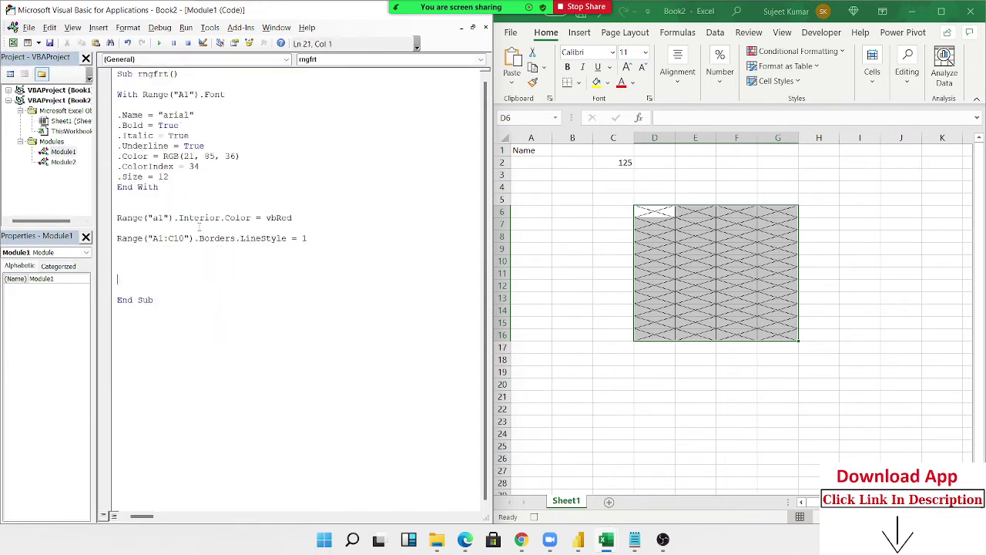
double_click(201, 240)
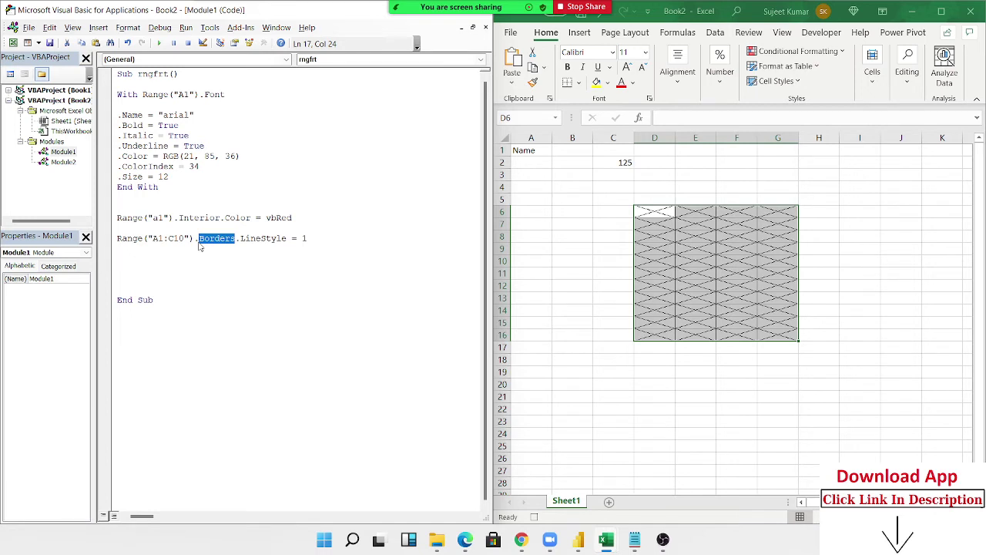
left_click(204, 255)
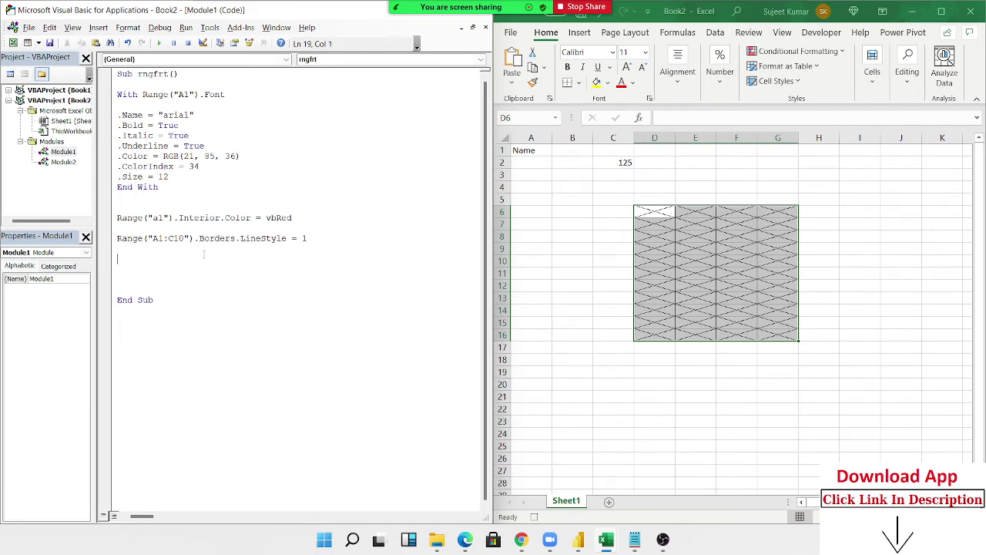
type("range")
type("(\"A")
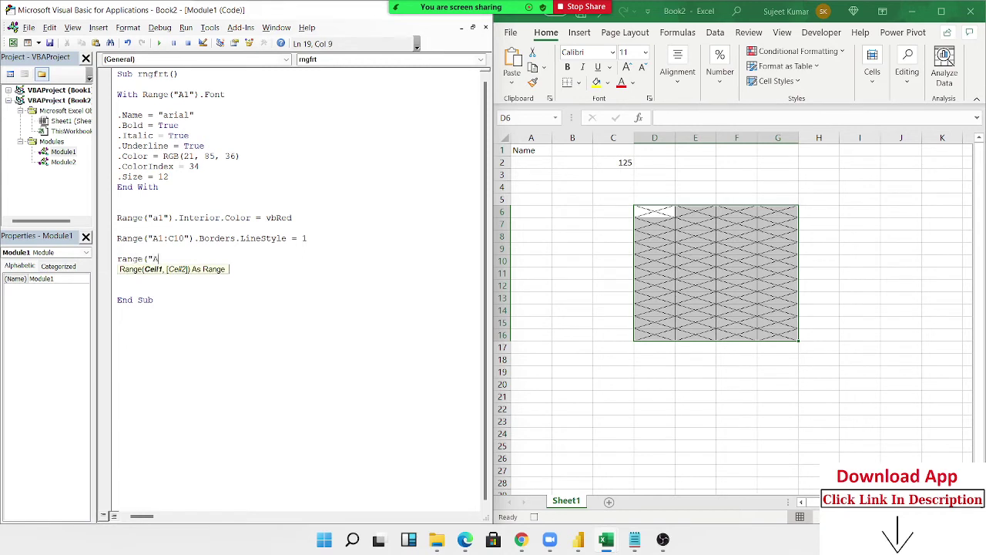
type("1\")")
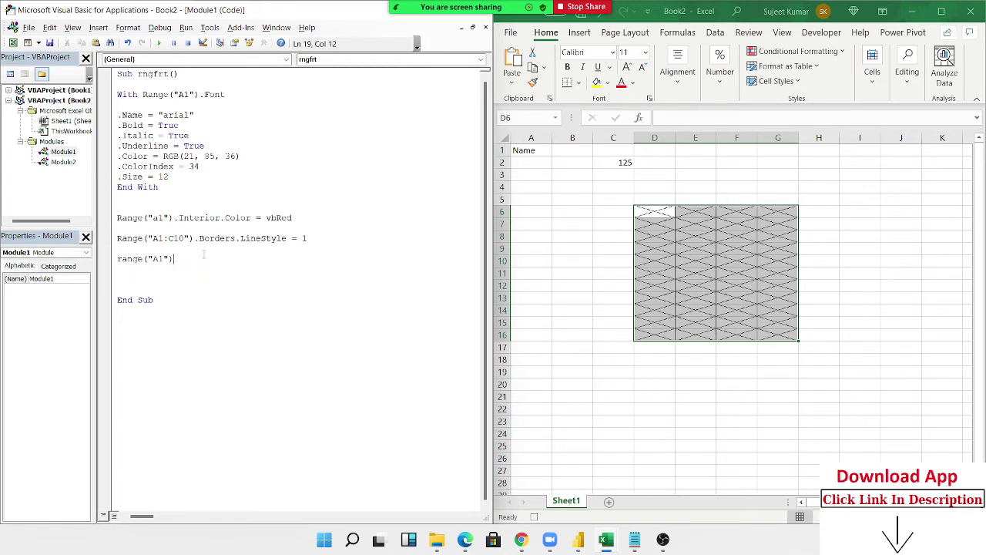
type(".num")
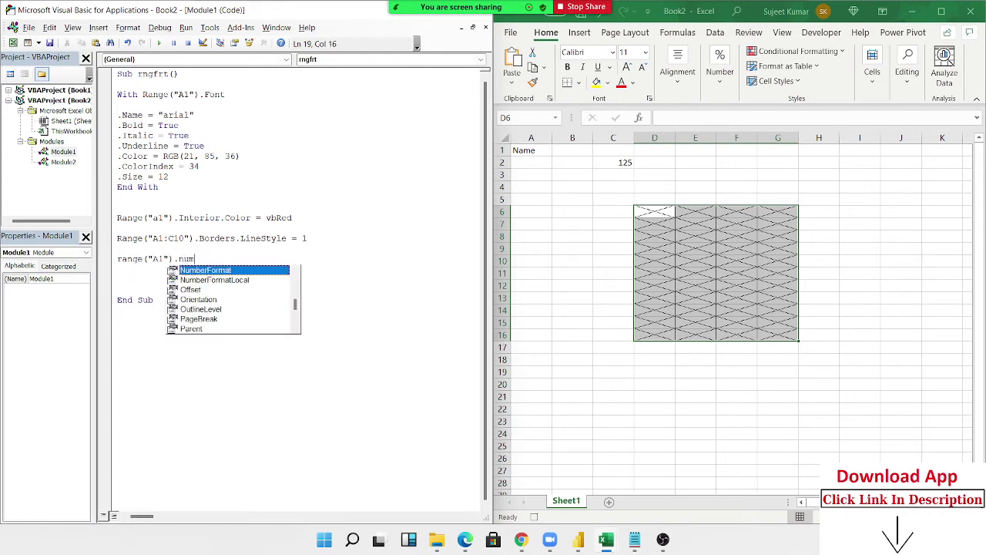
key("Tab")
Try the formats "0.00", "0%" and "DD-MMM-YY", finally setting "HH:MM:SS".
type("=\"")
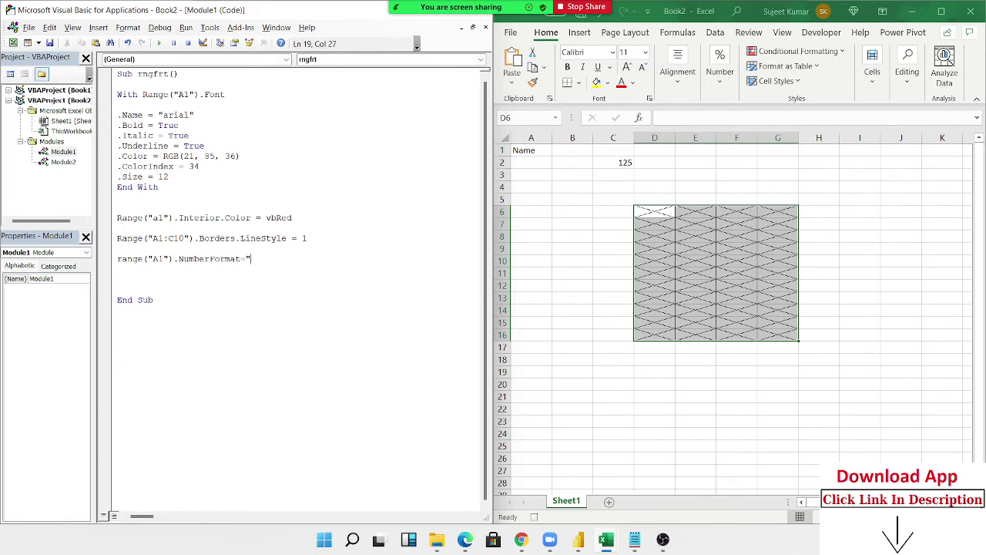
type("0.")
type("00")
type("\"")
key("Left")
type("%")
key("BackSpace")
key("BackSpace")
key("BackSpace")
key("shift+Right")
key("shift+Right")
type("DD-")
type("MMM-YY")
key("BackSpace")
key("BackSpace")
key("BackSpace")
key("BackSpace")
key("BackSpace")
key("BackSpace")
key("BackSpace")
key("BackSpace")
key("BackSpace")
type("HH")
type(":MM")
type(":SS")
Open Format Cells for C6 and browse the Custom number formats down to the time codes.
left_click(216, 282)
left_click(679, 77)
right_click(602, 217)
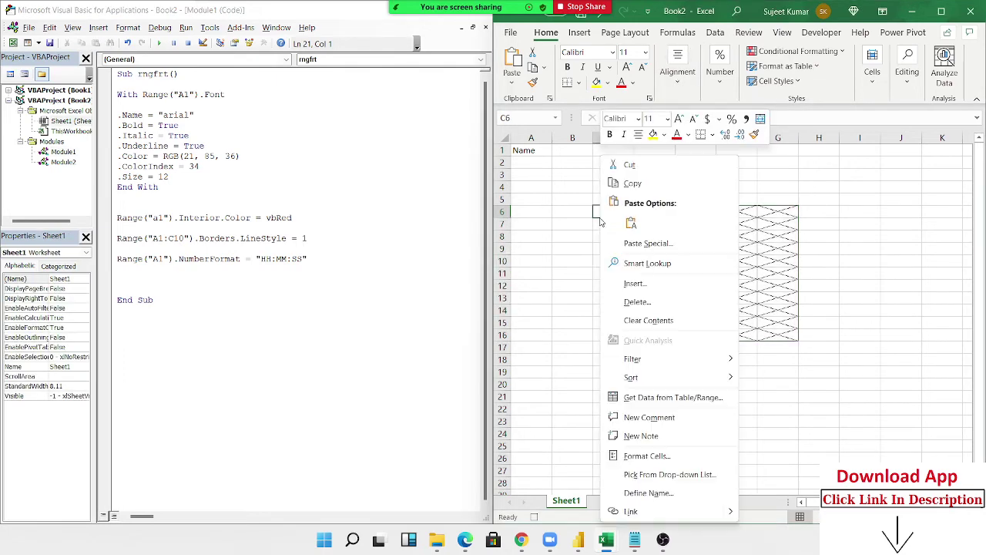
left_click(650, 460)
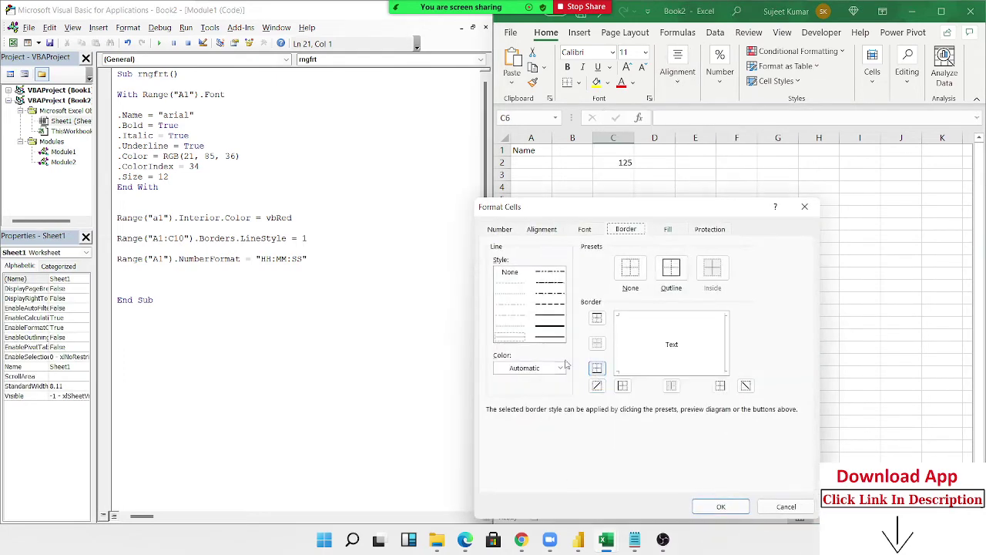
left_click(507, 231)
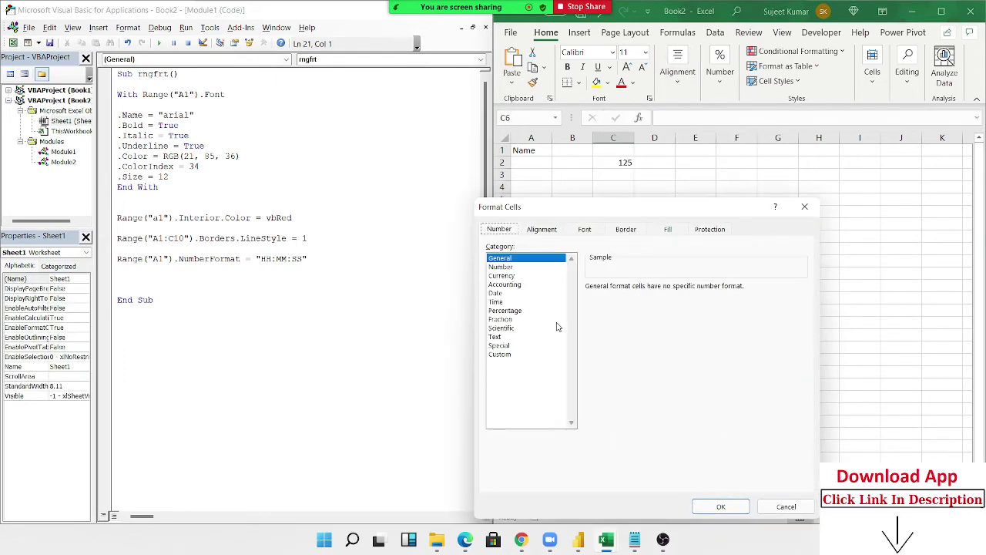
left_click(501, 355)
left_click(621, 364)
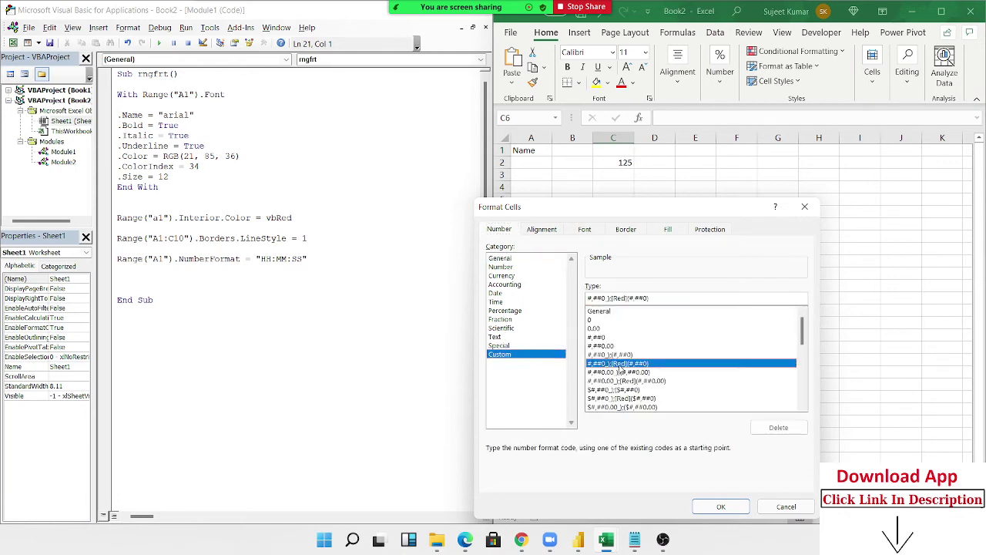
scroll(620, 369, "down", 5)
scroll(620, 369, "down", 1)
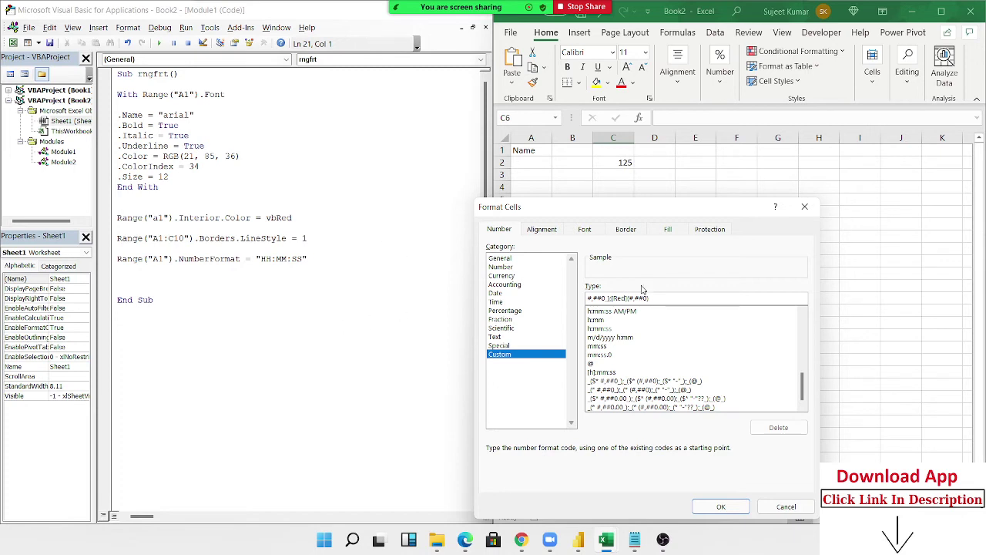
Close the Format Cells dialog and open Module2's recorded border macro.
left_click(819, 208)
left_click(243, 315)
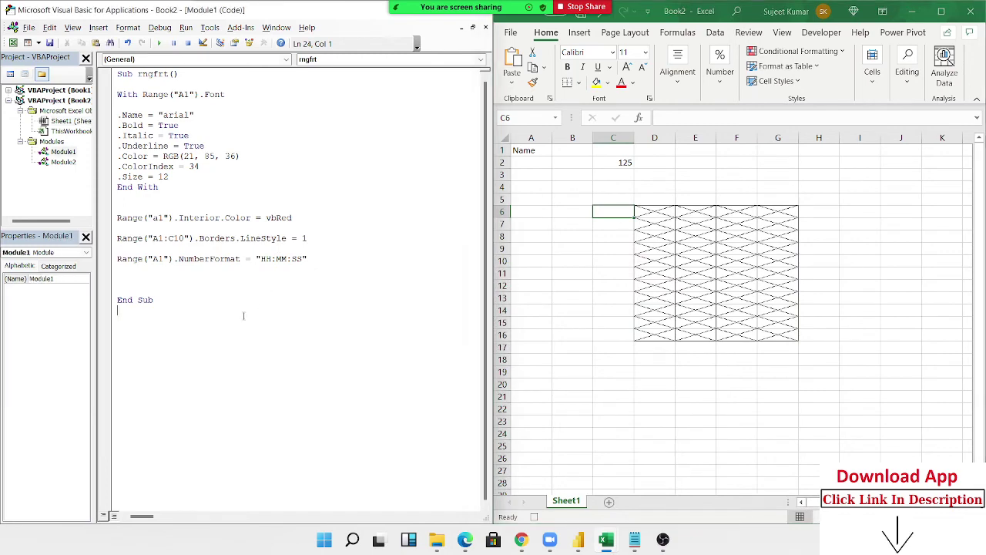
double_click(63, 162)
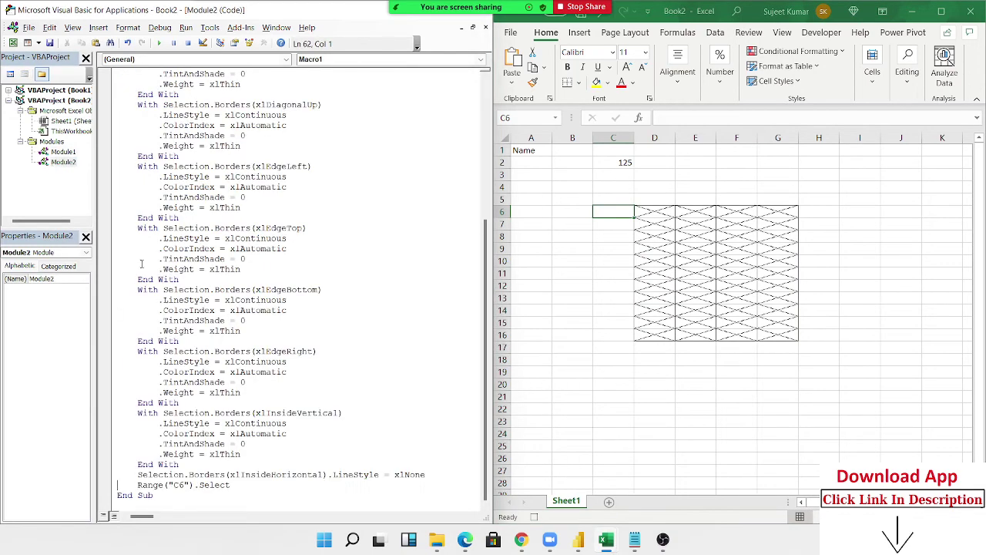
Add blank lines below Macro1's End Sub, then return to the Excel workbook.
key("End")
key("Return")
key("Return")
key("Return")
key("Return")
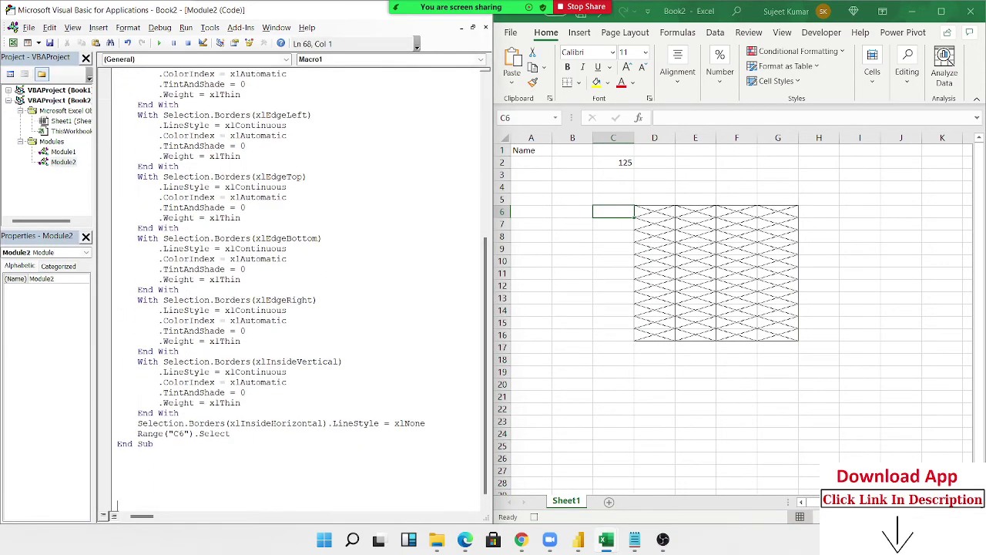
key("Return")
key("Return")
key("Return")
key("Return")
key("Return")
key("Return")
key("Return")
key("Return")
key("Return")
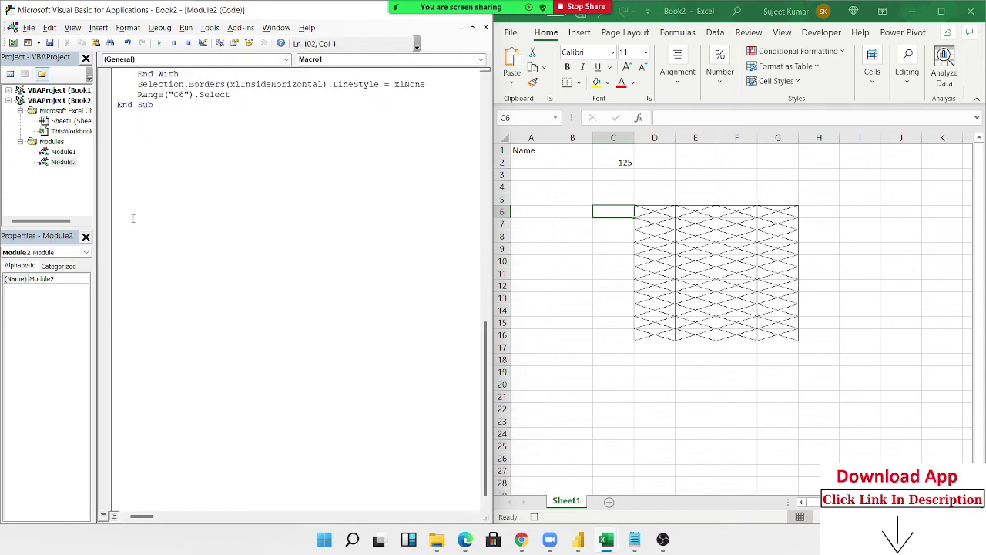
left_click(154, 176)
left_click(544, 517)
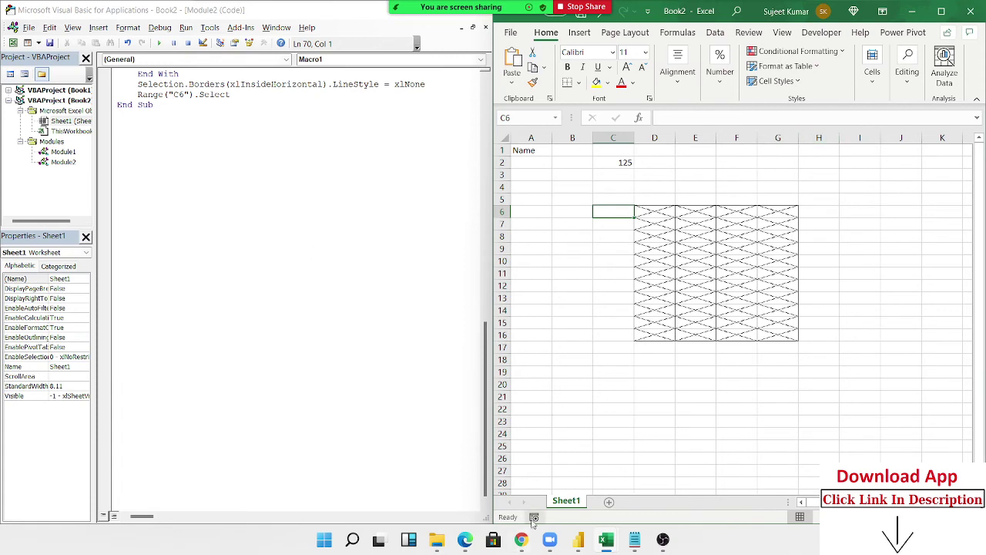
Start recording a new macro and select column H.
left_click(534, 519)
left_click(883, 429)
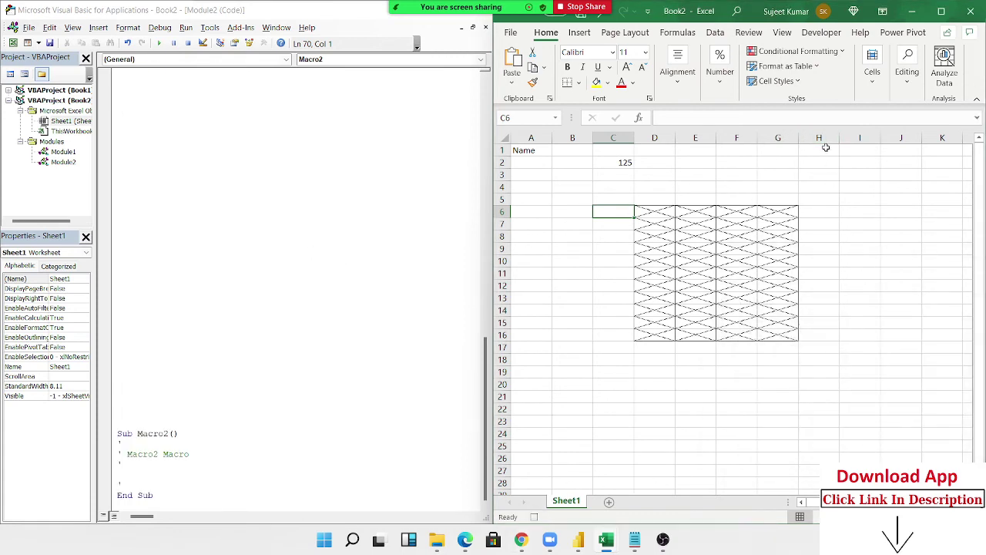
left_click(823, 141)
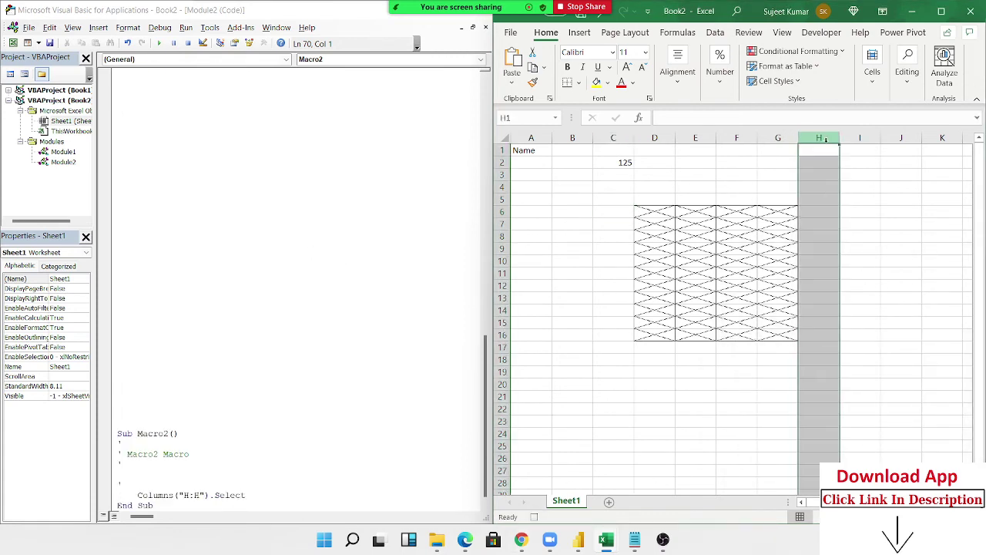
Apply a Greater Than 50 highlight rule with a custom red fill to column H.
left_click(782, 53)
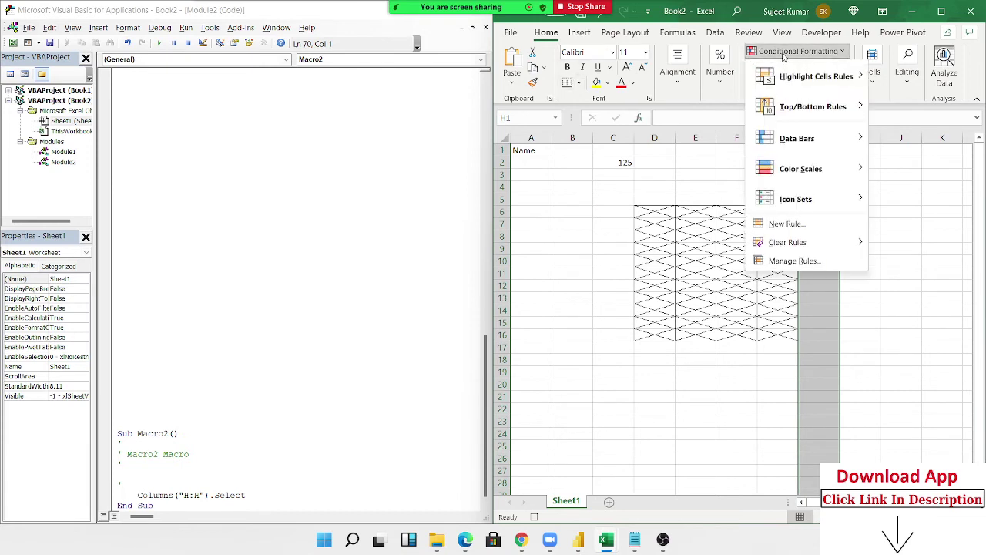
mouse_move(782, 79)
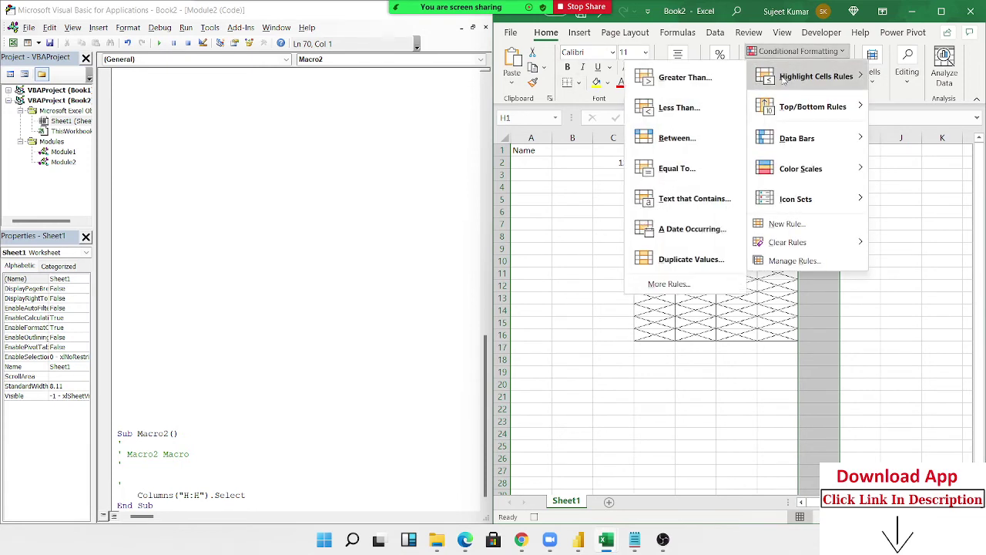
left_click(725, 80)
type("50")
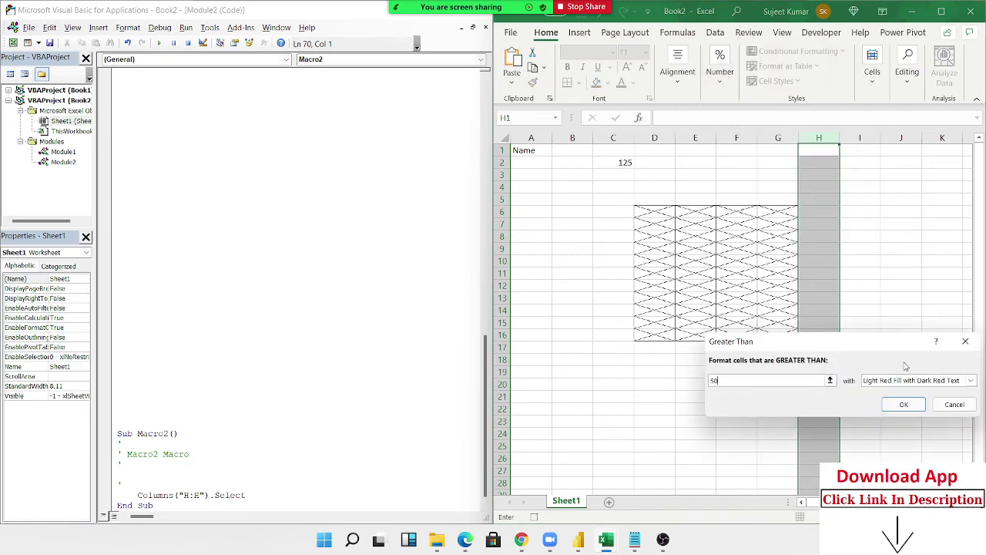
left_click(971, 380)
left_click(863, 444)
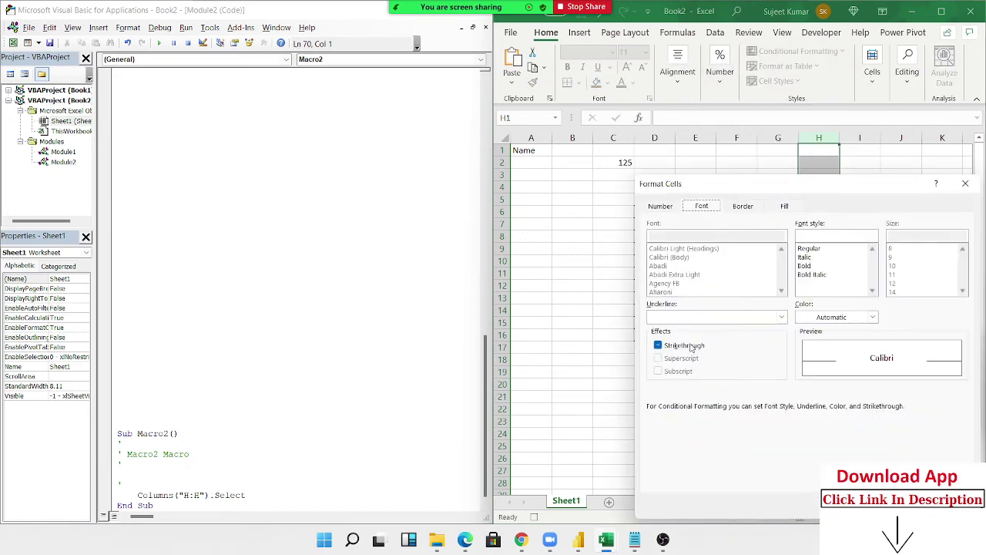
left_click(785, 206)
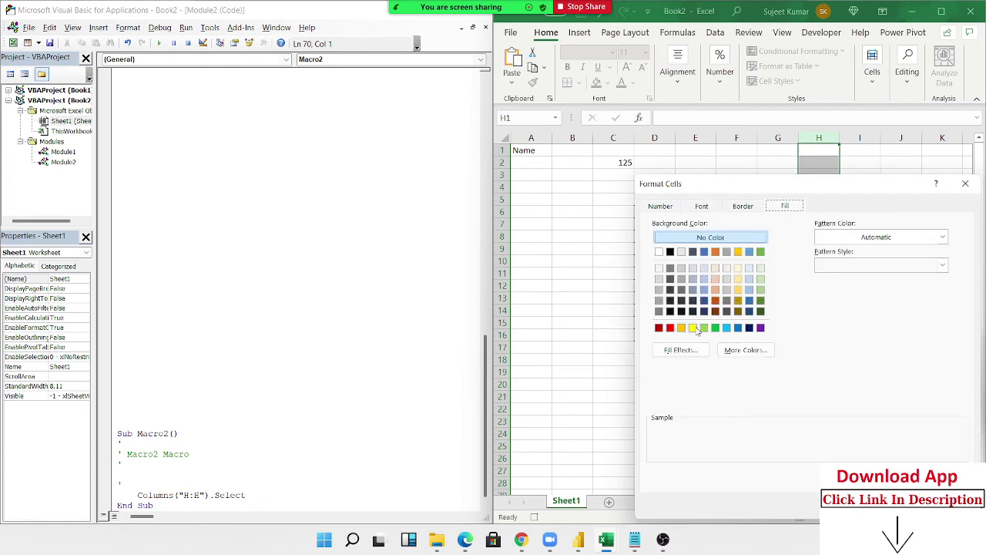
left_click(672, 329)
left_click(670, 328)
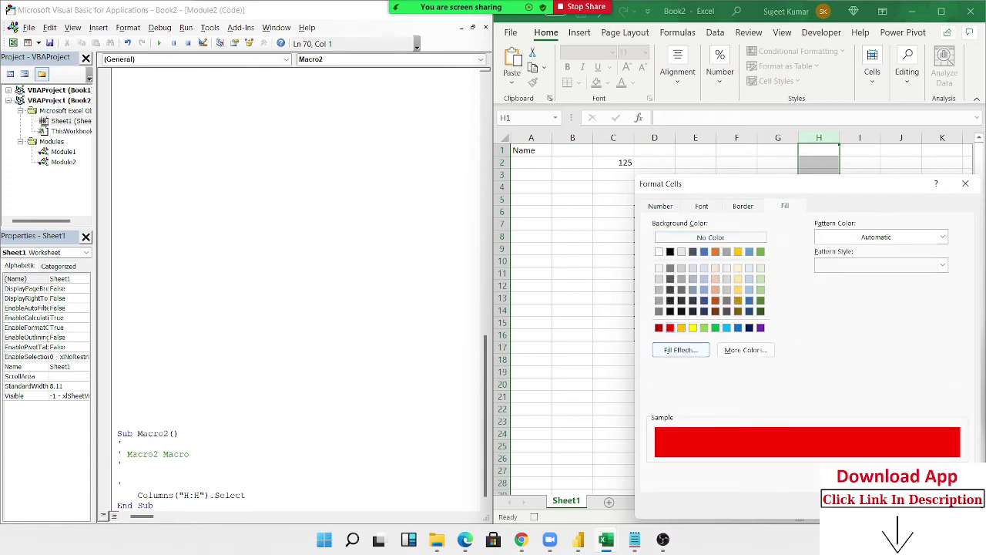
left_click(879, 505)
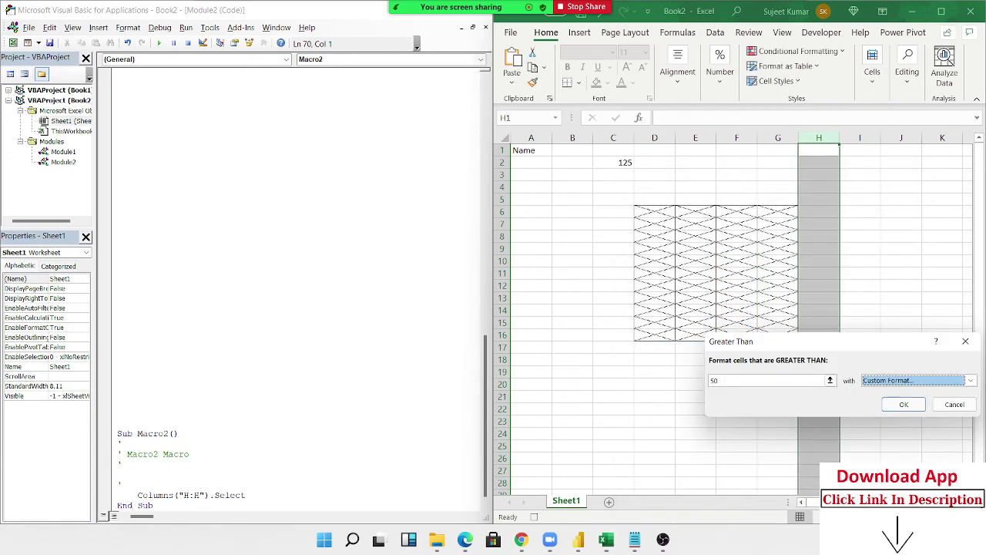
left_click(901, 403)
scroll(223, 349, "down", 1)
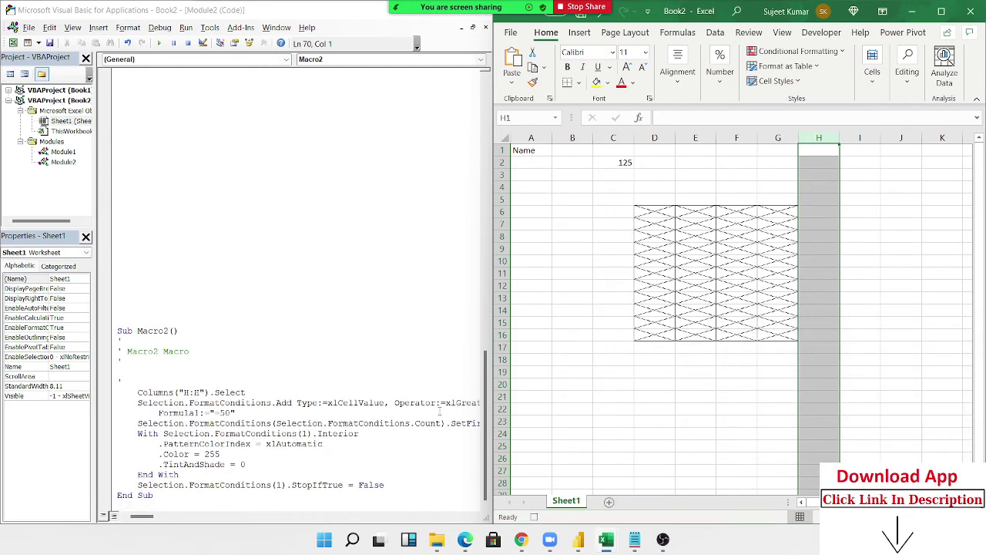
Examine the recorded Macro2's Selection.FormatConditions.Add statement.
left_click(203, 394)
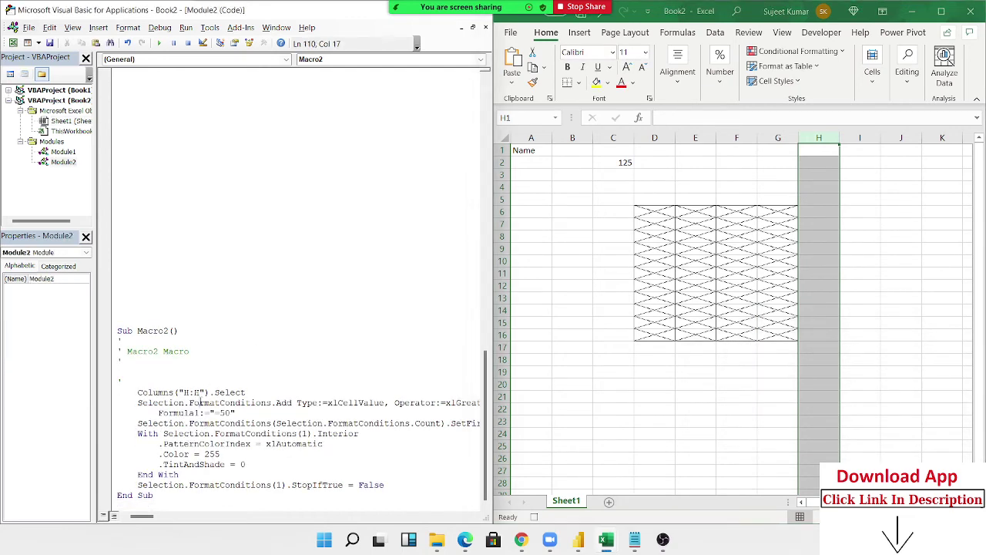
double_click(182, 402)
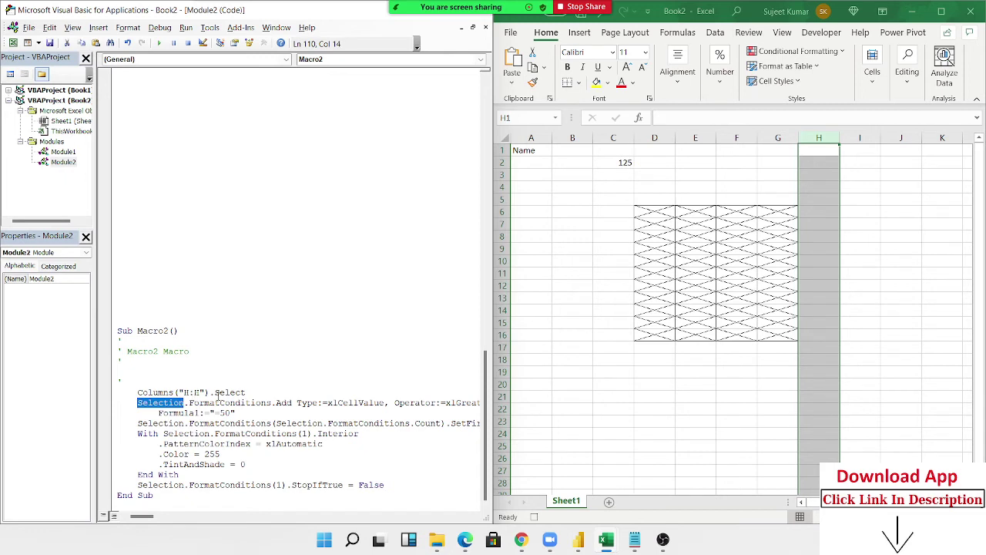
left_click_drag(157, 393, 256, 402)
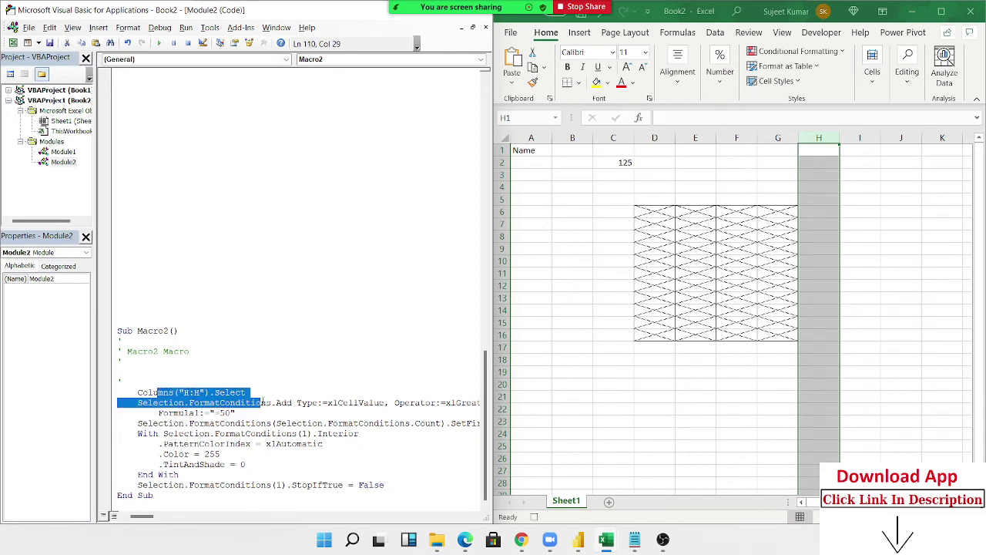
double_click(248, 403)
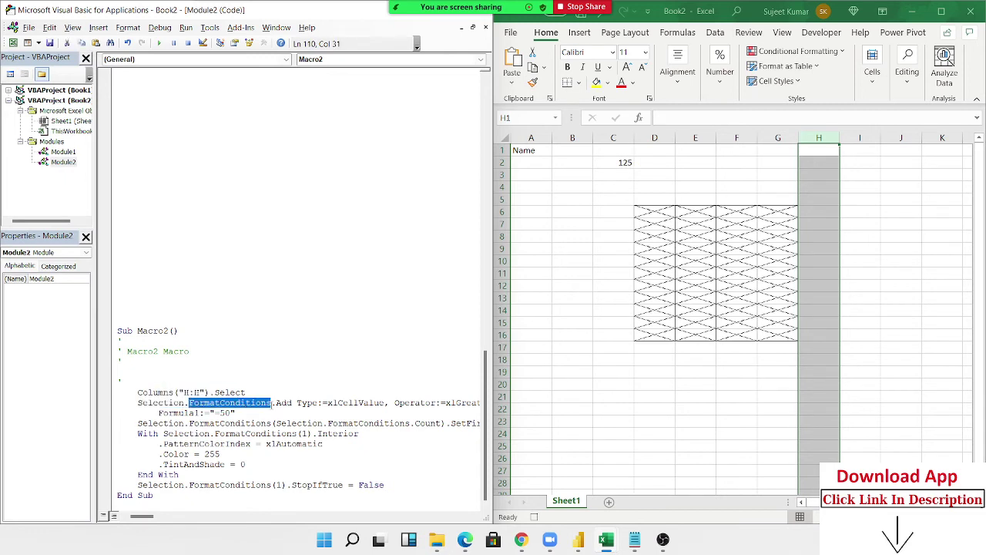
left_click(280, 402)
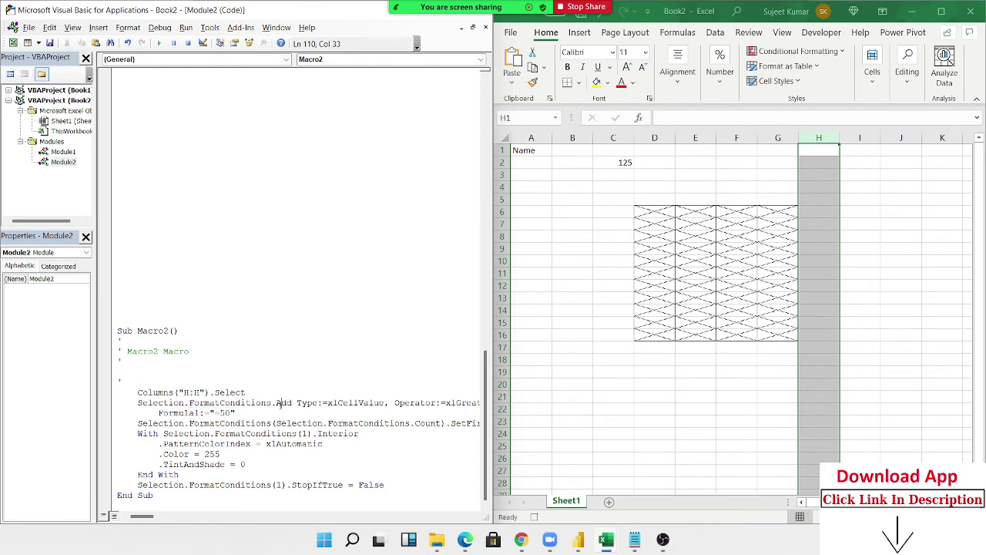
left_click(192, 403)
Type range("A:A").FormatConditions.Add on a new line above the macro with IntelliSense completion.
left_click(180, 245)
type("range")
type("(")
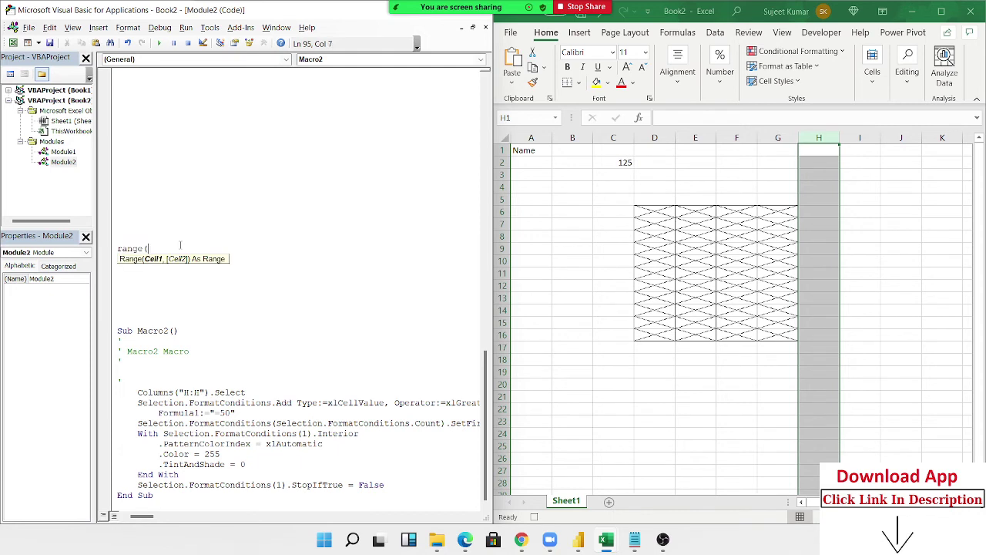
type("\"A:")
type("A\")")
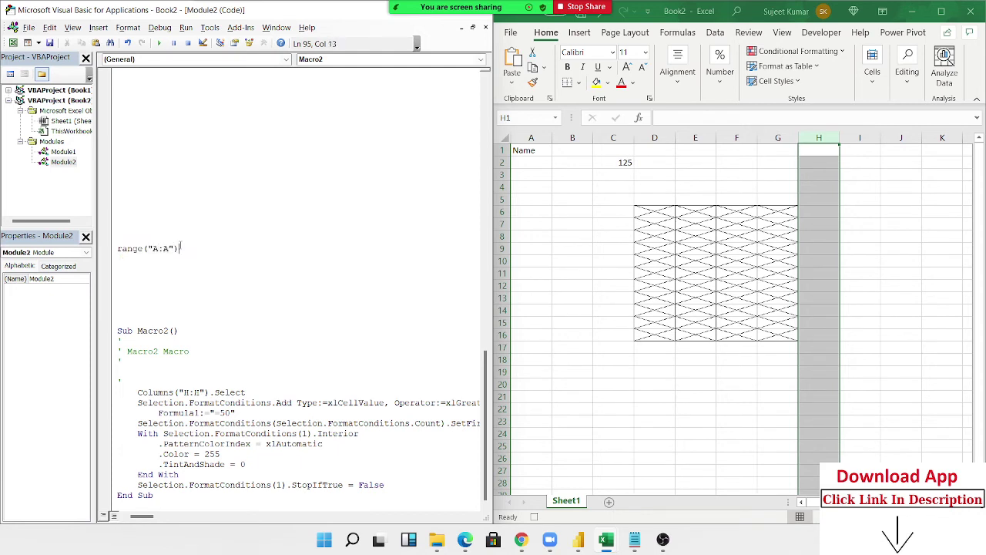
type(".")
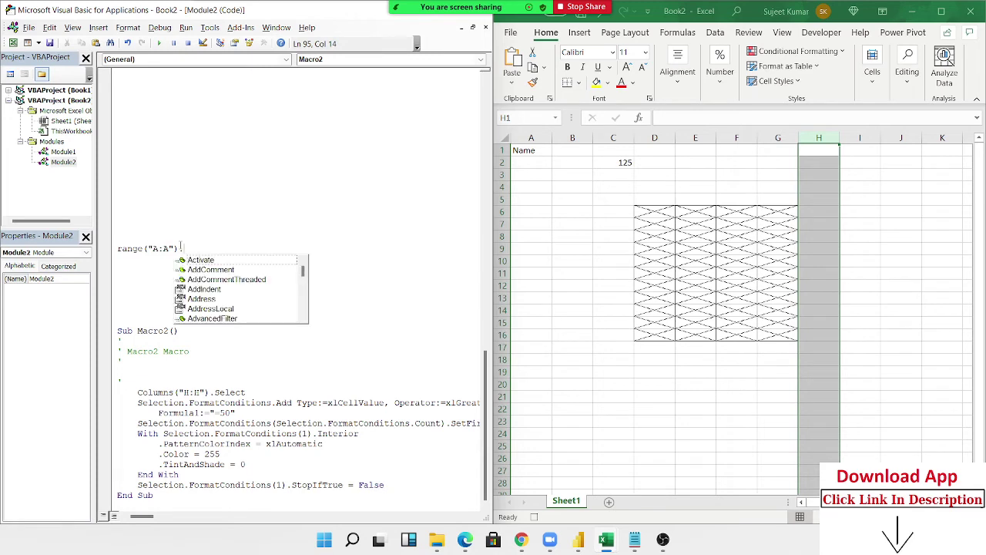
type("com")
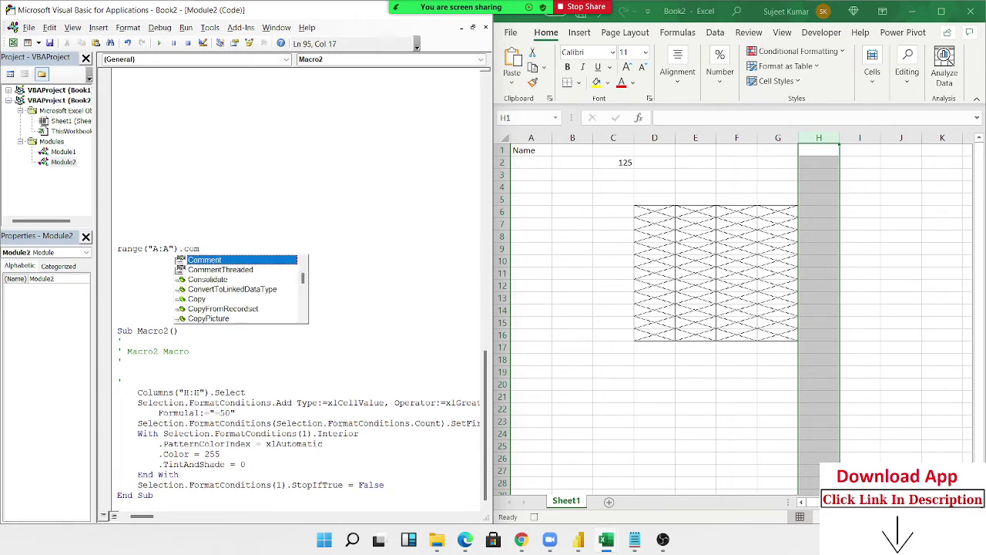
key("BackSpace")
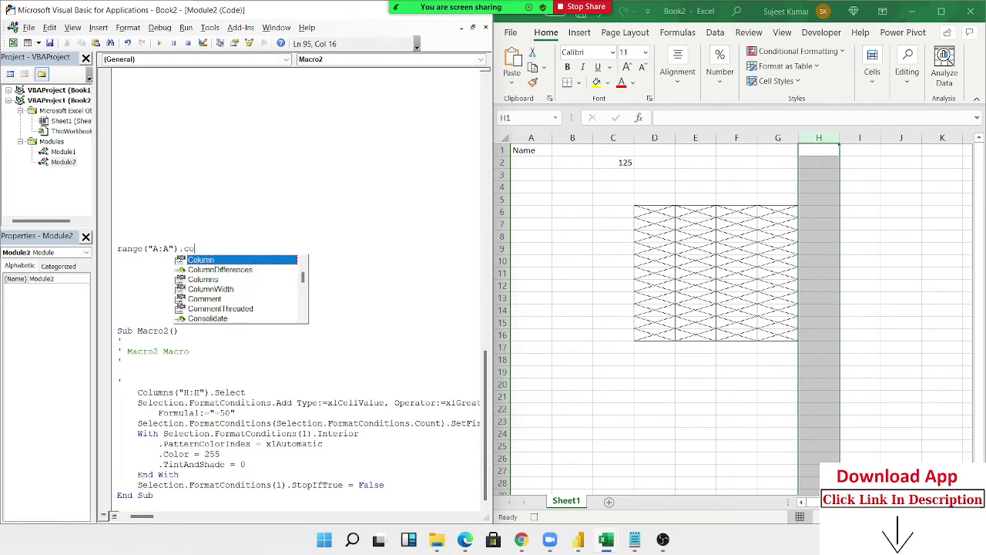
type("n")
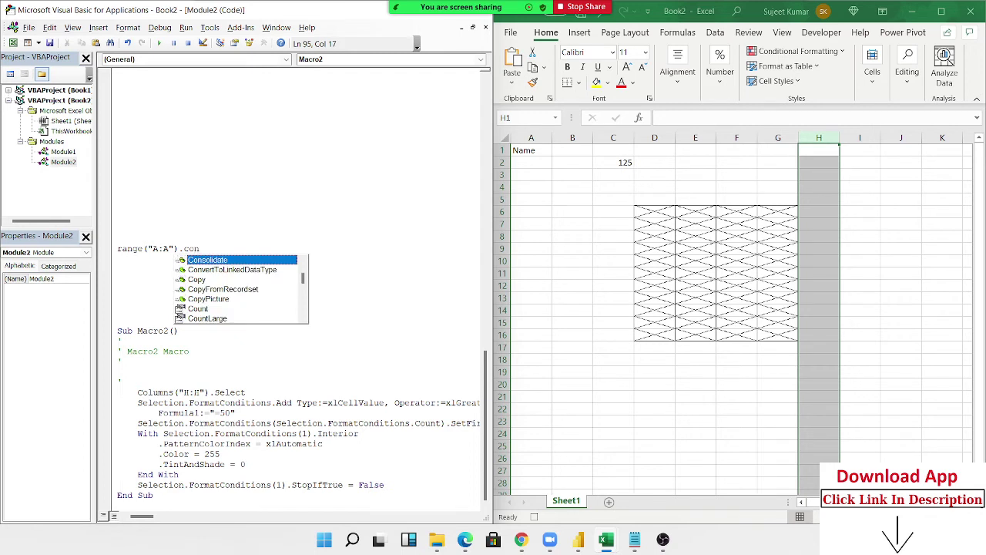
type("d")
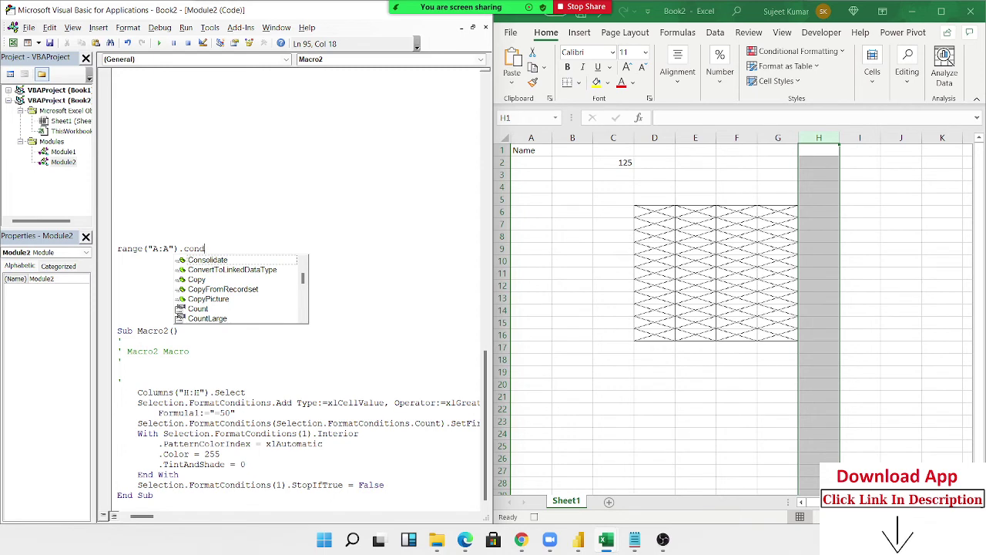
key("BackSpace")
key("BackSpace")
key("BackSpace")
key("BackSpace")
type("for")
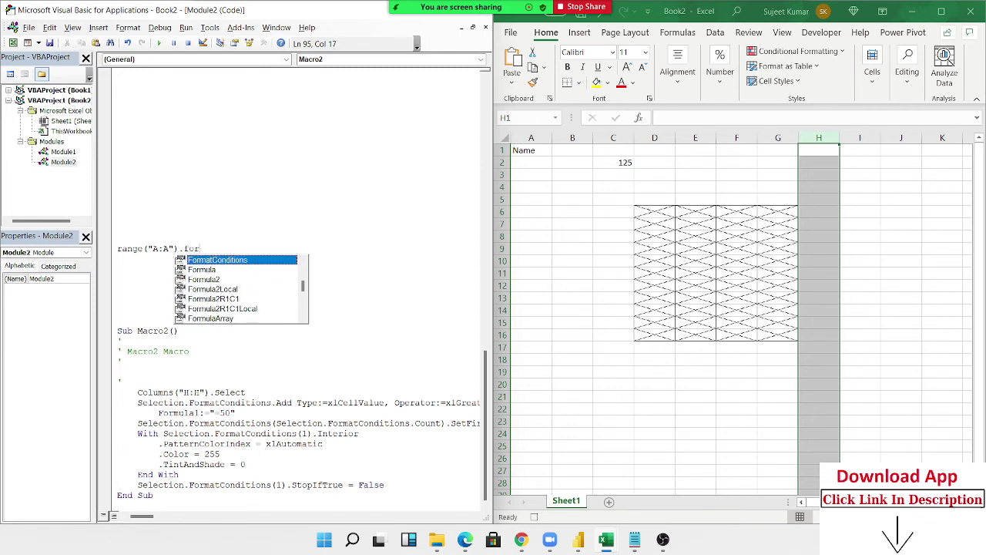
key("Tab")
type(".a")
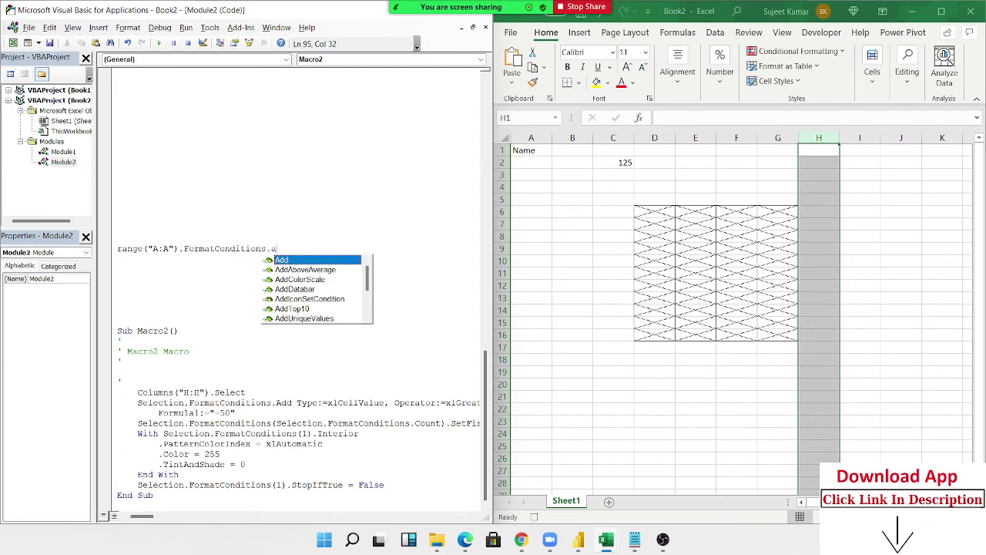
key("Tab")
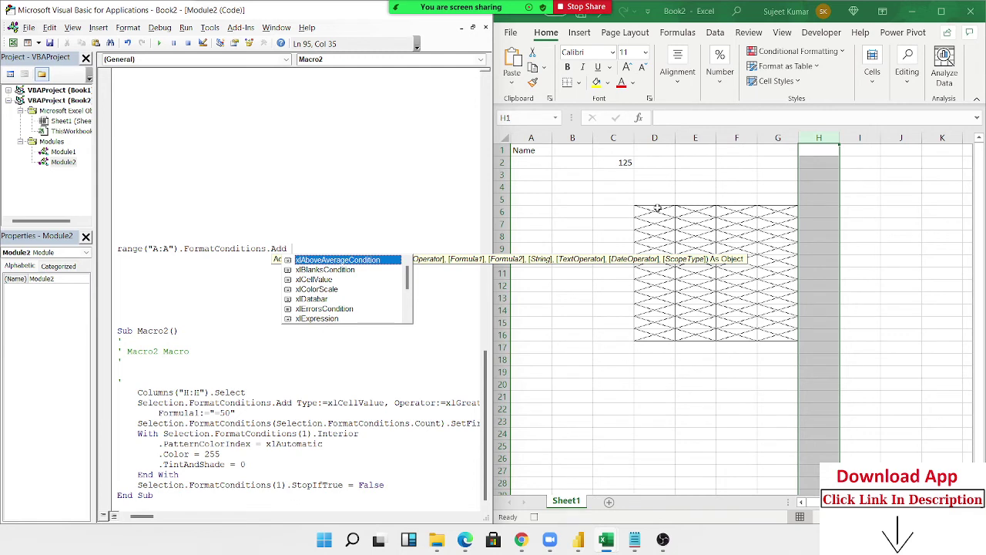
Browse the XlFormatConditionType constant list toward xlCellValue.
key("Down")
key("Down")
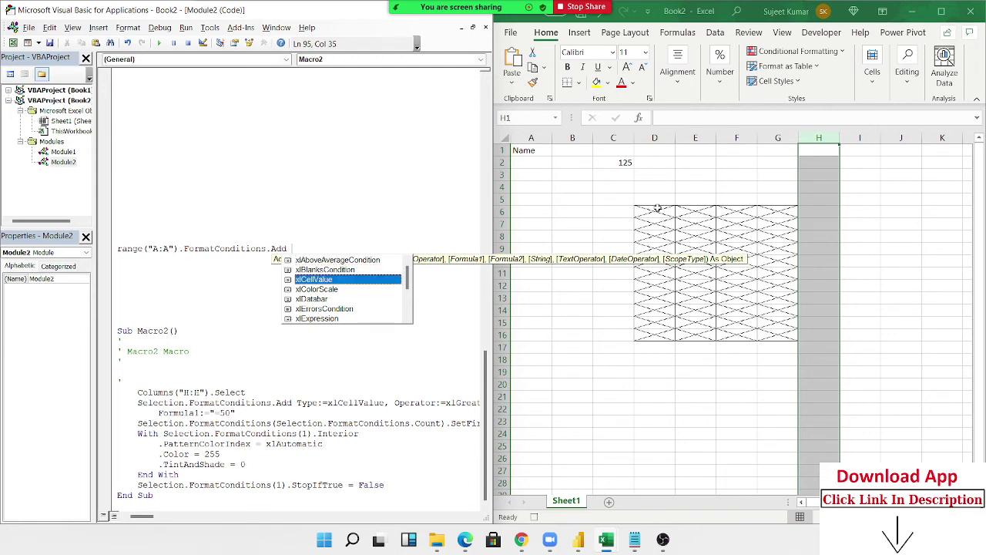
key("Down")
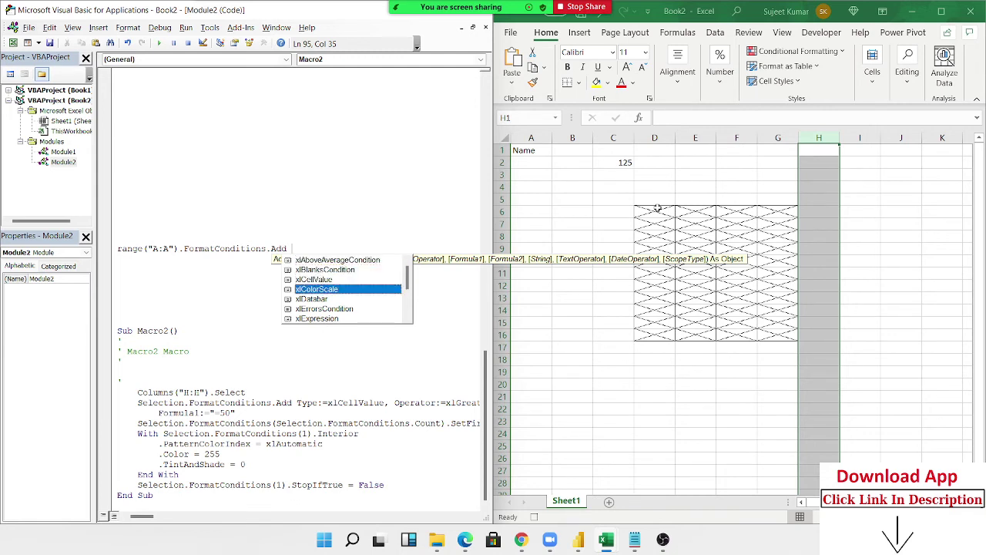
key("Up")
key("Up")
key("Down")
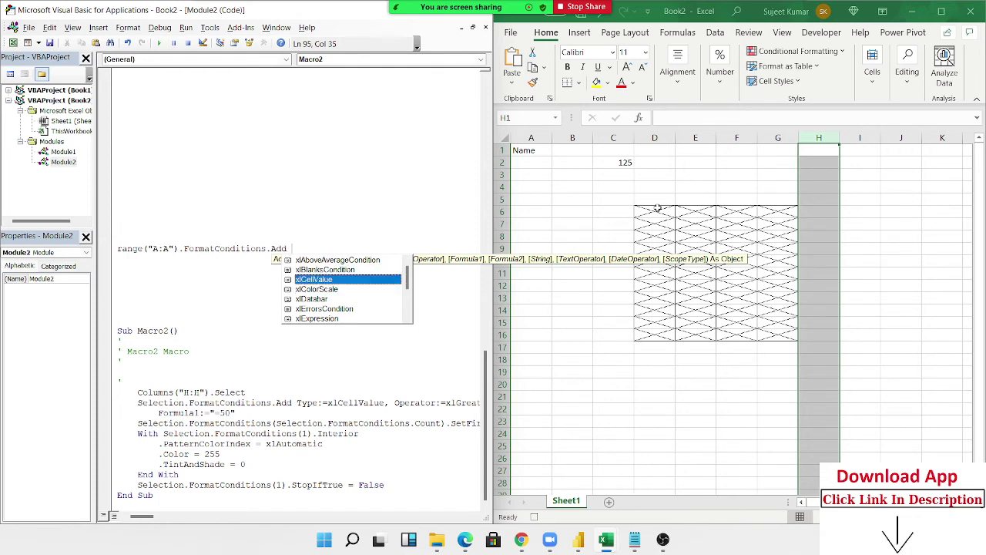
key("Down")
key("Down")
key("Down")
key("Down")
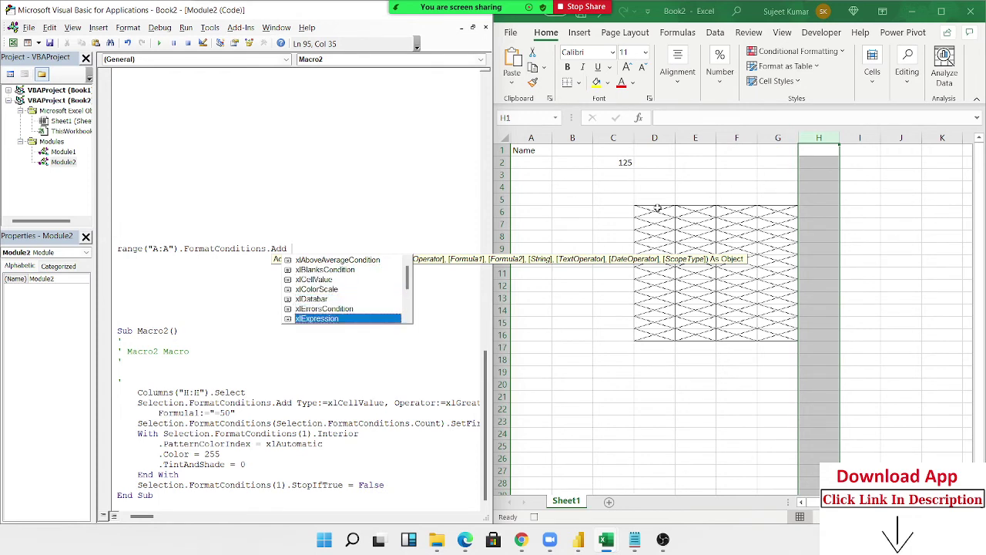
key("Down")
key("Up")
key("Down")
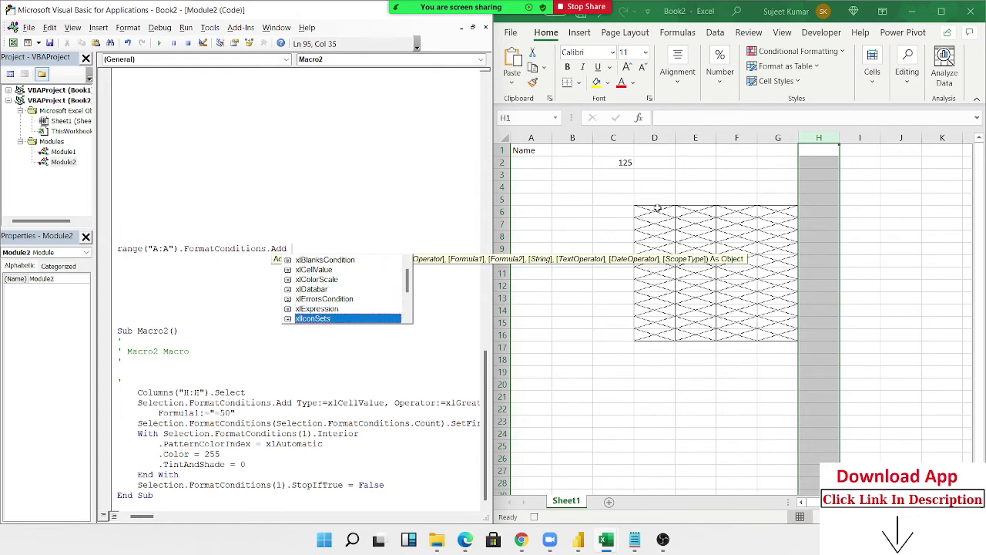
key("Down")
key("Down")
key("Down")
key("Down")
key("Down")
key("Down")
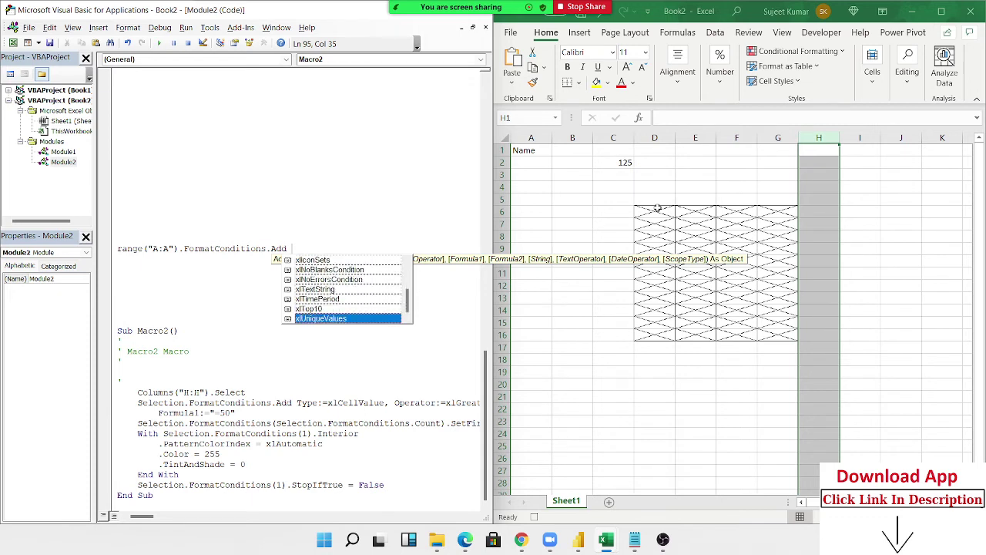
key("Up")
key("Up")
key("Up")
key("Up")
key("Up")
key("Up")
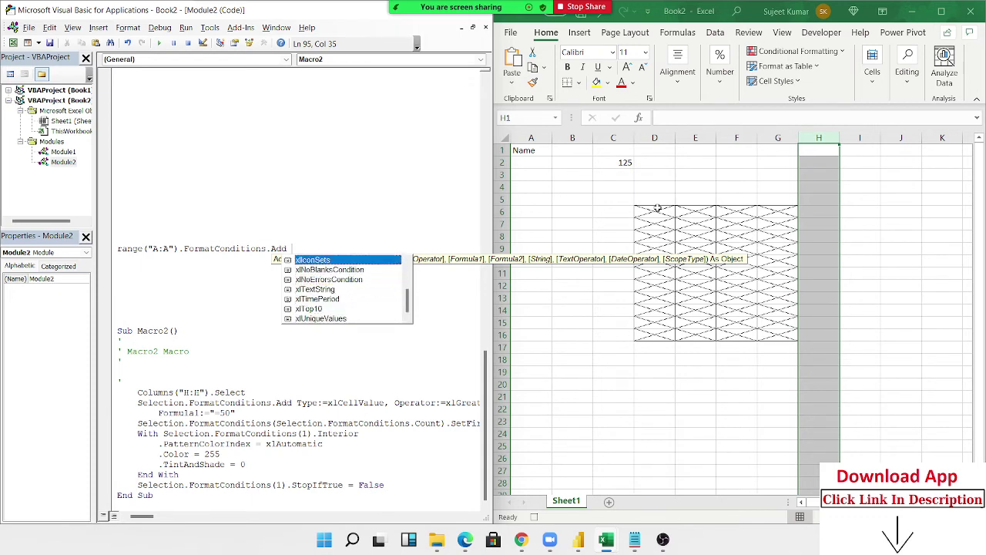
key("Up")
key("Up")
key("Up")
key("Up")
key("Up")
key("Up")
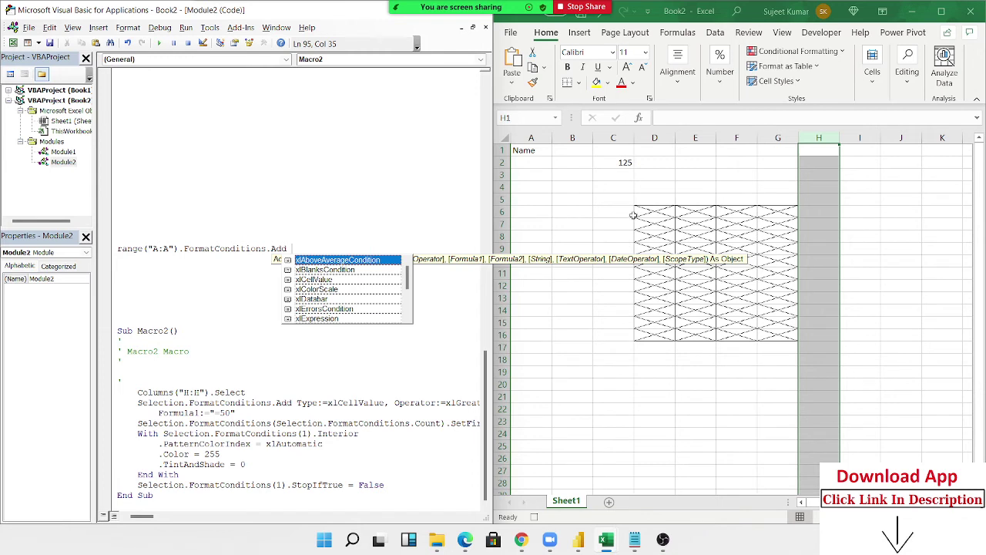
left_click(780, 54)
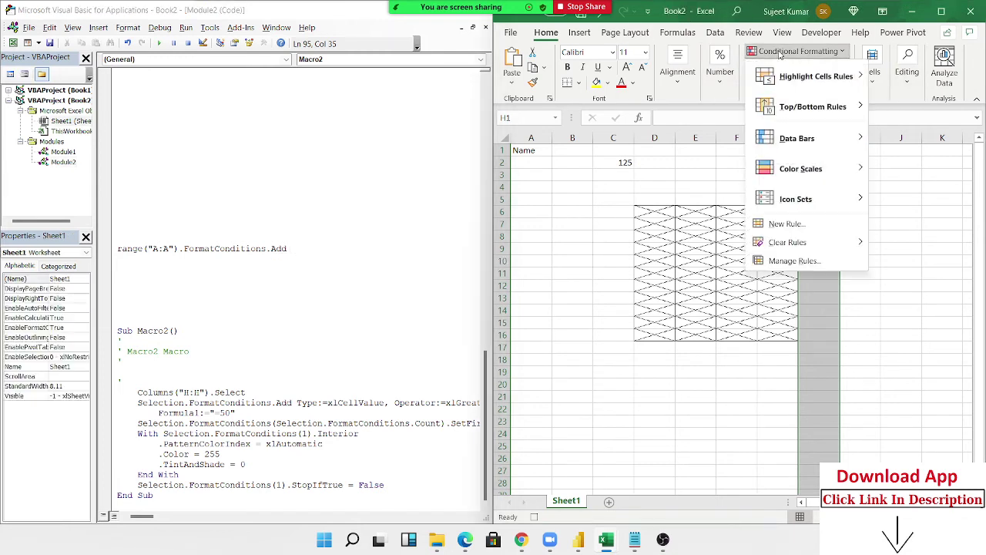
mouse_move(790, 81)
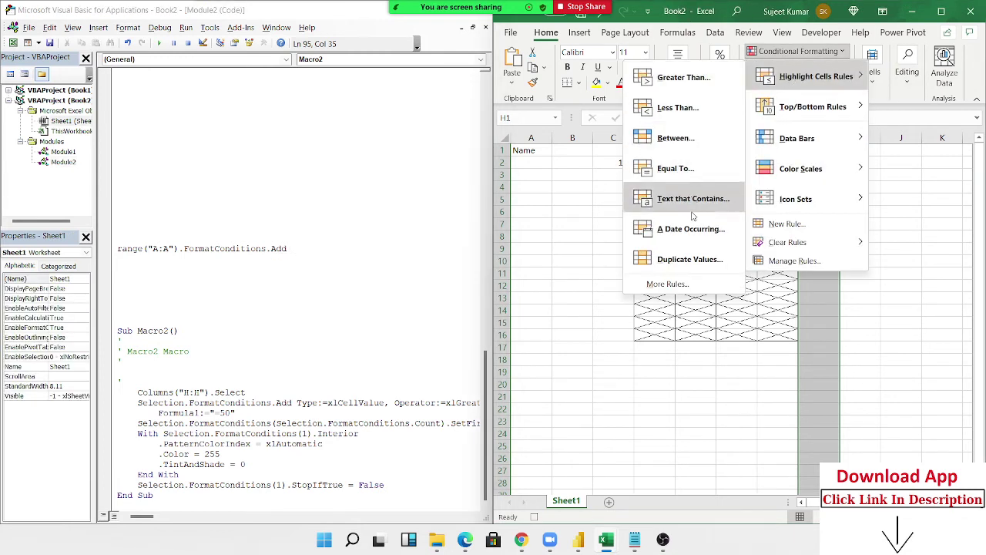
left_click(791, 228)
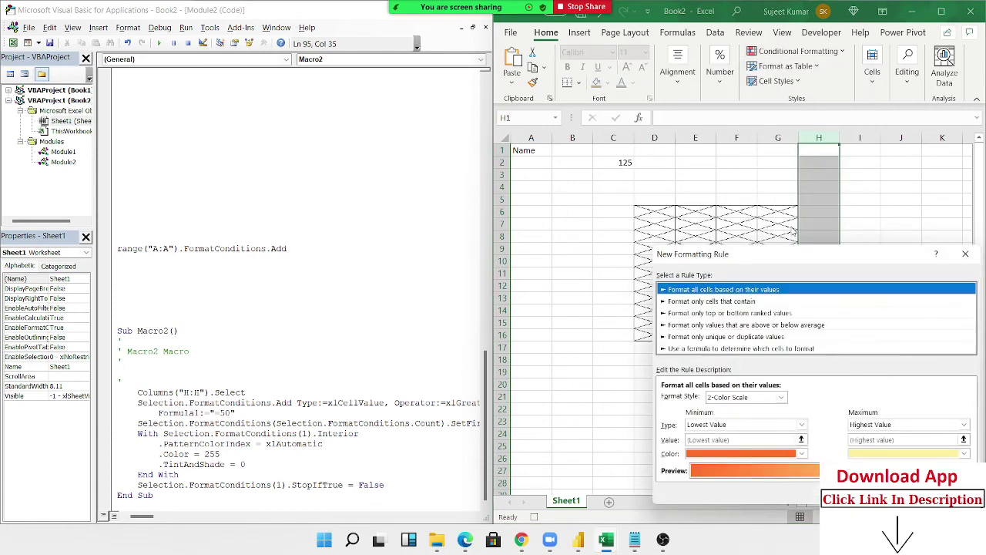
left_click_drag(749, 262, 665, 114)
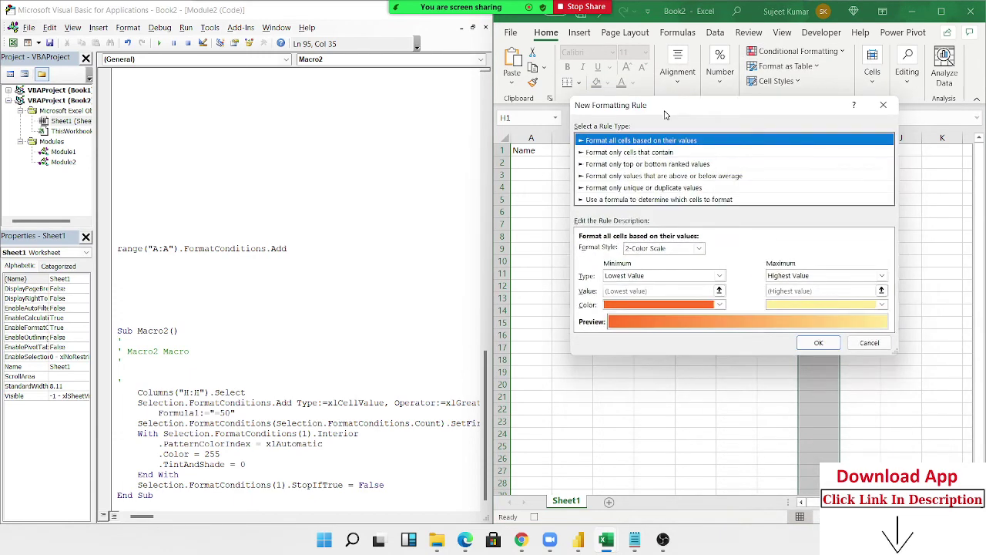
left_click(645, 152)
left_click(659, 252)
left_click(641, 251)
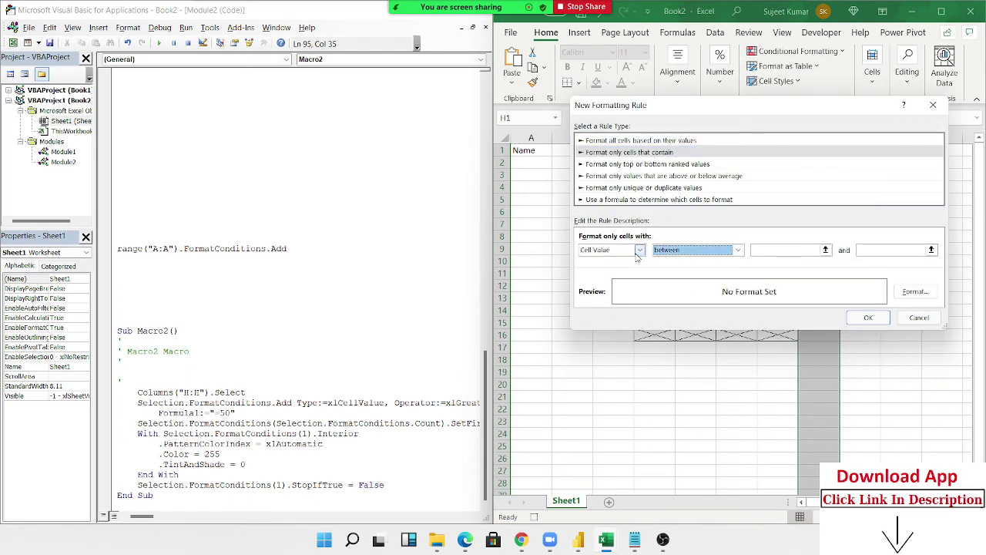
left_click(638, 251)
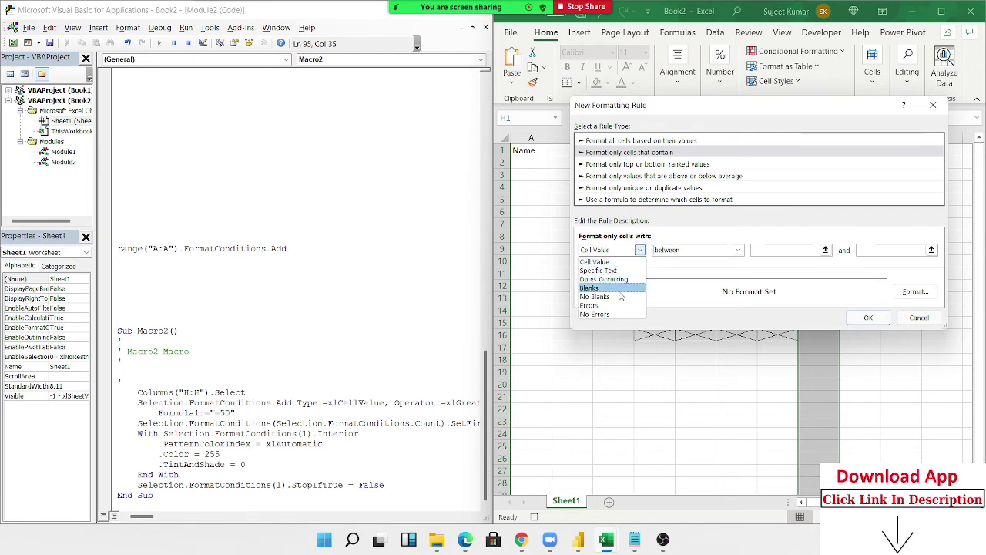
left_click(932, 105)
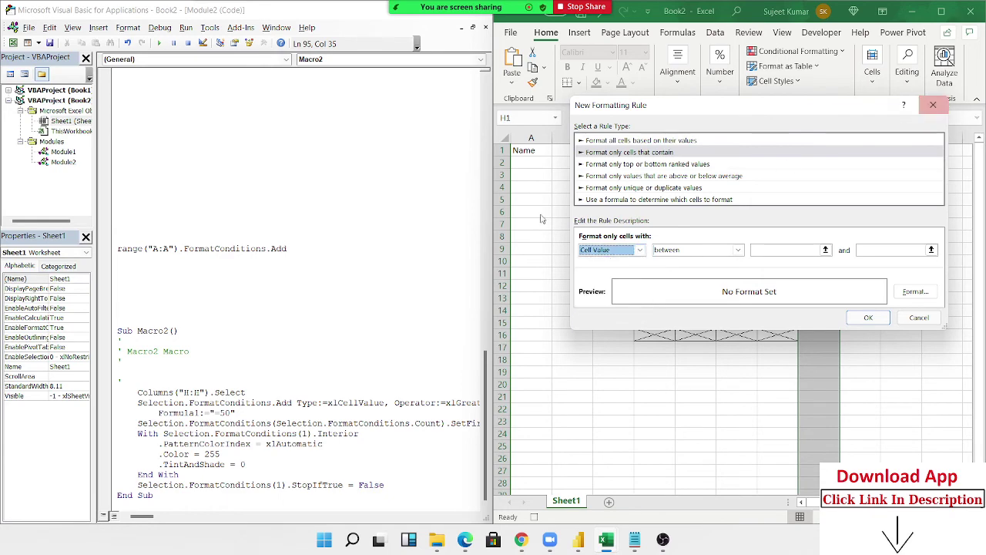
left_click(933, 105)
left_click(346, 248)
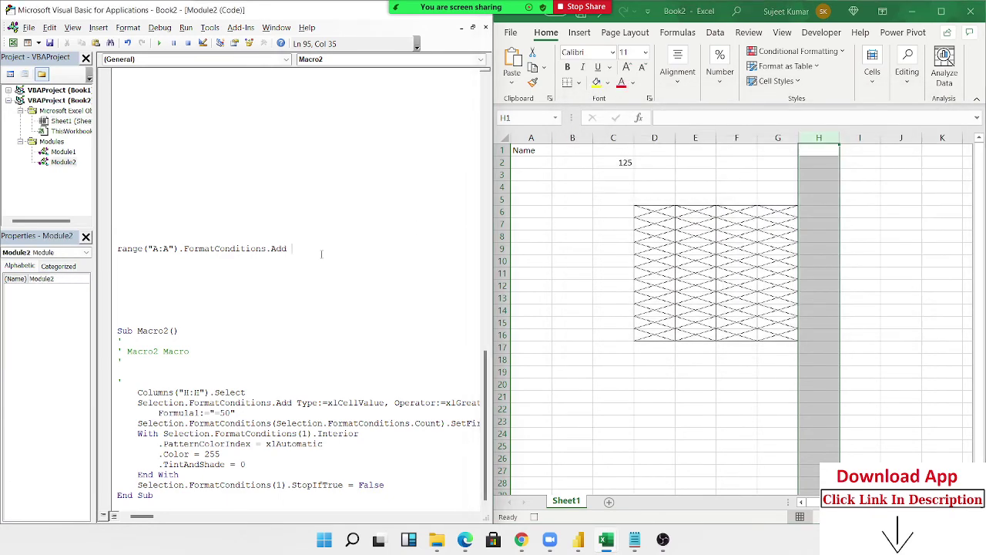
Add "(xlCellValue," as the first Add argument, triggering an 'Expected: expression' compile error.
type("(")
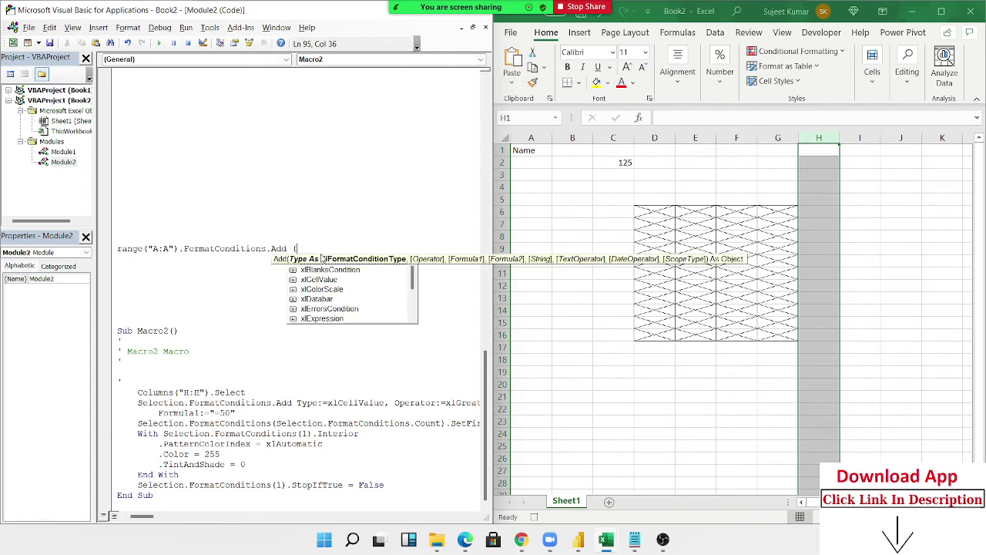
key("Down")
key("Down")
key("Down")
key("Down")
key("Up")
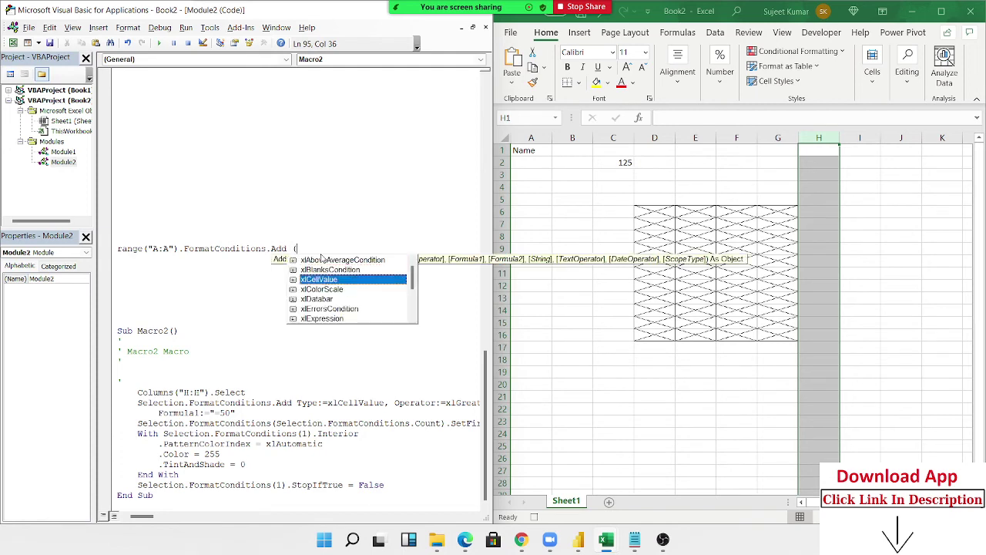
key("Tab")
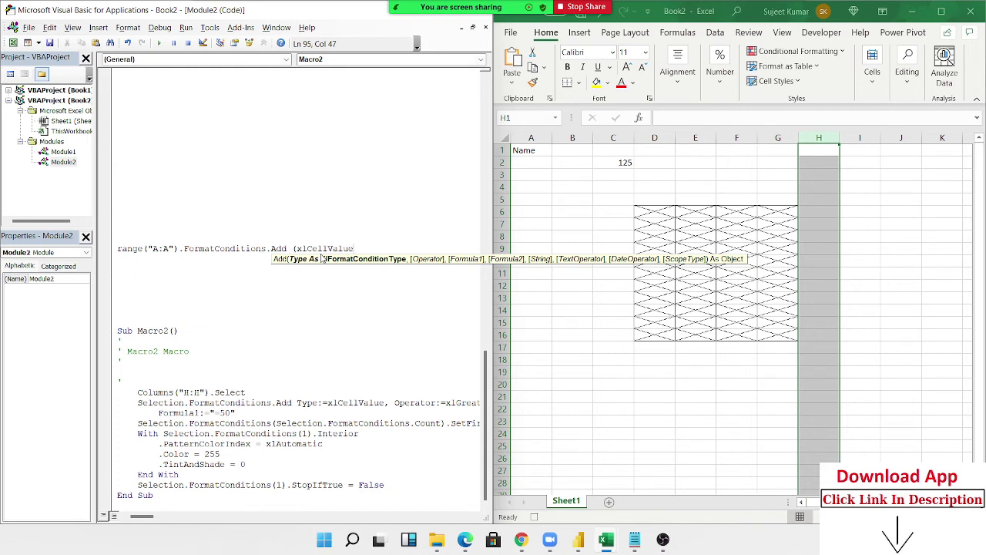
type(",")
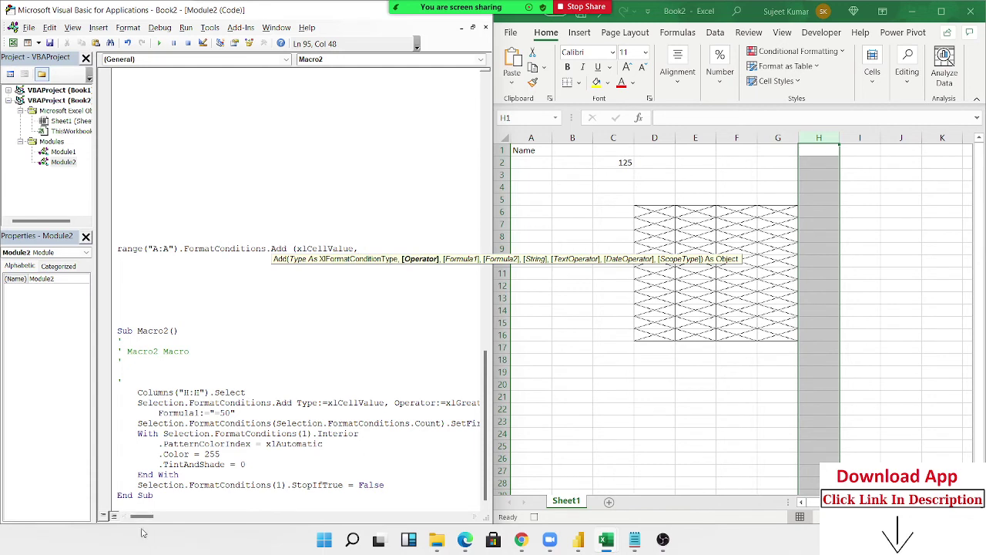
mouse_move(145, 517)
left_mouse_down()
mouse_move(154, 520)
mouse_move(143, 524)
left_mouse_up()
left_click(250, 413)
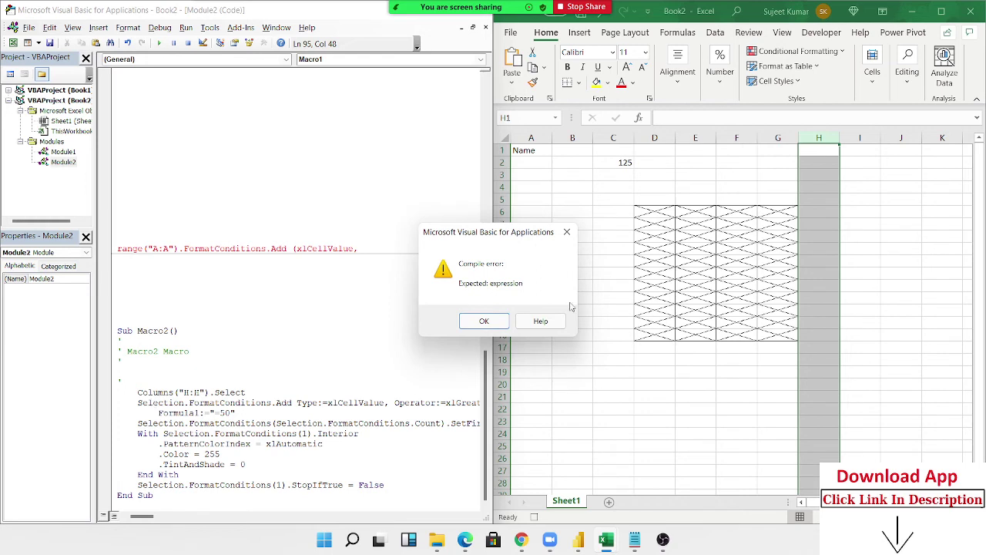
Dismiss the compile error and review the recorded With block's PatternColorIndex and .Color = 255 lines.
left_click(507, 321)
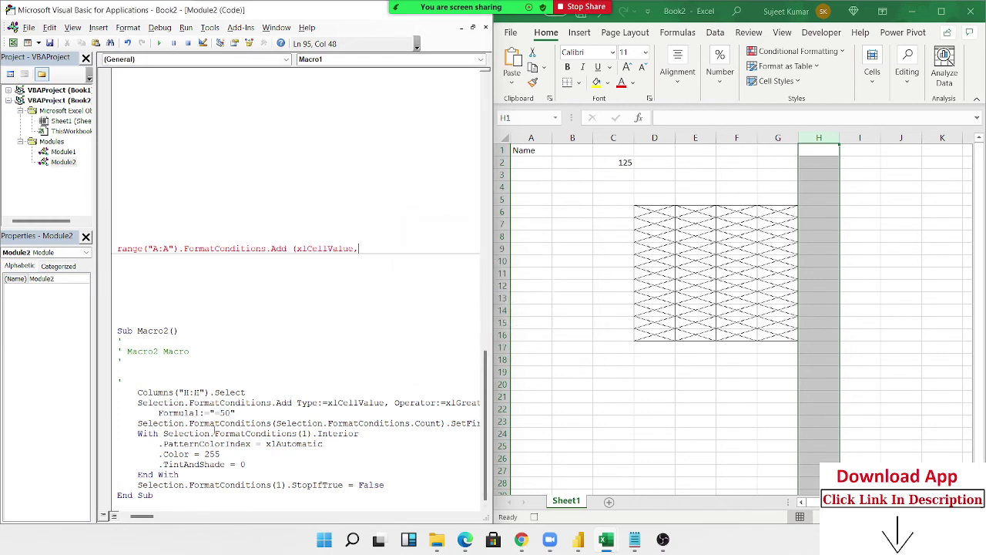
left_click(277, 423)
left_click_drag(446, 423, 132, 423)
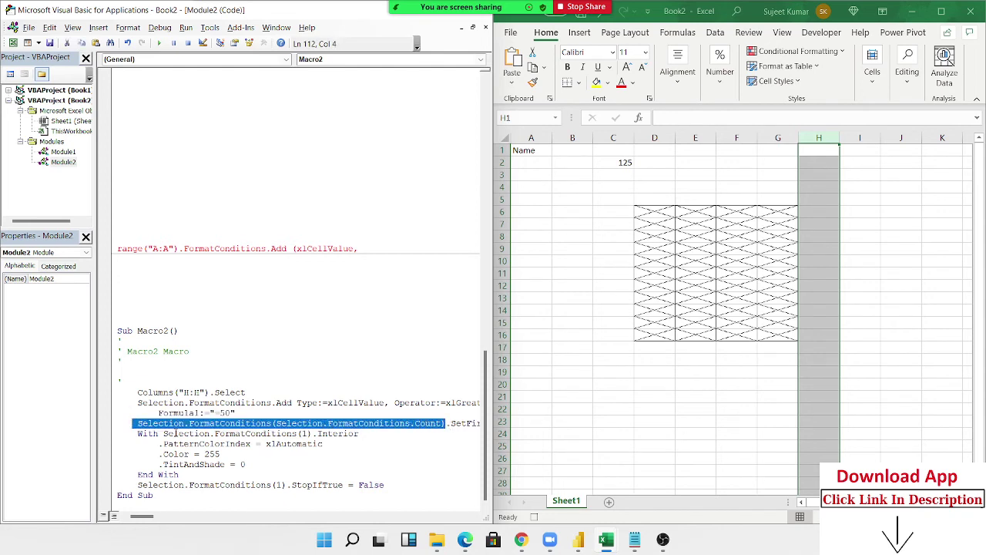
left_click(302, 435)
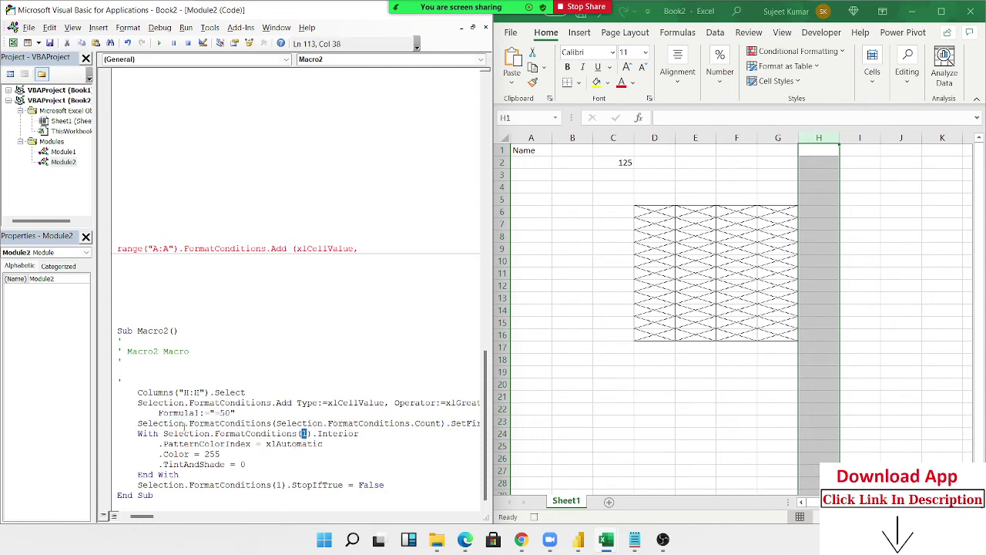
double_click(154, 434)
double_click(185, 434)
double_click(257, 443)
double_click(293, 444)
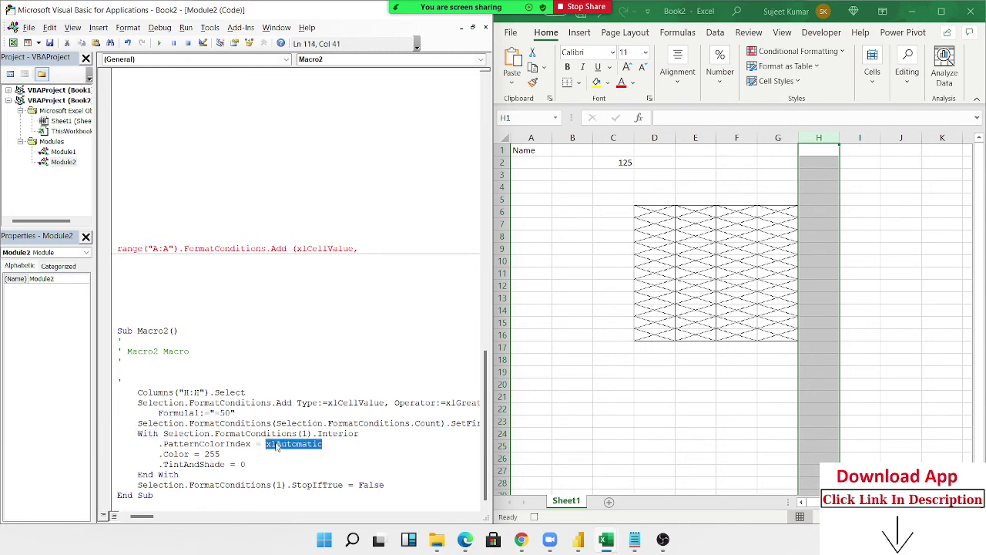
left_click(208, 453)
double_click(210, 454)
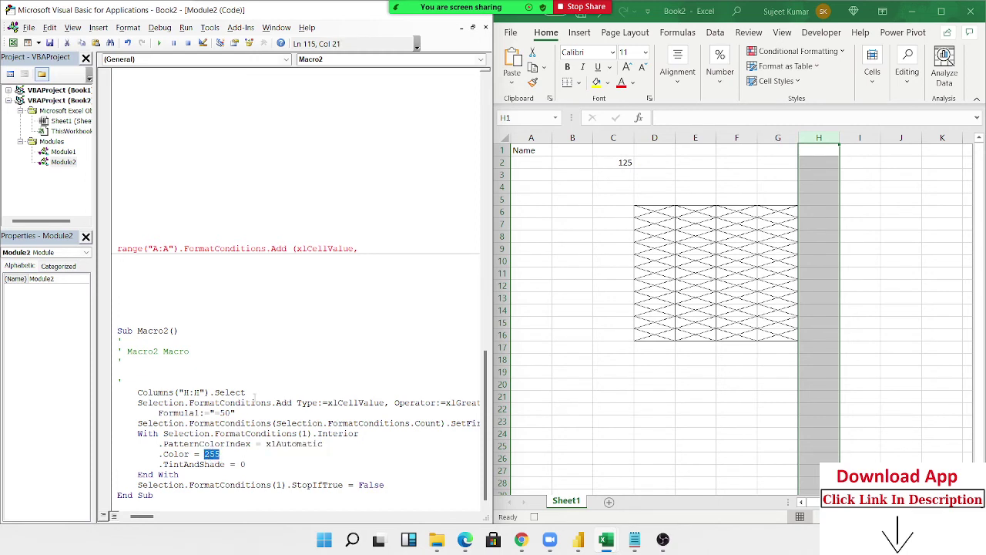
Retype the comma after xlCellValue and start the xlGreater operator argument.
left_click(381, 249)
key("BackSpace")
type(",")
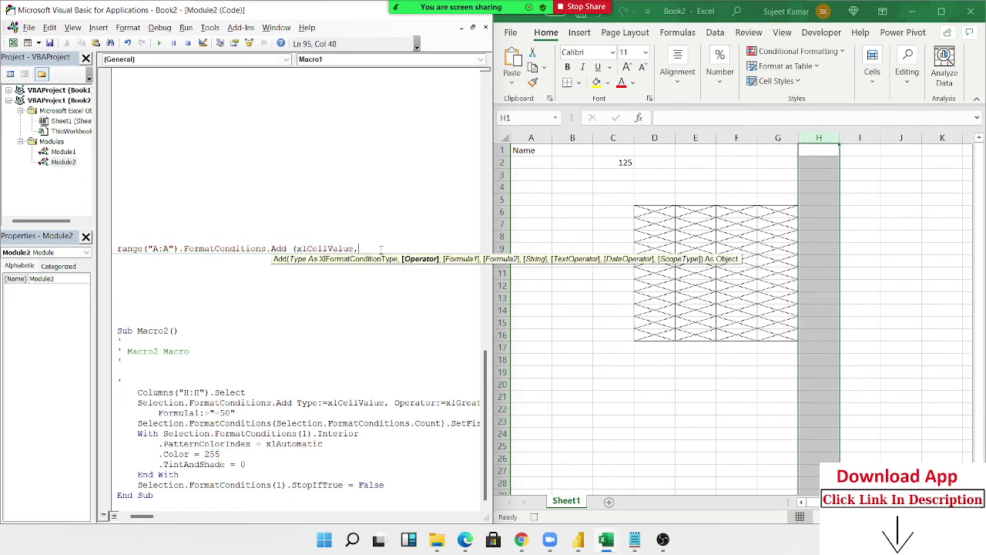
type("xl")
type("gr")
type("ea")
Complete the line as Range("A:A").FormatConditions.Add xlCellValue, xlGreater, ">50" without parentheses.
left_click(294, 248)
key("BackSpace")
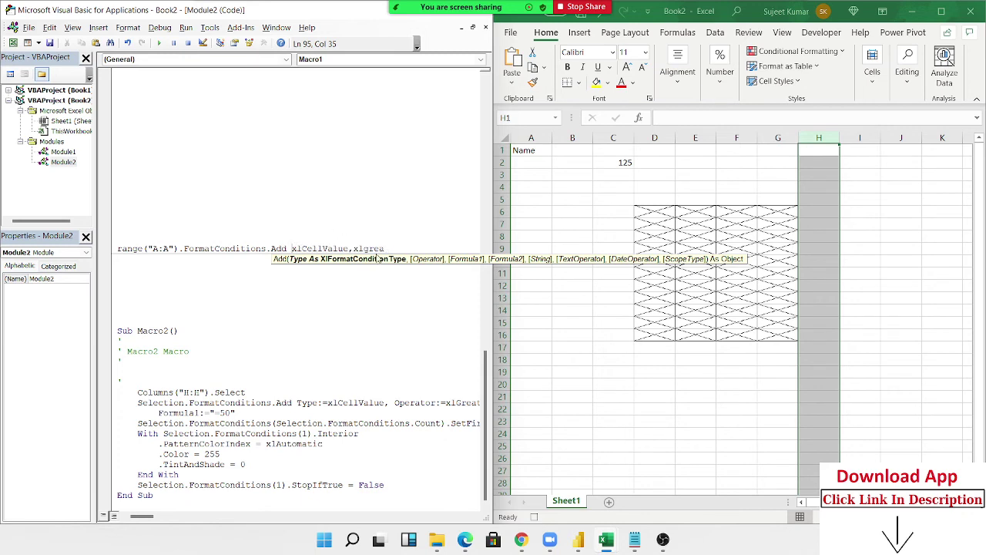
left_click(389, 248)
key("BackSpace")
key("BackSpace")
key("BackSpace")
key("BackSpace")
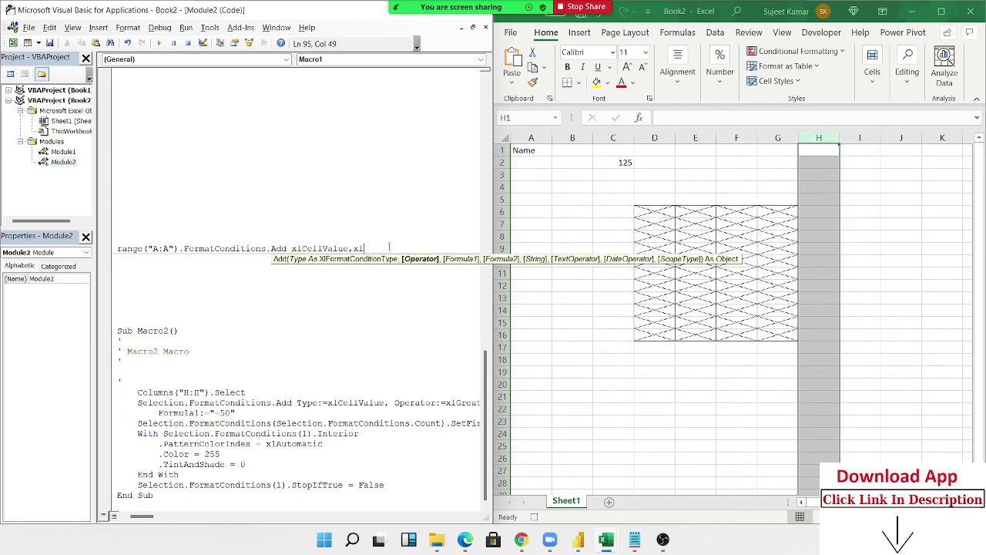
key("BackSpace")
key("BackSpace")
type("xl")
type("gre")
type("ater")
type(",\">")
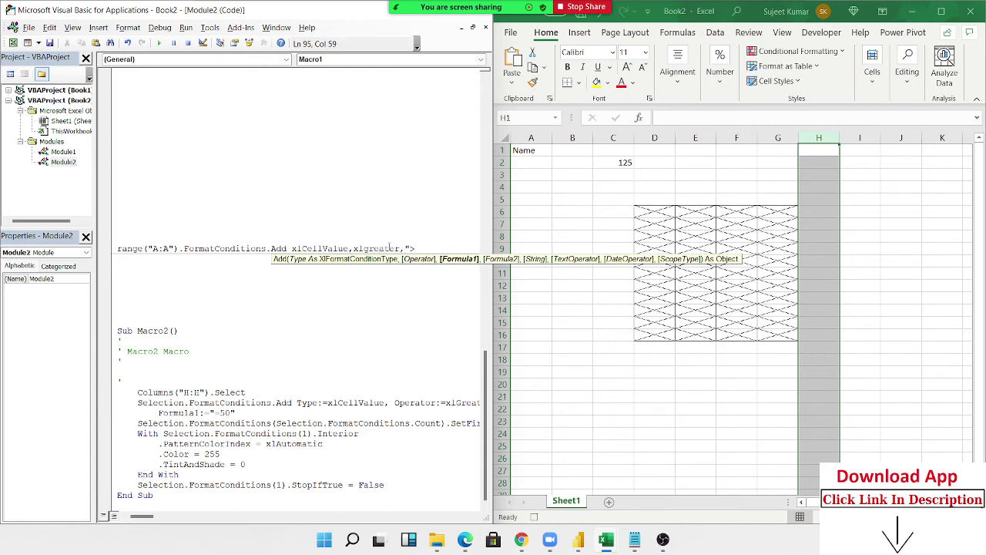
type("50")
key("Return")
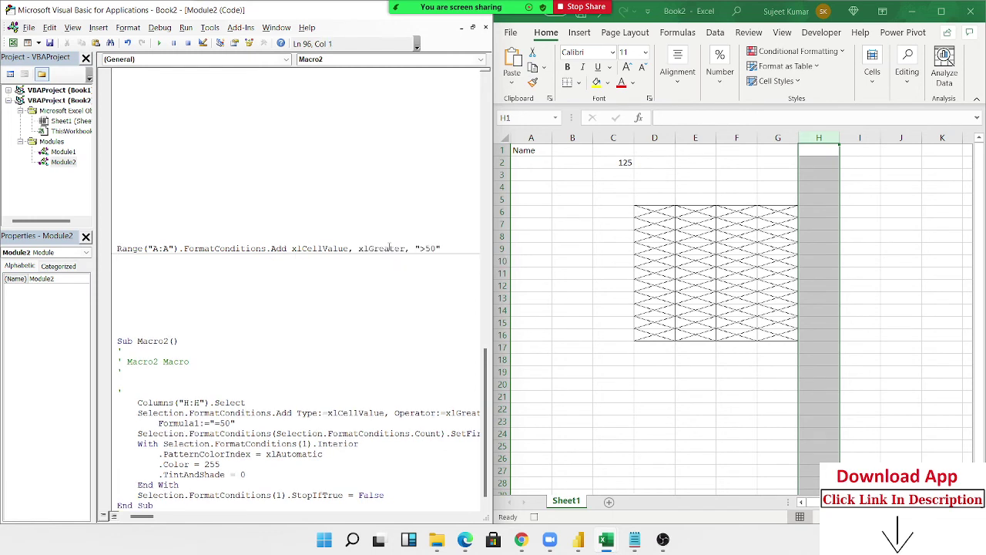
left_click(453, 248)
key("Return")
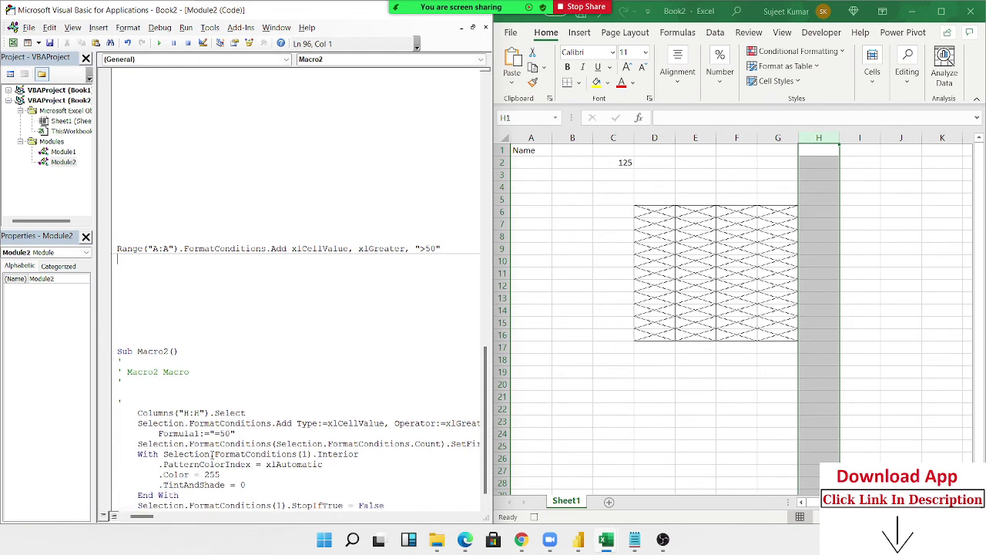
Copy Selection.FormatConditions(1).Interior from the With line and paste it below the Range line.
left_click_drag(359, 454, 163, 453)
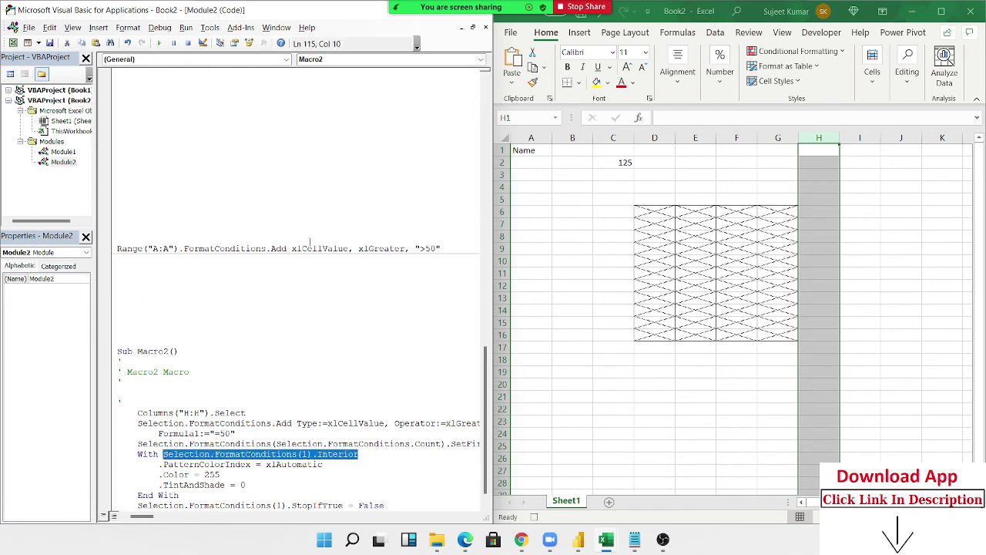
key("ctrl+c")
left_click(453, 249)
key("Return")
key("ctrl+v")
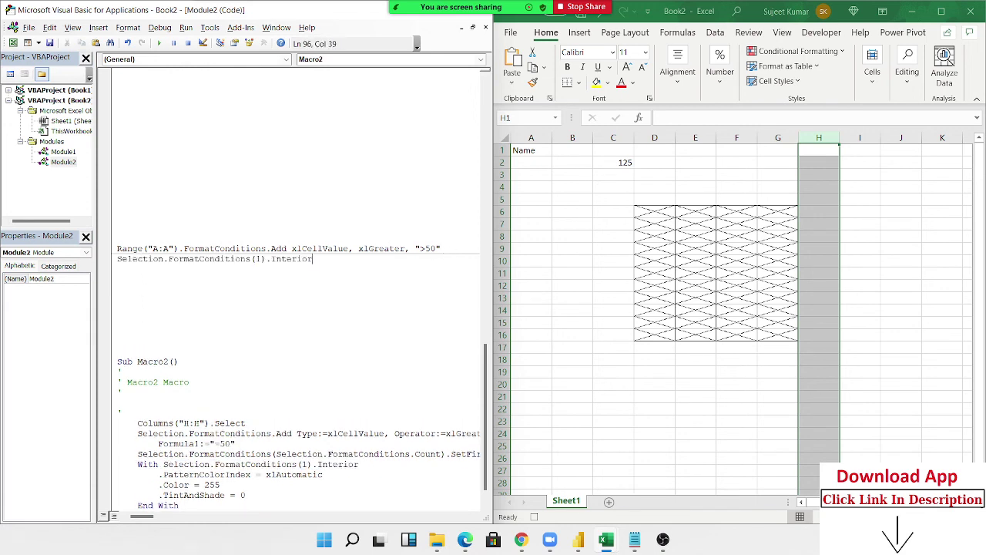
left_click(283, 295)
left_click(316, 259)
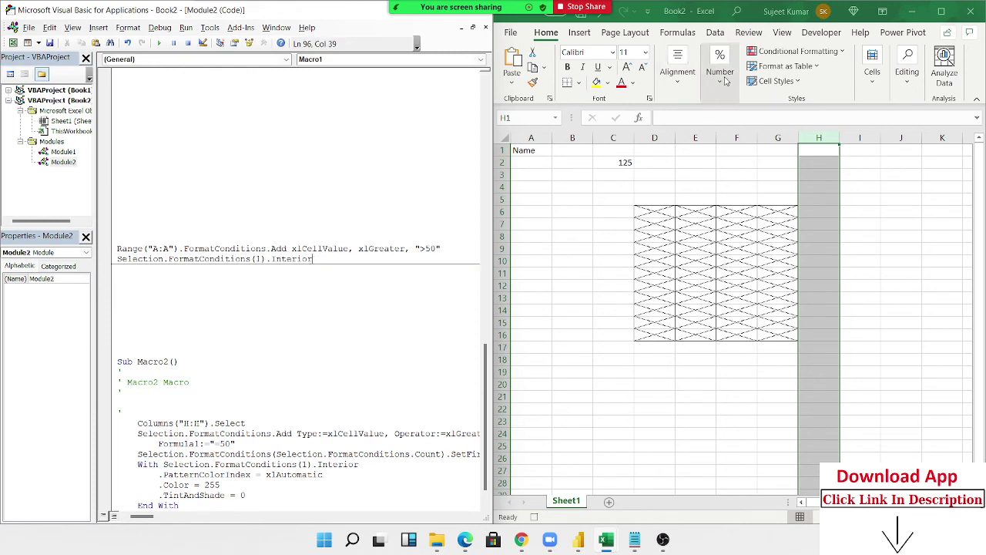
left_click(796, 51)
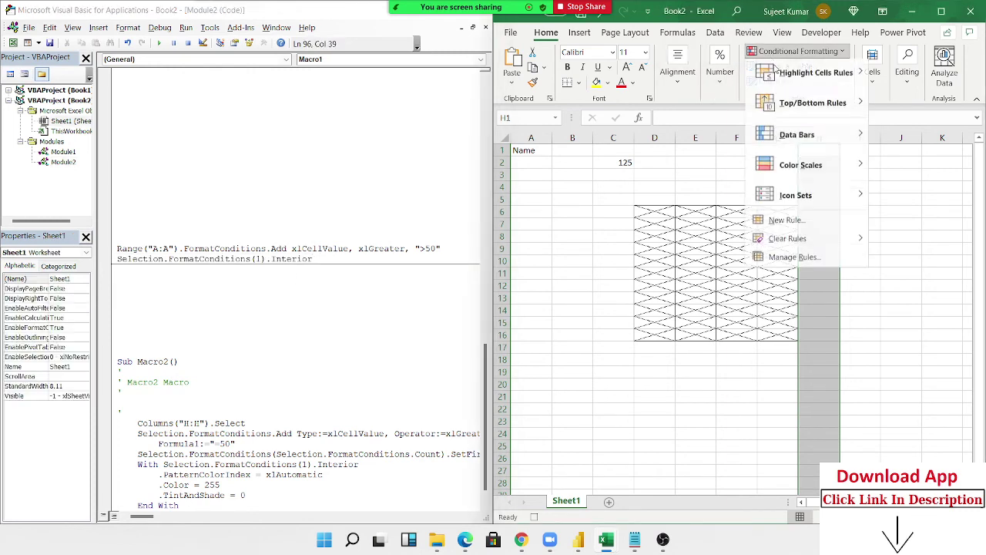
left_click(795, 260)
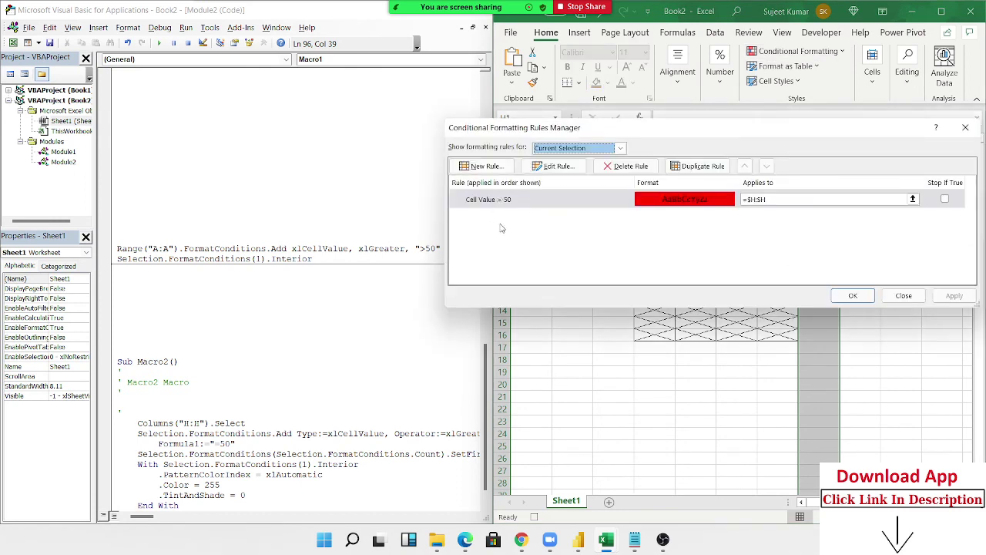
left_click(508, 202)
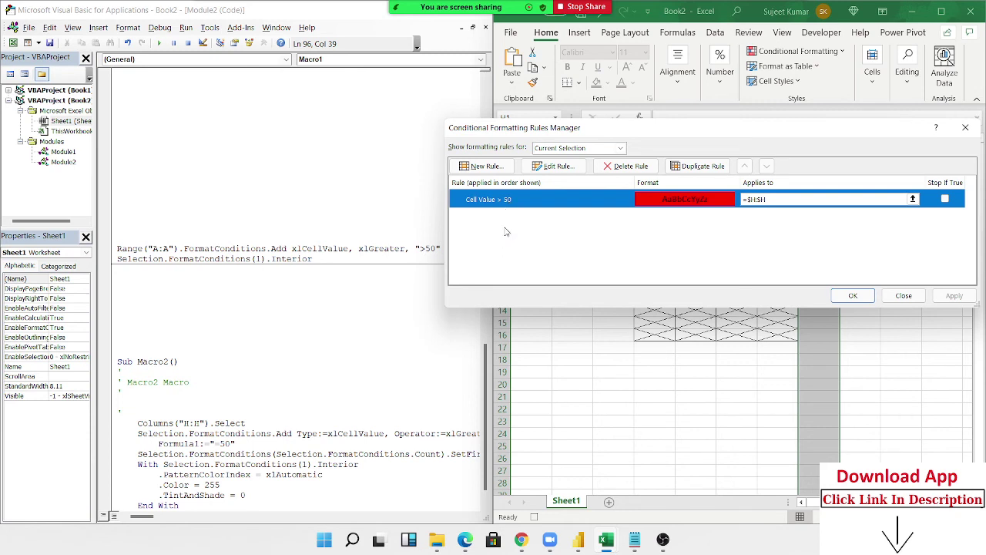
left_click(966, 128)
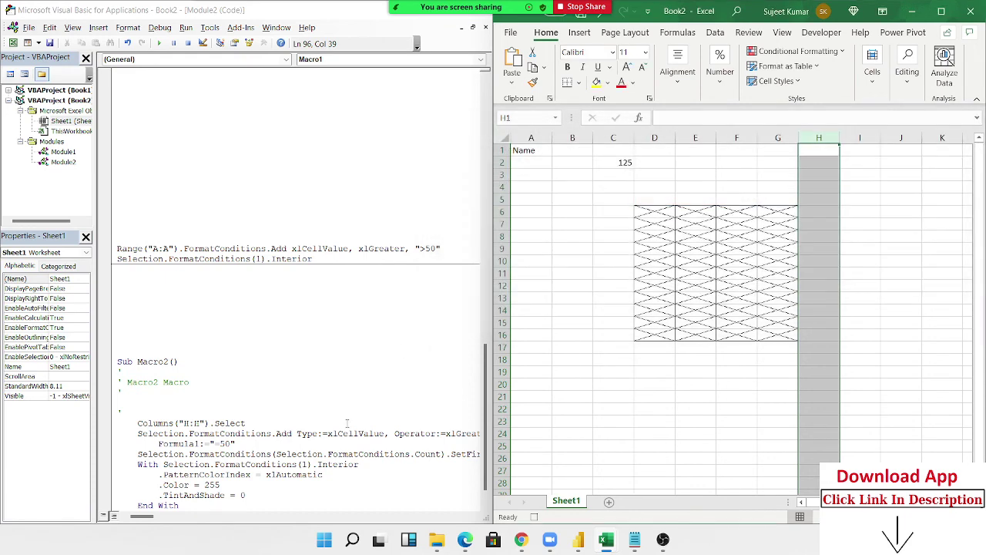
scroll(346, 422, "down", 1)
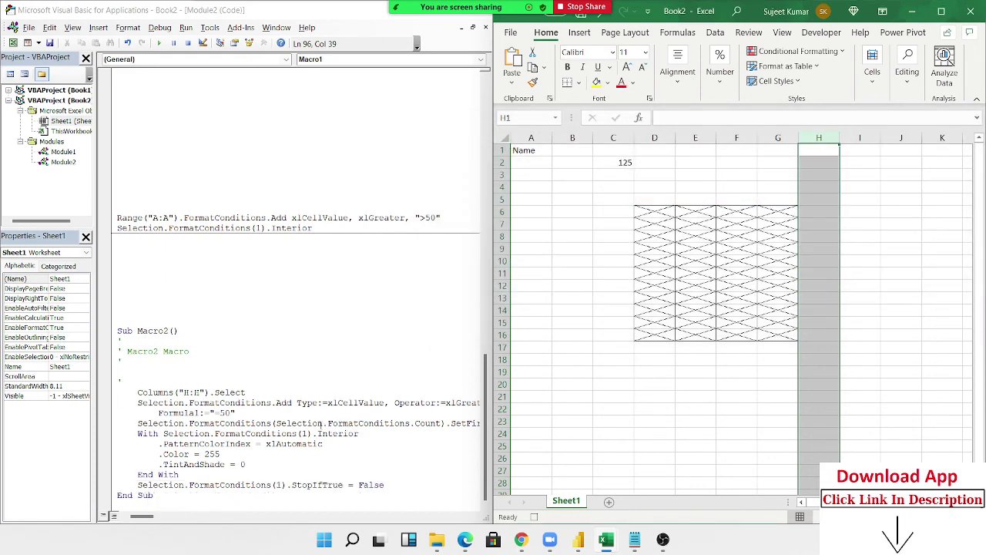
left_click_drag(285, 423, 442, 423)
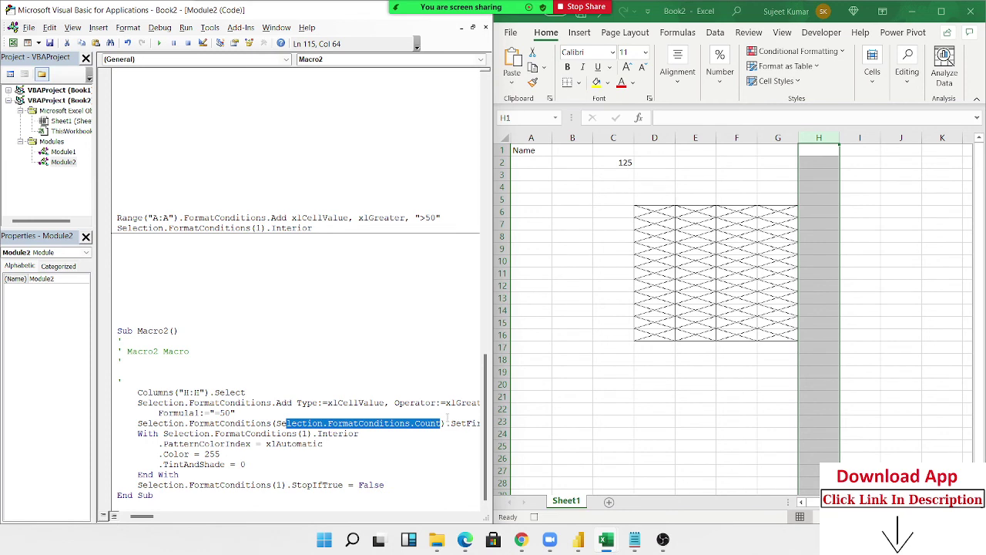
left_click_drag(317, 226, 83, 234)
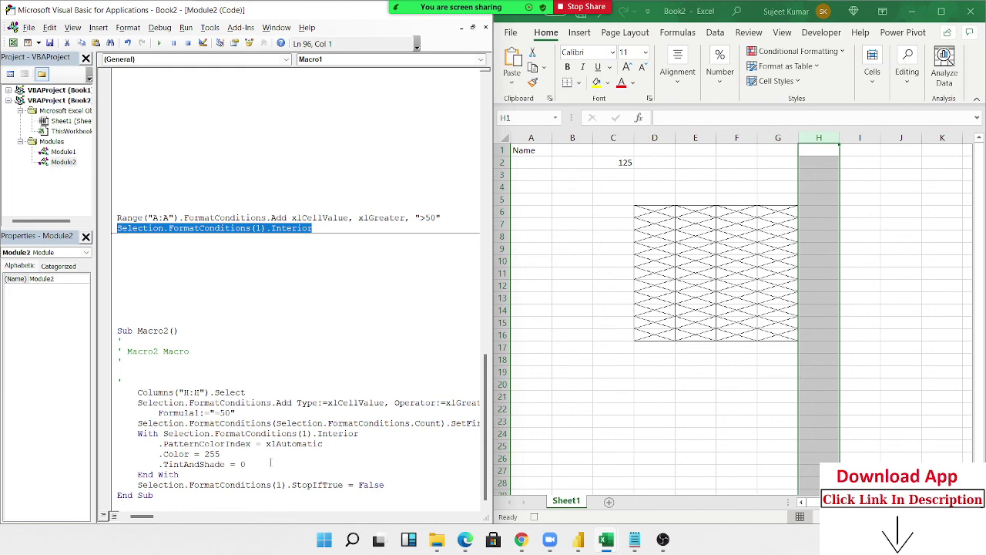
In a new Chrome tab, search Google for attendance and show image results.
left_click(521, 539)
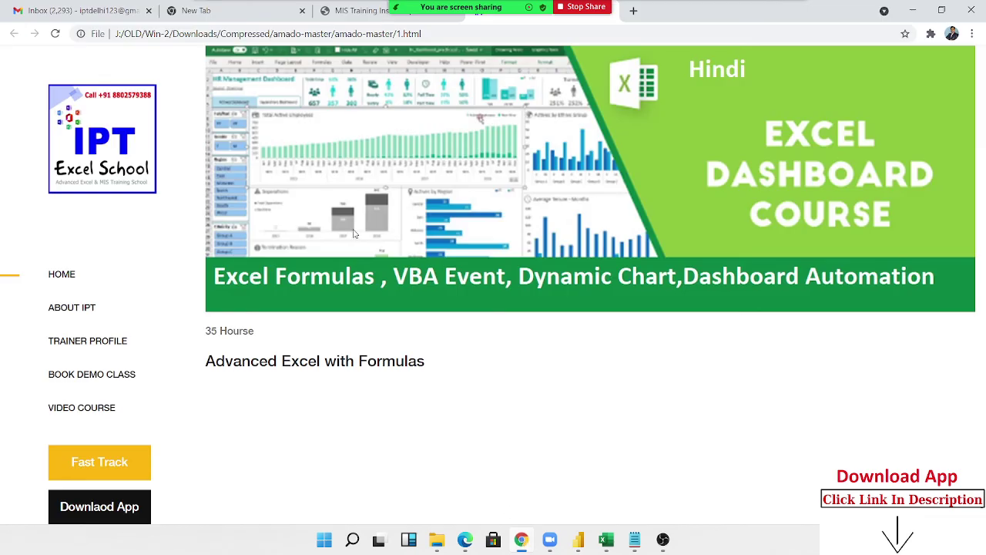
left_click(633, 10)
type("google.com")
key("Return")
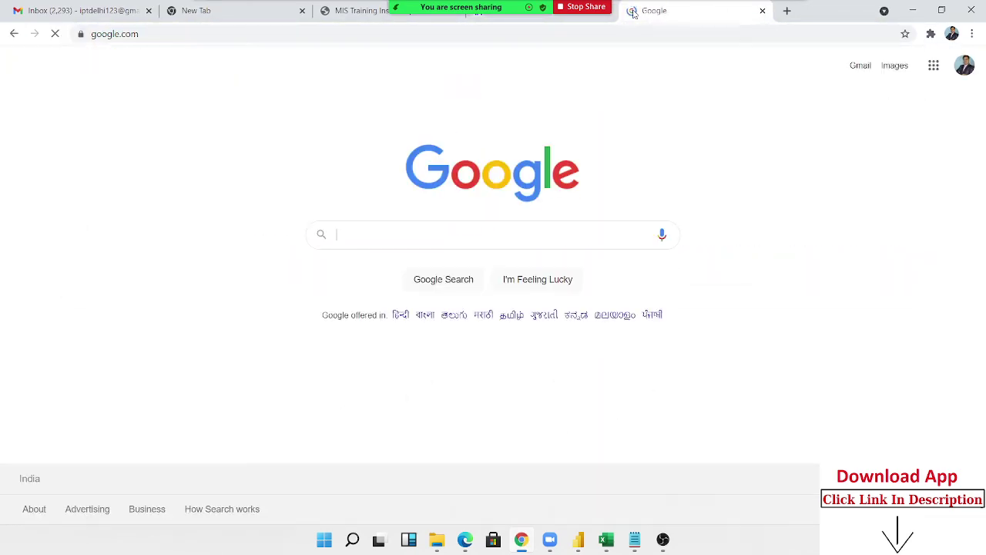
type("att")
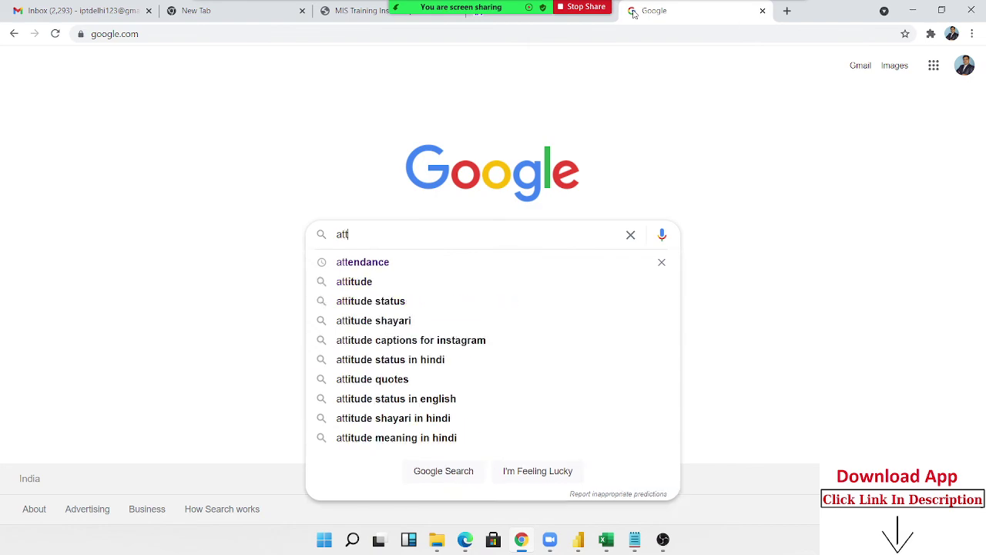
key("Down")
key("Return")
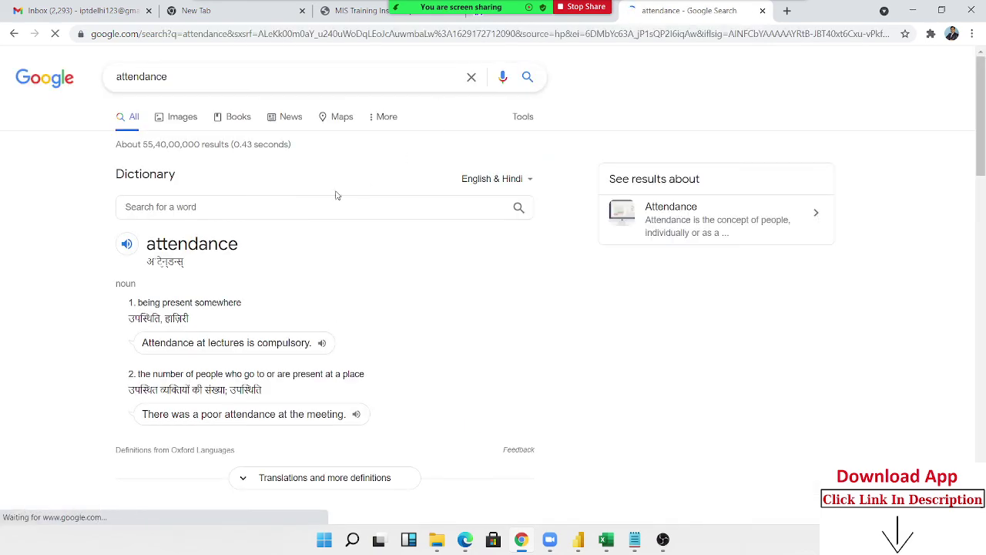
left_click(193, 121)
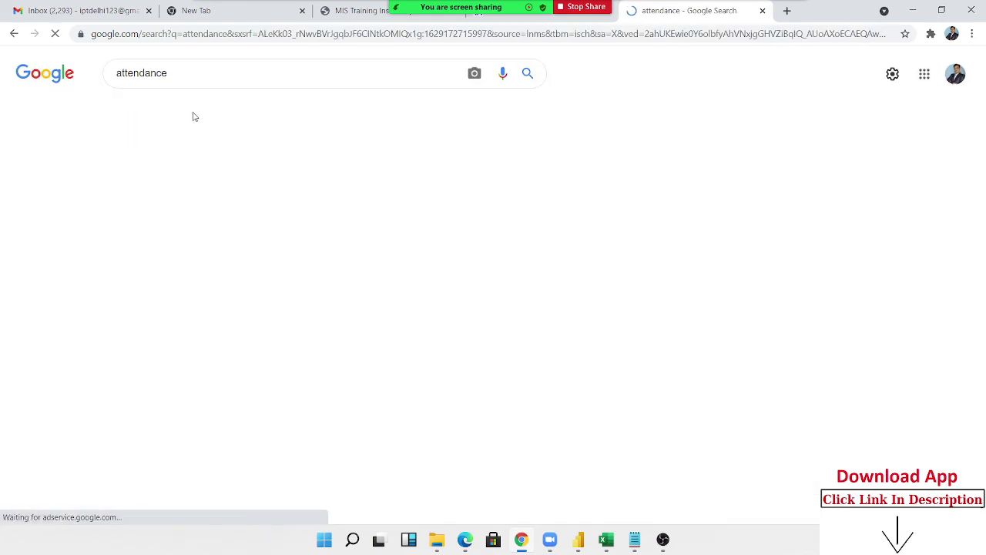
Refine the image search to 'attendance format' and preview the Automated Attendance Sheet result.
left_click(208, 78)
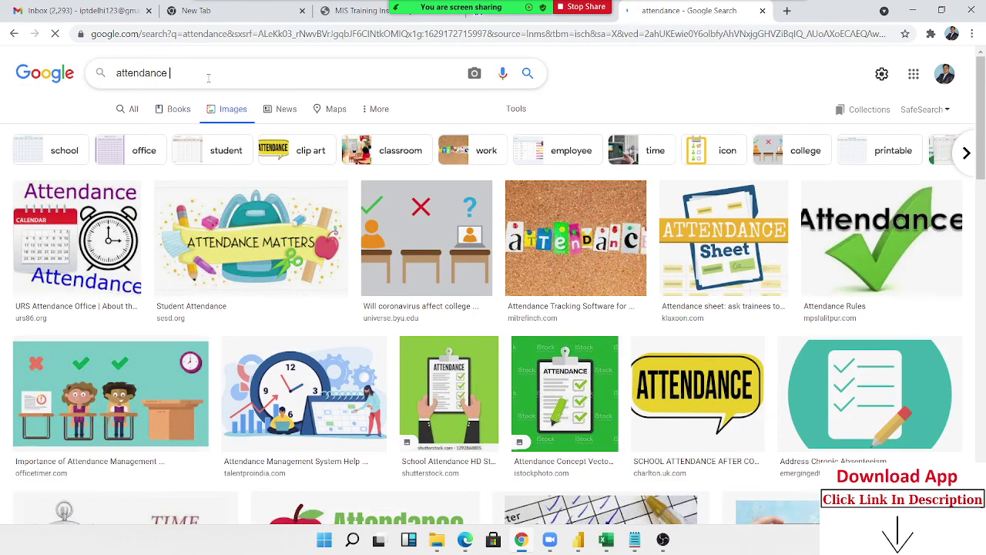
type("format")
key("Return")
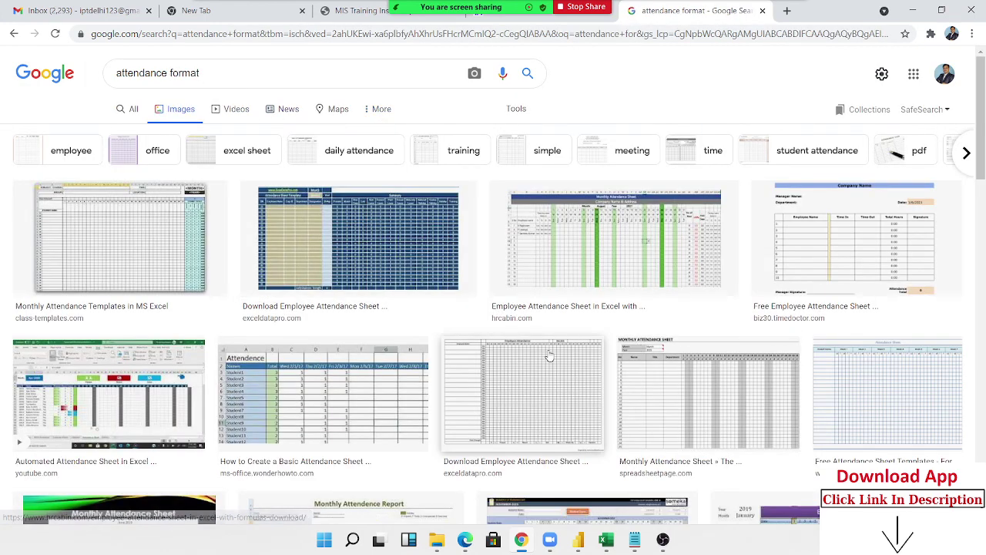
scroll(549, 356, "down", 2)
left_click(142, 286)
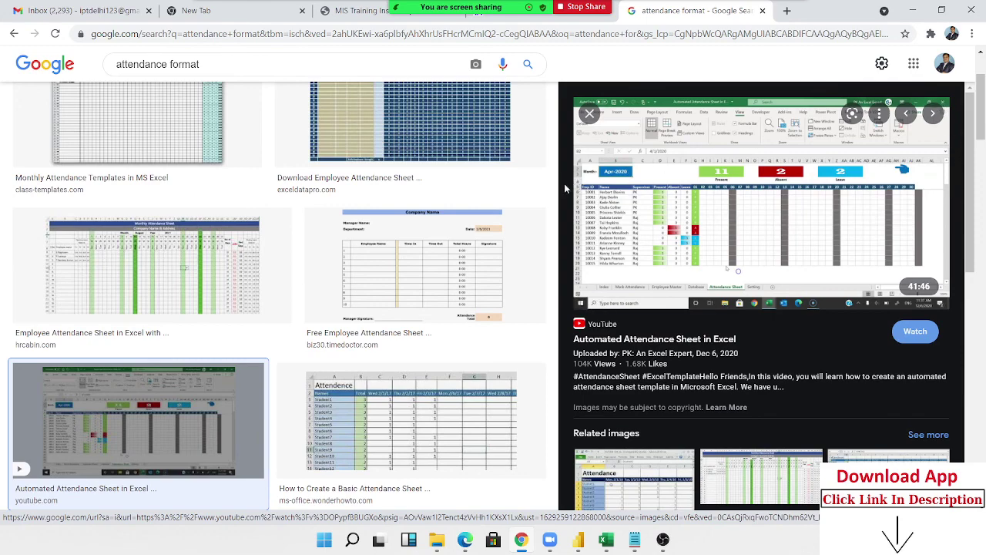
key("Escape")
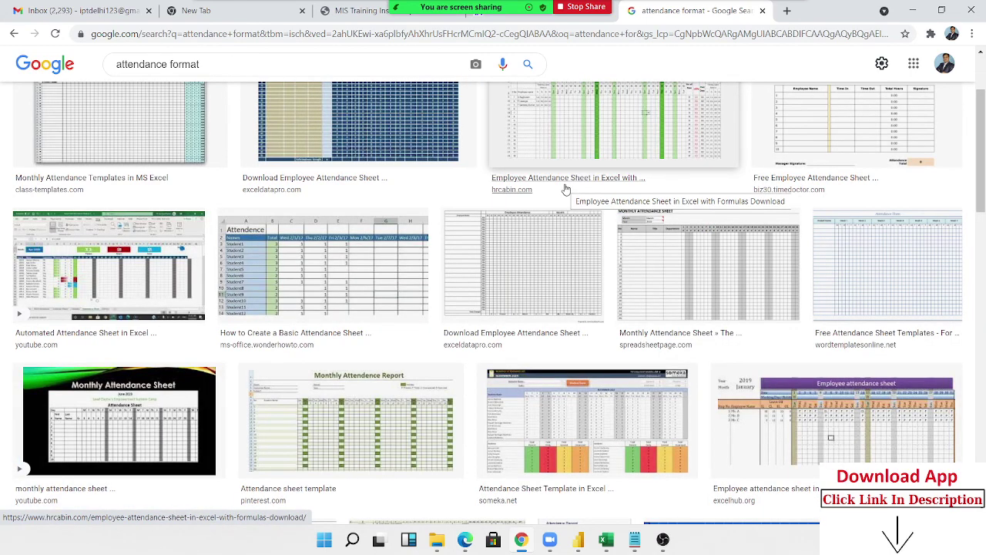